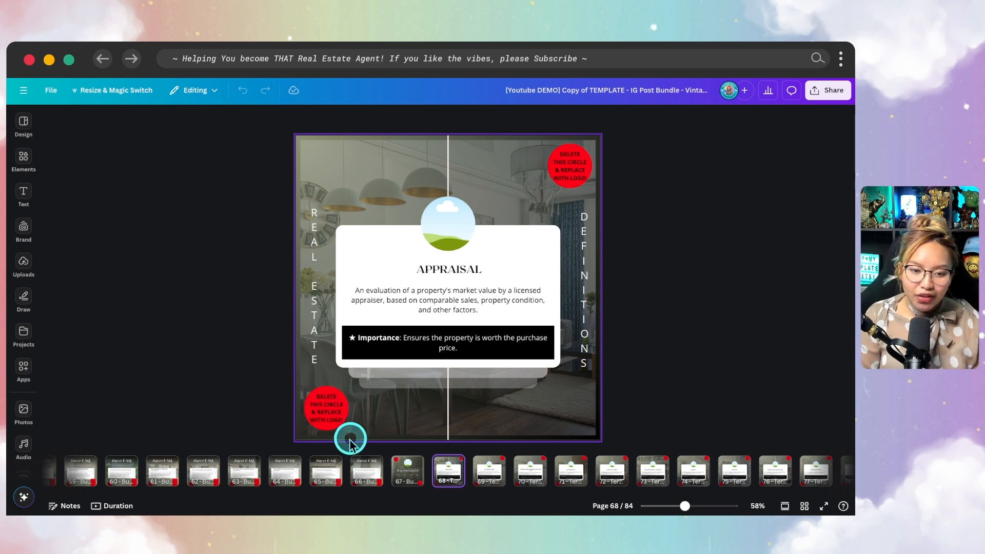
- Delete the bottom-left and top-right red placeholder circles
left_click(332, 420)
key("BackSpace")
left_click(568, 163)
key("BackSpace")
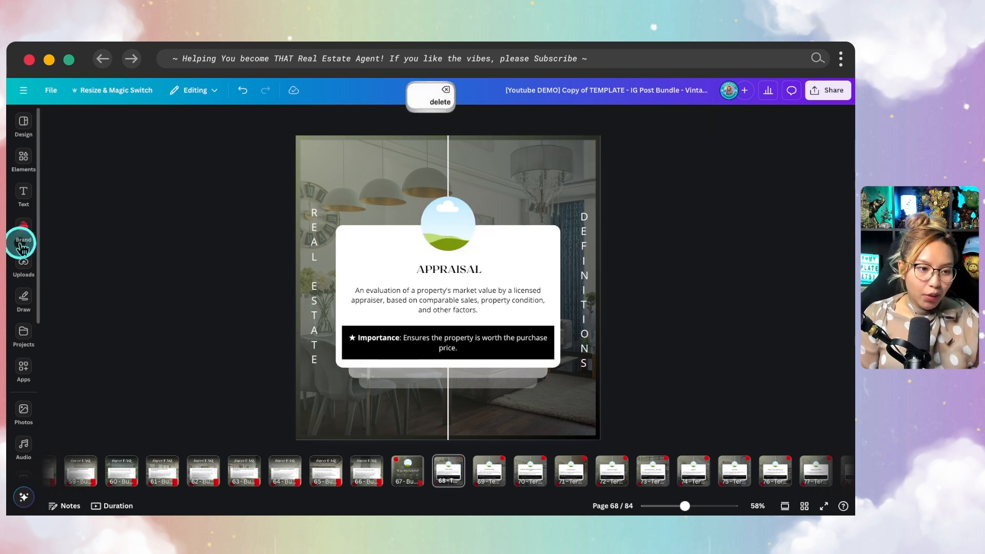
- Add the round logo GIF from uploaded videos, shrink it and place it over the circle above APPRAISAL
left_click(23, 262)
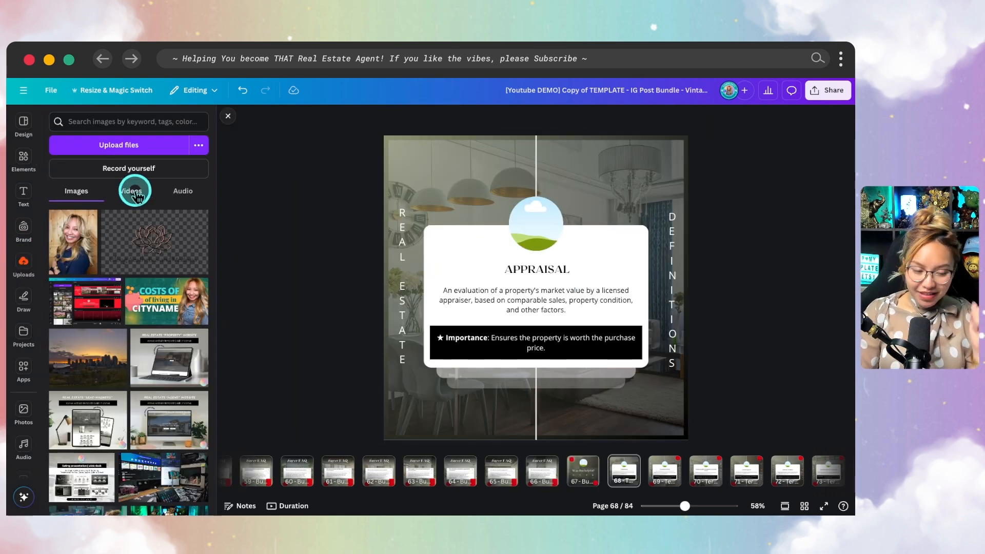
left_click(136, 194)
left_click(73, 246)
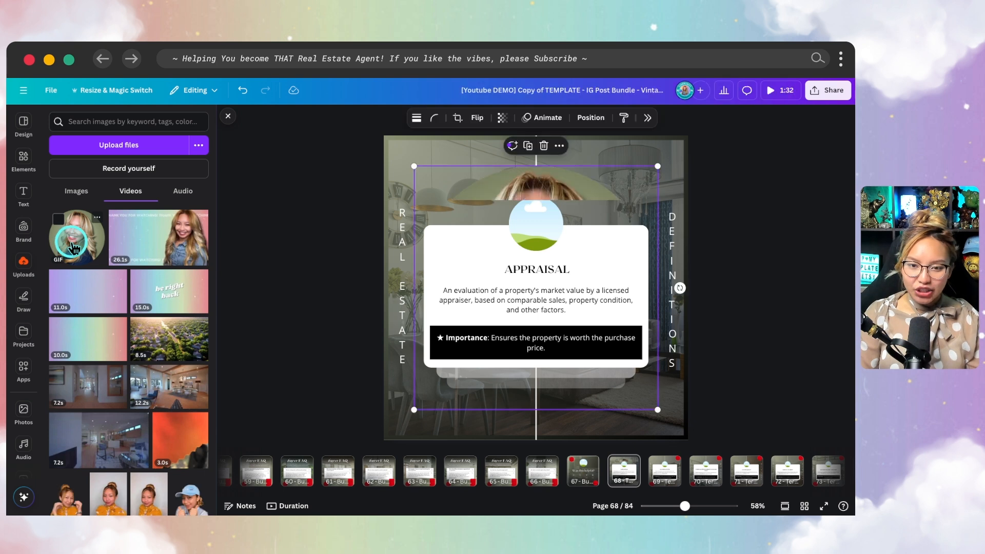
left_click_drag(413, 411, 612, 227)
left_click_drag(639, 193, 543, 224)
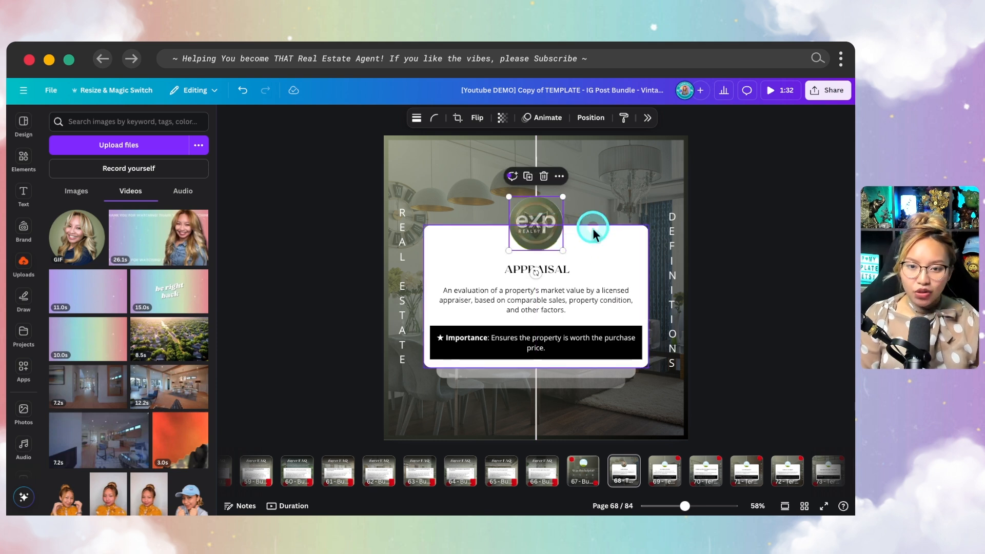
- Delete the old circle image beneath the logo using the Layers list
scroll(556, 222, "up", 5, "super")
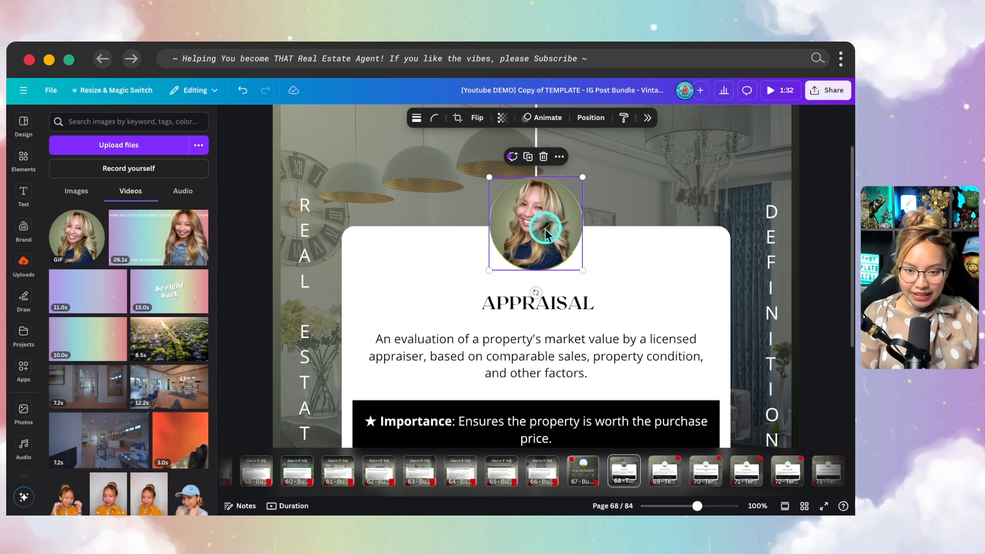
key("super")
left_click(593, 119)
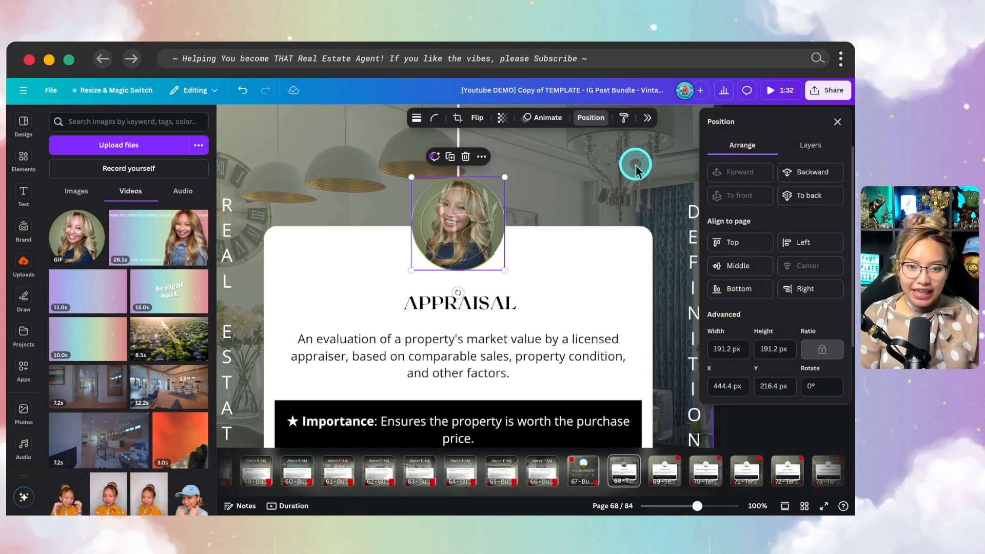
left_click(810, 145)
left_click(790, 392)
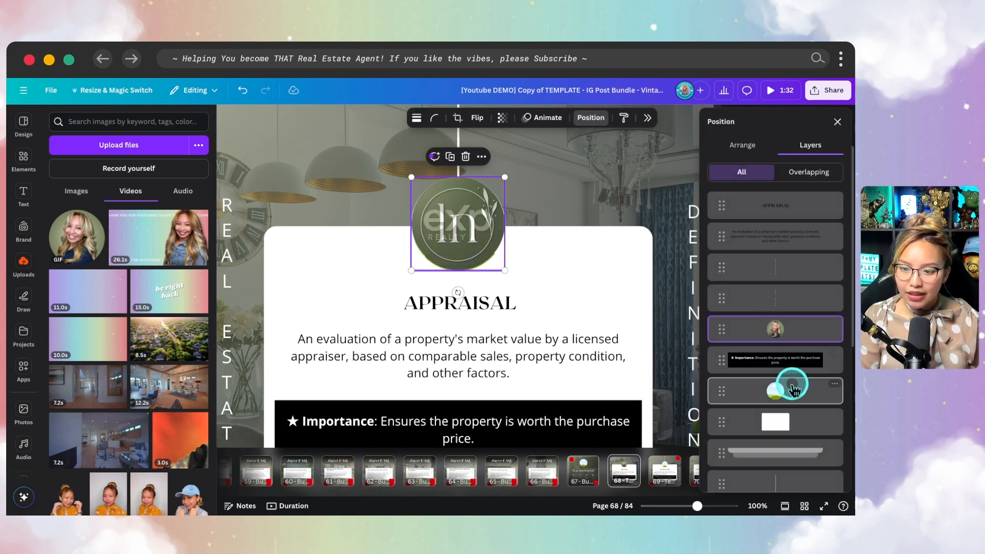
key("Delete")
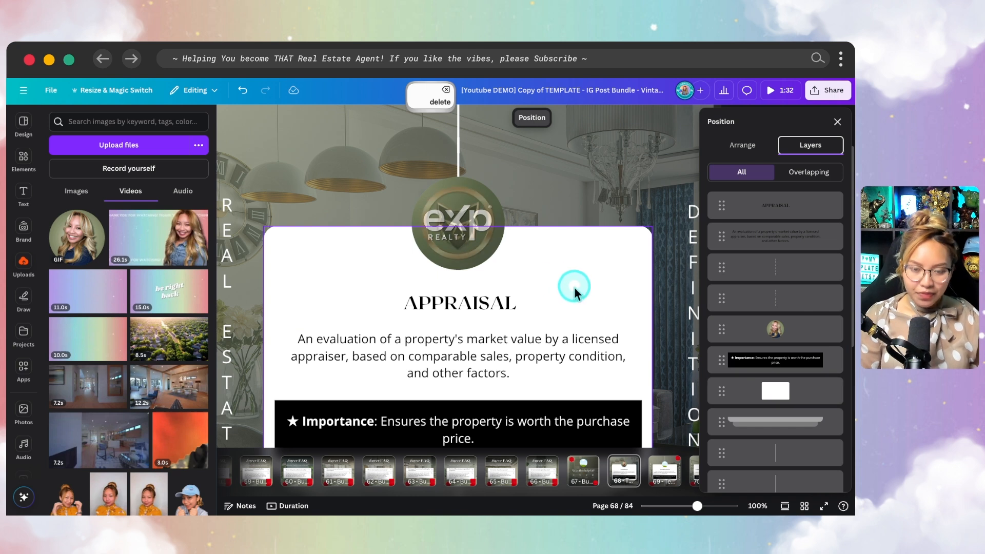
scroll(575, 285, "down", 4)
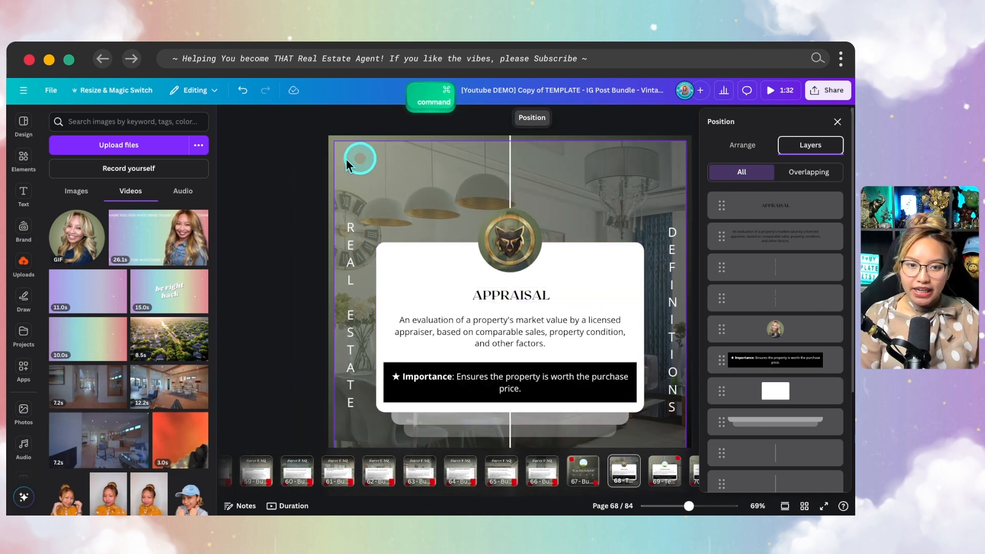
left_click(281, 167)
scroll(305, 201, "down", 1)
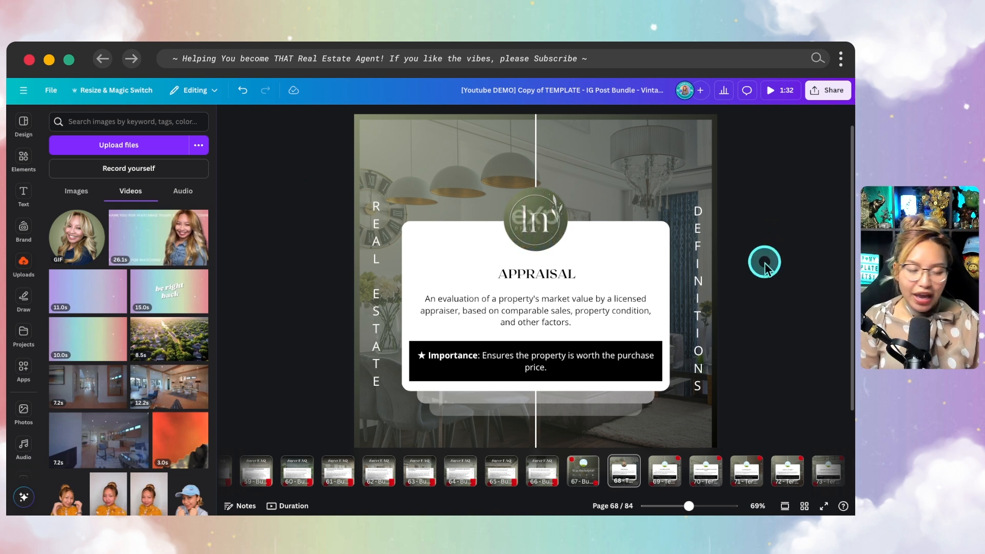
scroll(764, 262, "down", 1)
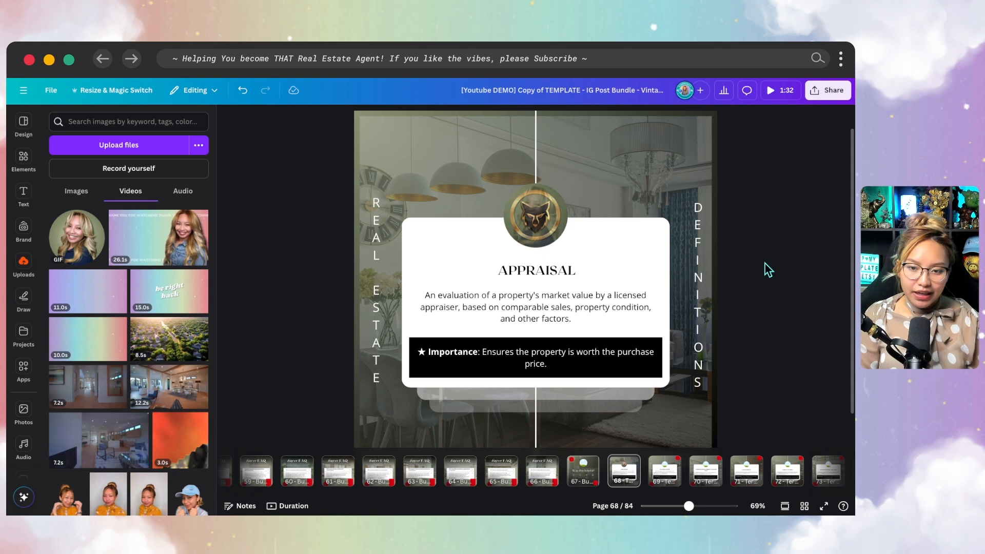
scroll(765, 264, "down", 1)
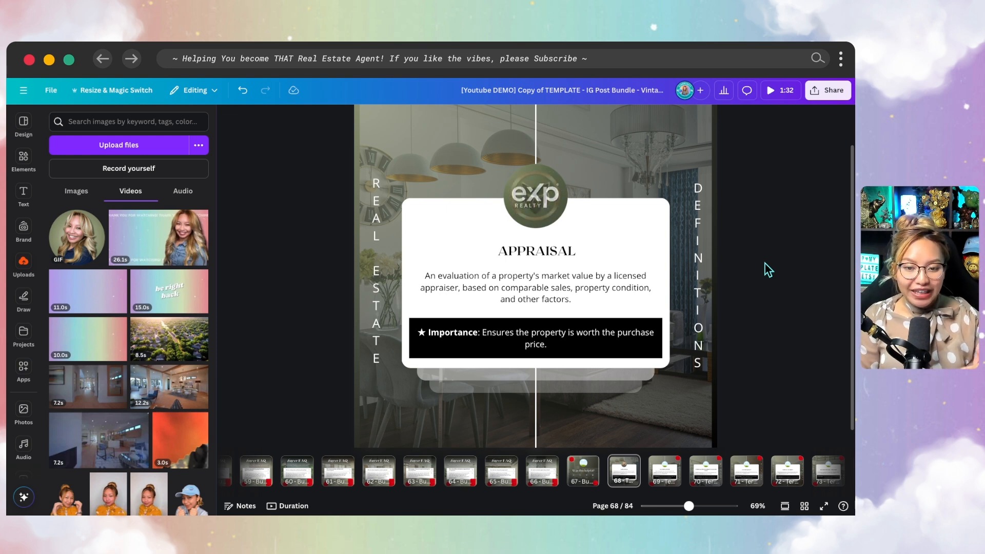
scroll(752, 261, "down", 3)
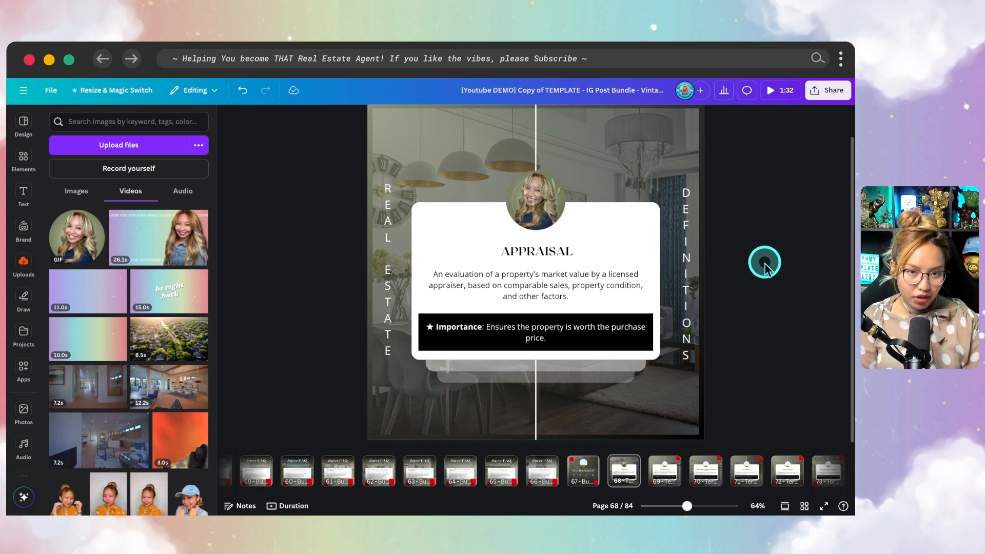
left_click(574, 210)
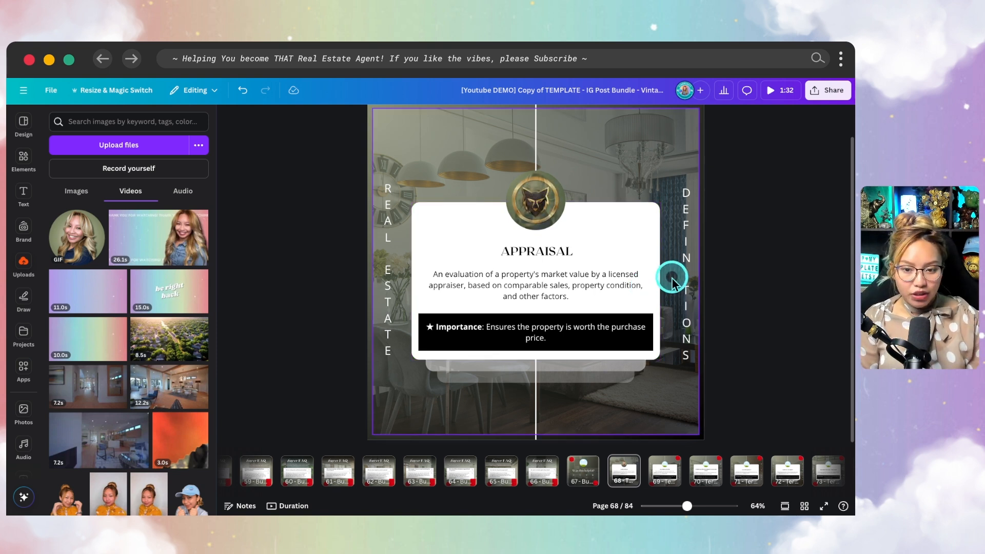
left_click(622, 479)
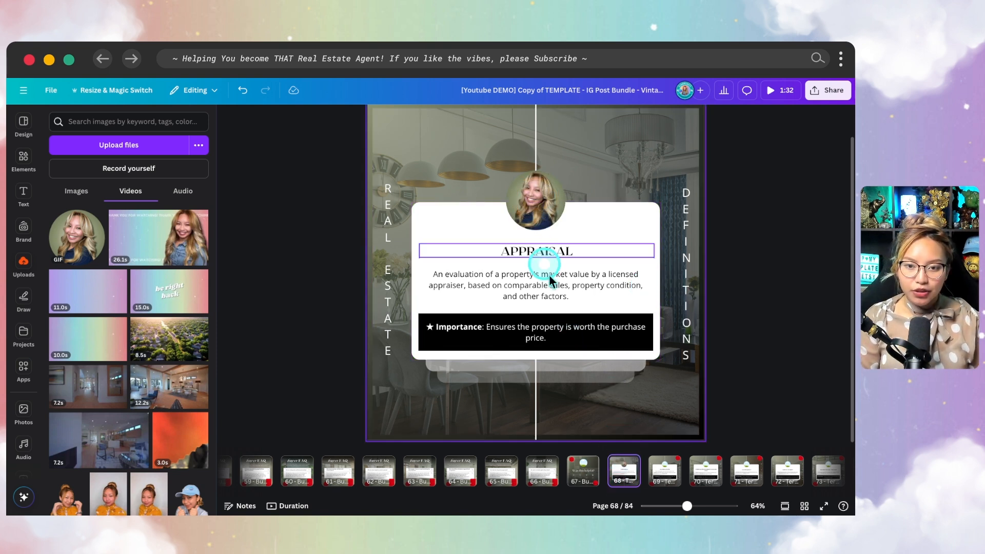
scroll(700, 365, "down", 1)
scroll(699, 363, "down", 1)
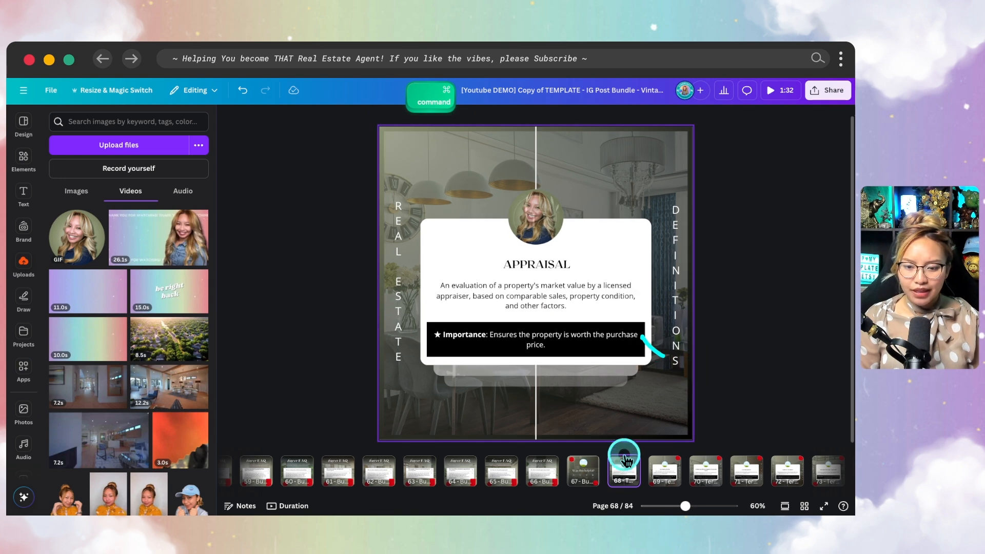
- Give the background room photo a Rise animation
left_click(653, 398)
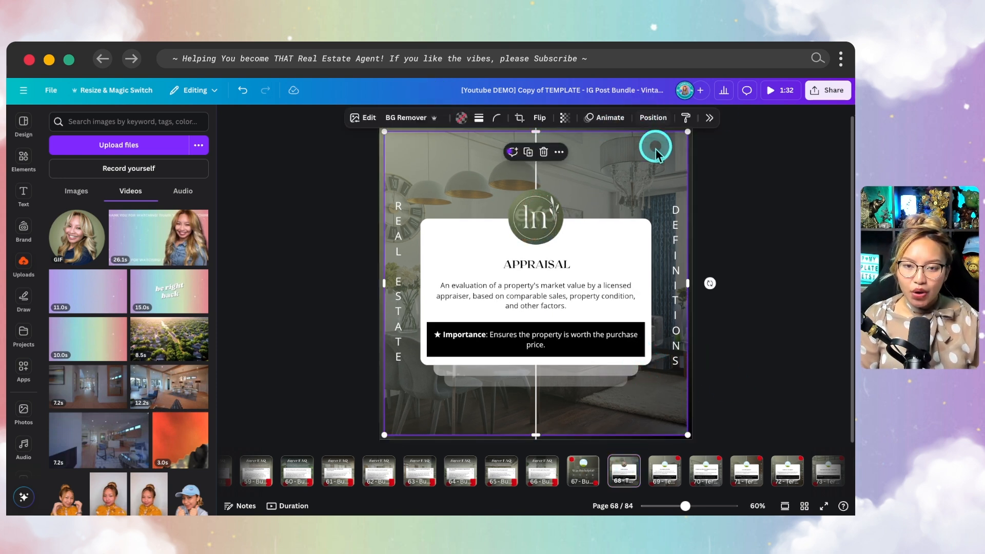
left_click(613, 119)
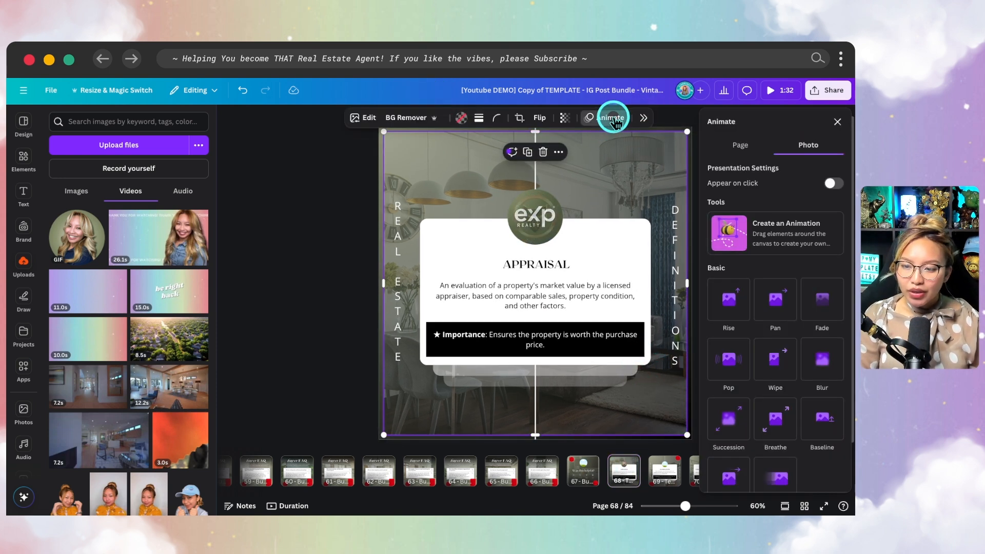
left_click(732, 309)
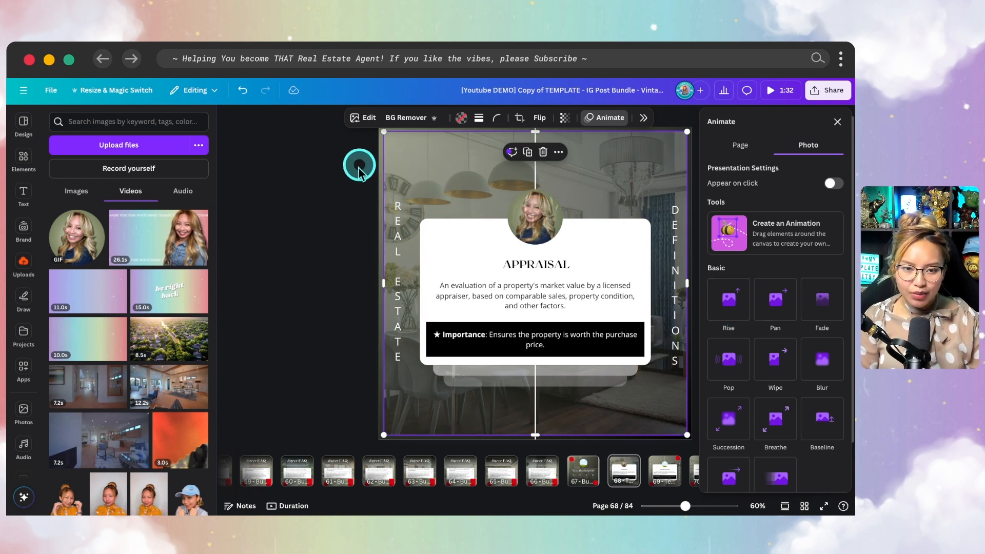
- Select page 68 and check its page options menu
left_click(617, 479)
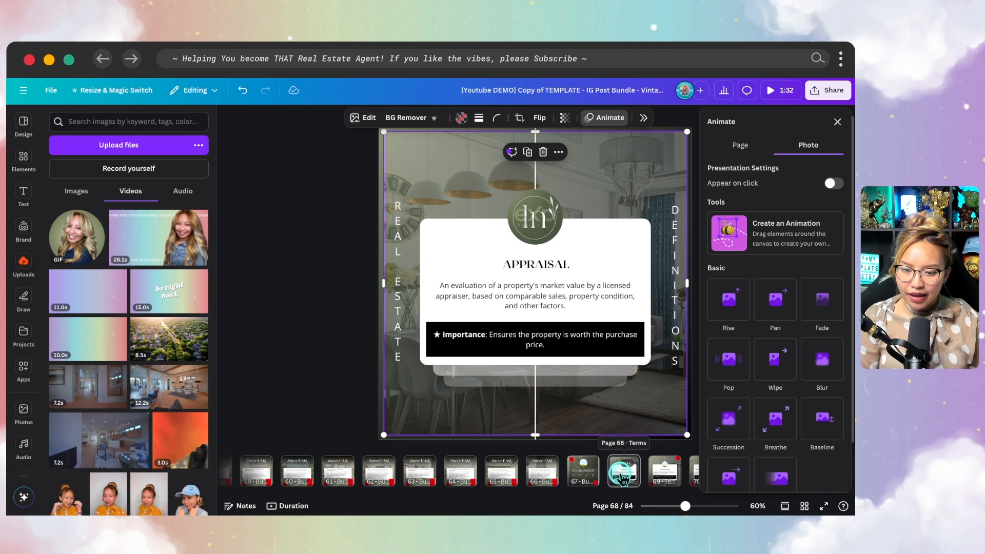
left_click(838, 121)
left_click(710, 356)
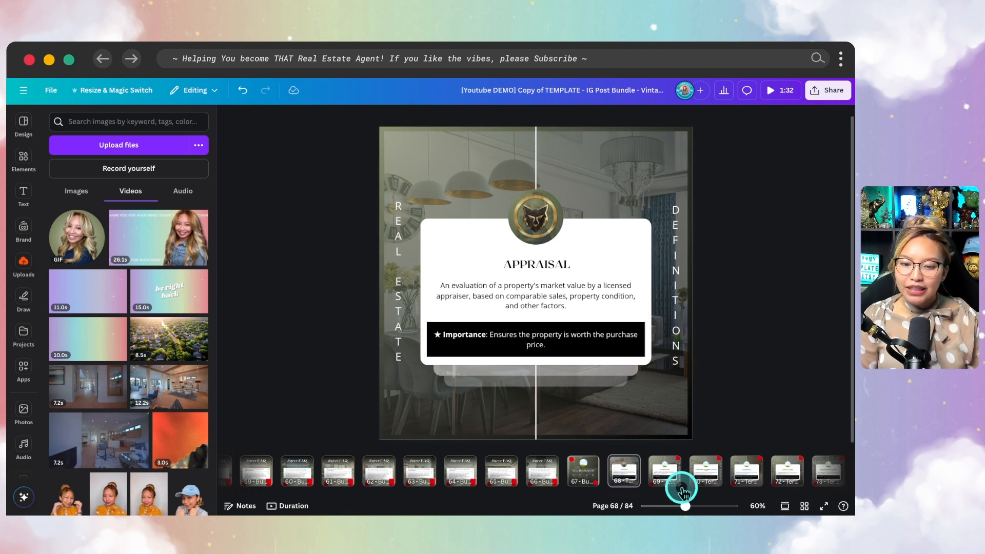
left_click(625, 478)
left_click(627, 464)
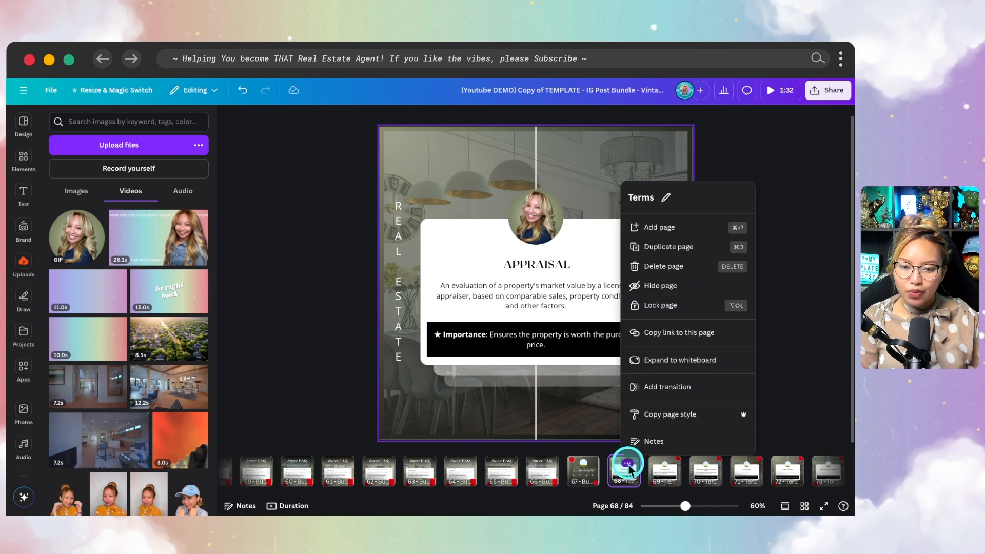
scroll(699, 404, "down", 4)
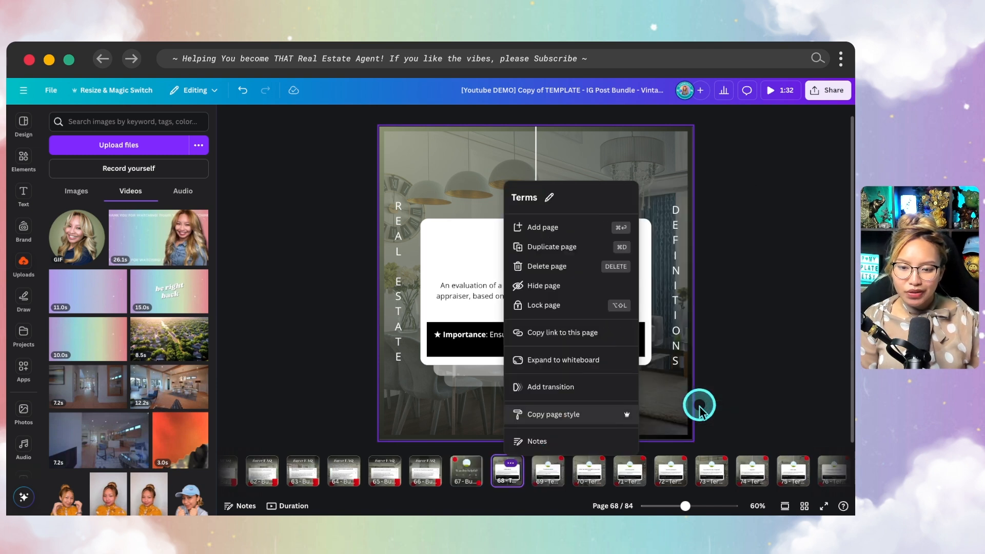
left_click(421, 476)
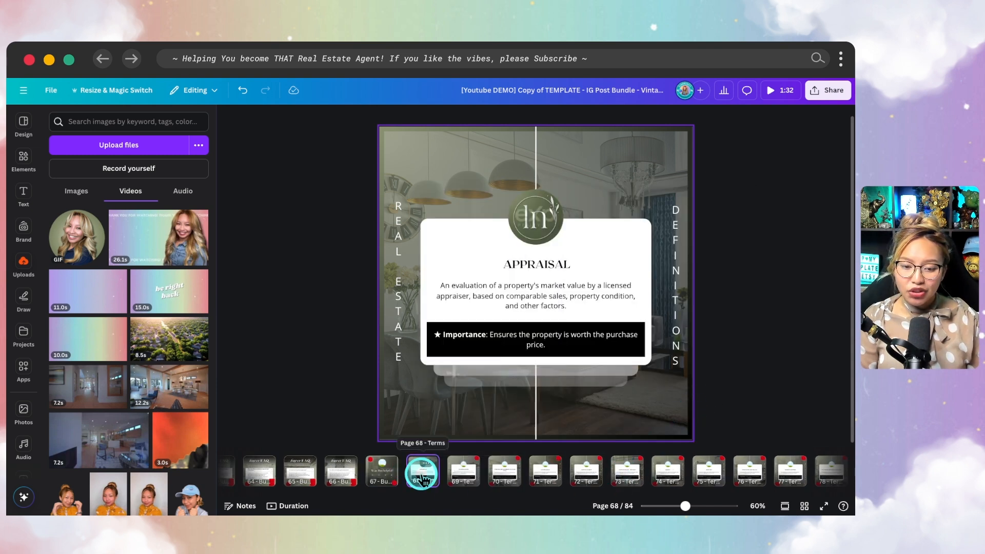
right_click(421, 475)
left_click(419, 476)
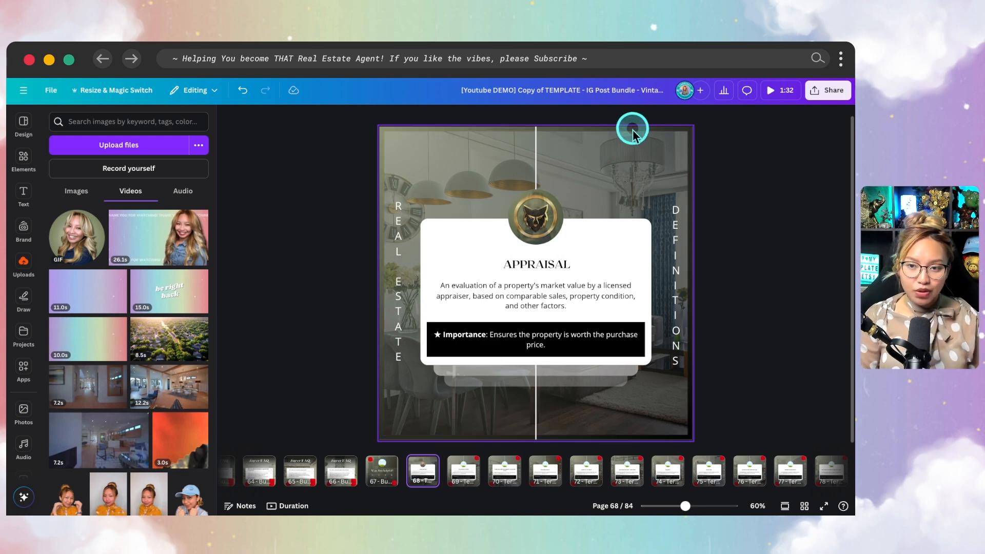
key("fn")
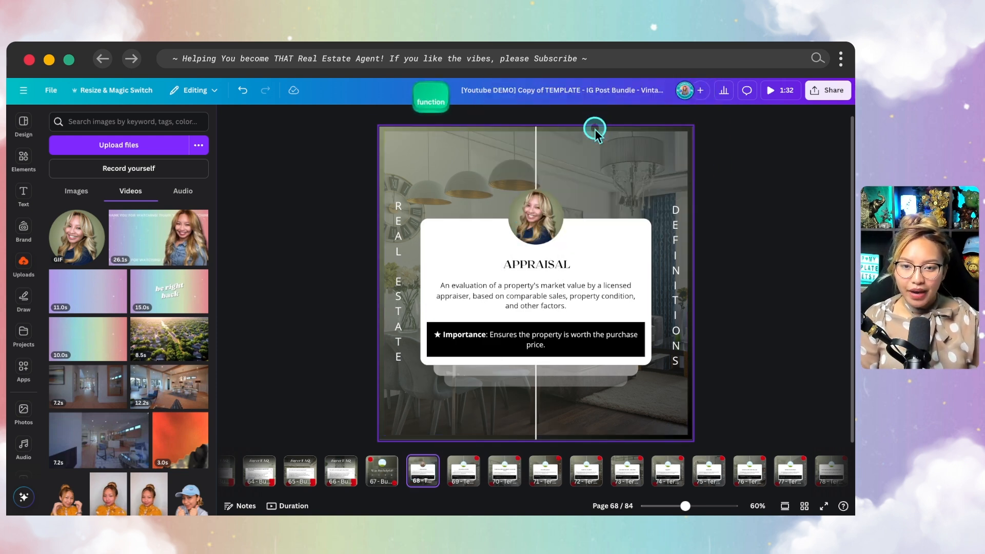
- Preview Simple, Sleek, Rise and Wipe page animations, then apply Pan to page 68
left_click(595, 128)
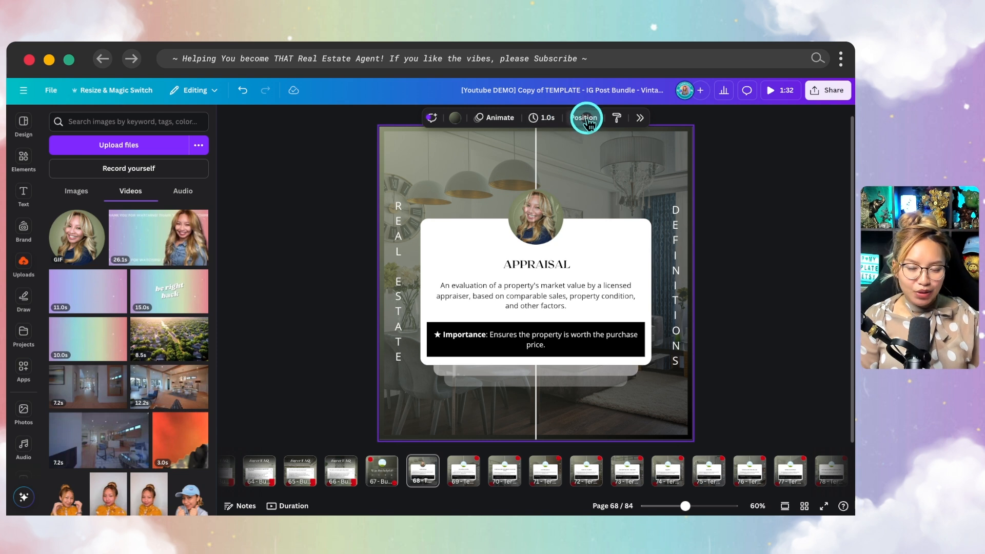
left_click(587, 124)
scroll(787, 318, "down", 5)
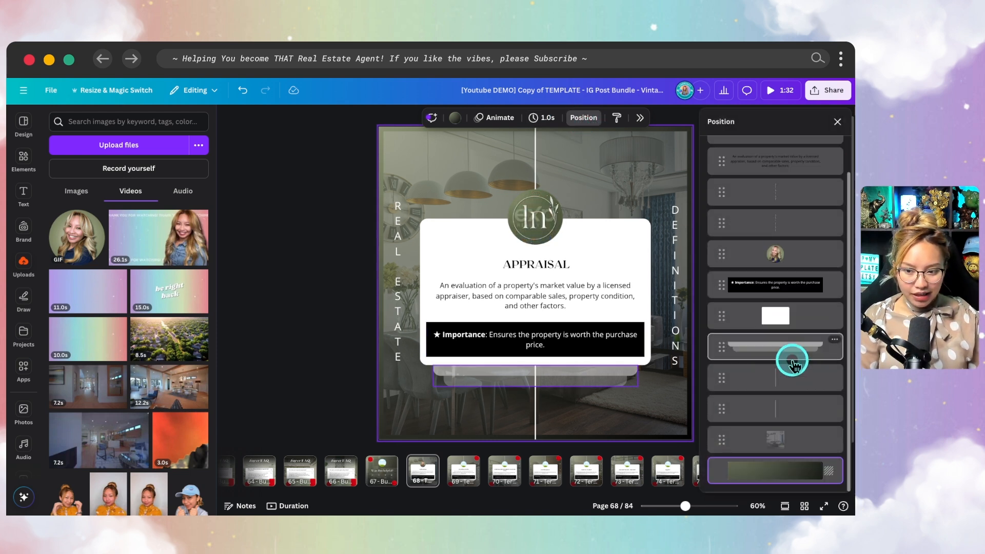
left_click(491, 119)
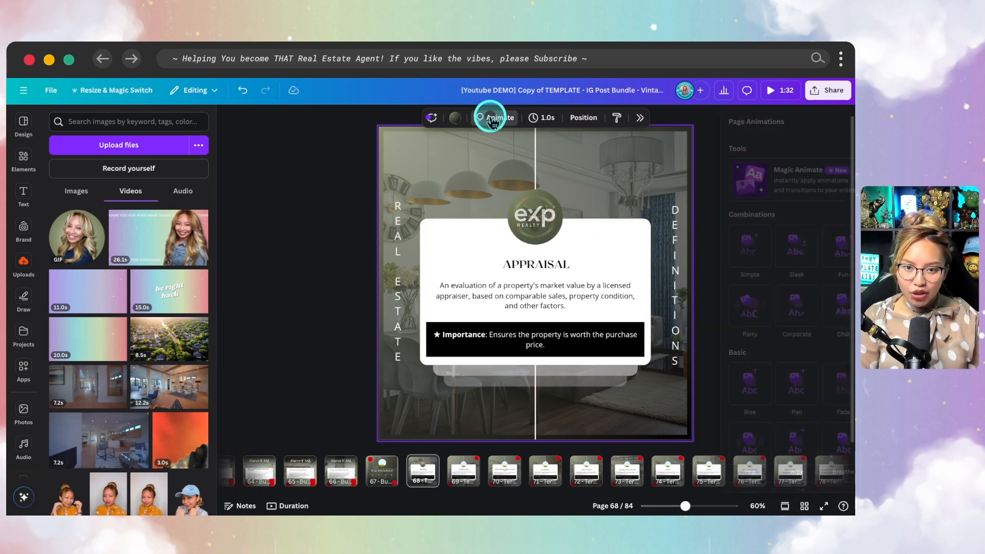
left_click(739, 256)
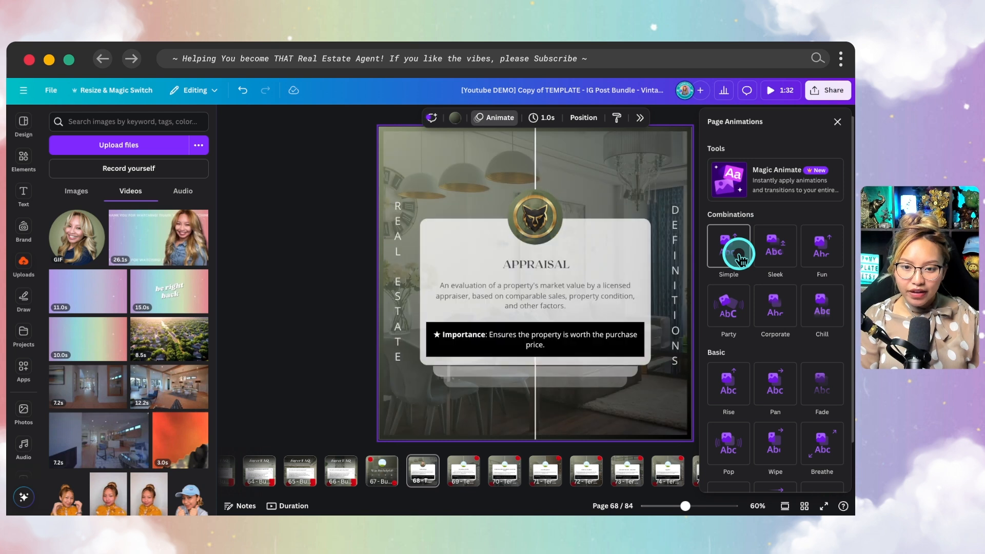
left_click(774, 247)
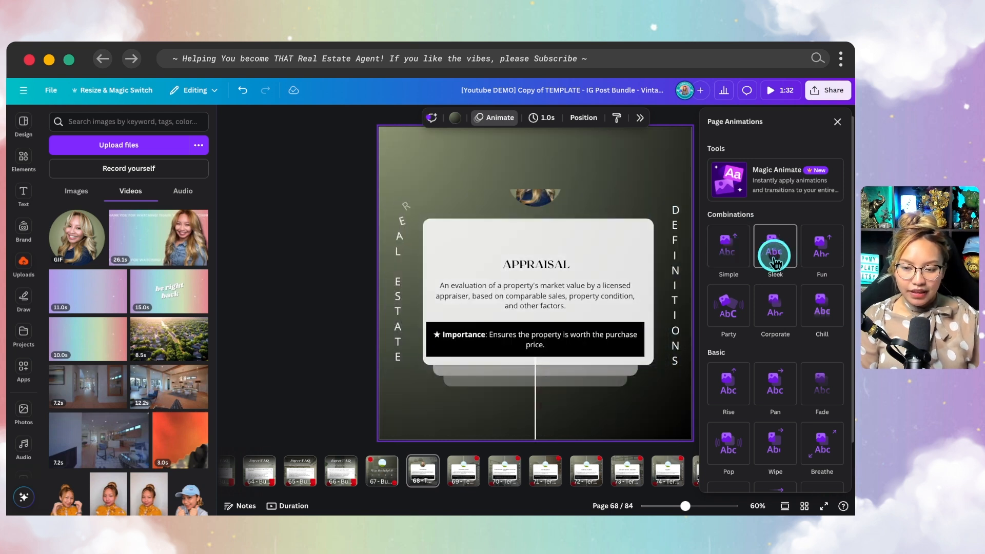
left_click(719, 394)
left_click(773, 391)
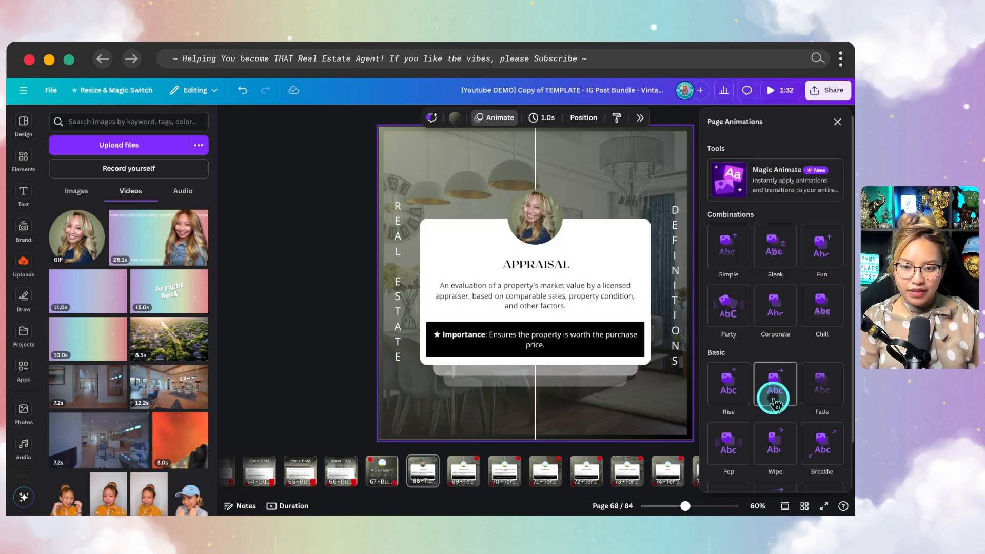
left_click(782, 446)
left_click(786, 392)
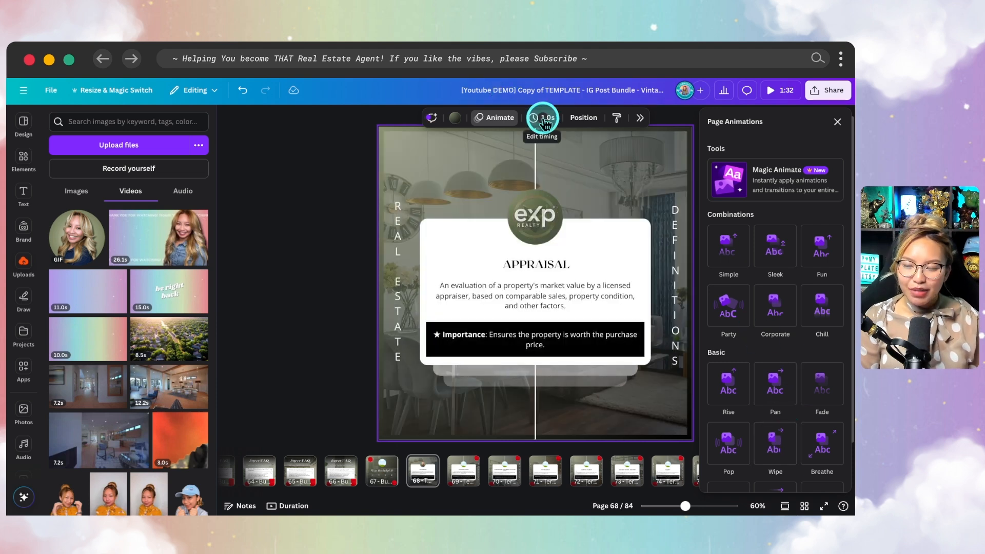
- Change page 68's duration from 1.0 to 10 seconds
left_click(545, 122)
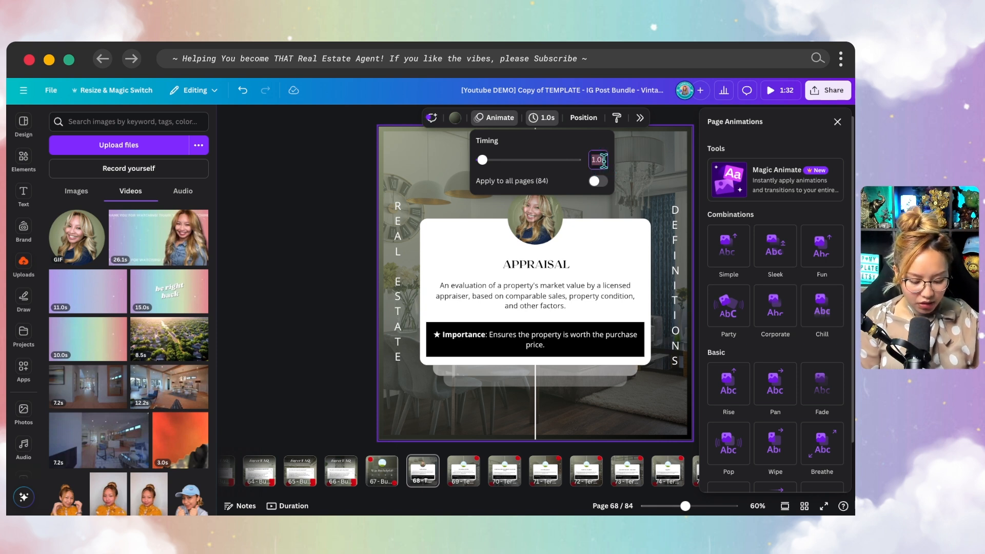
left_click(603, 160)
type("1")
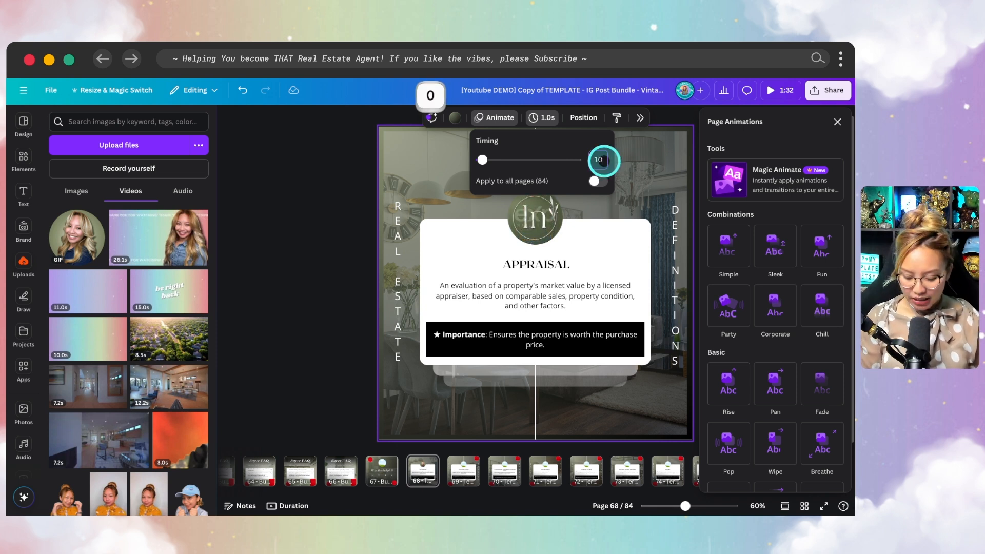
type("0")
key("Return")
left_click(294, 506)
left_click(294, 507)
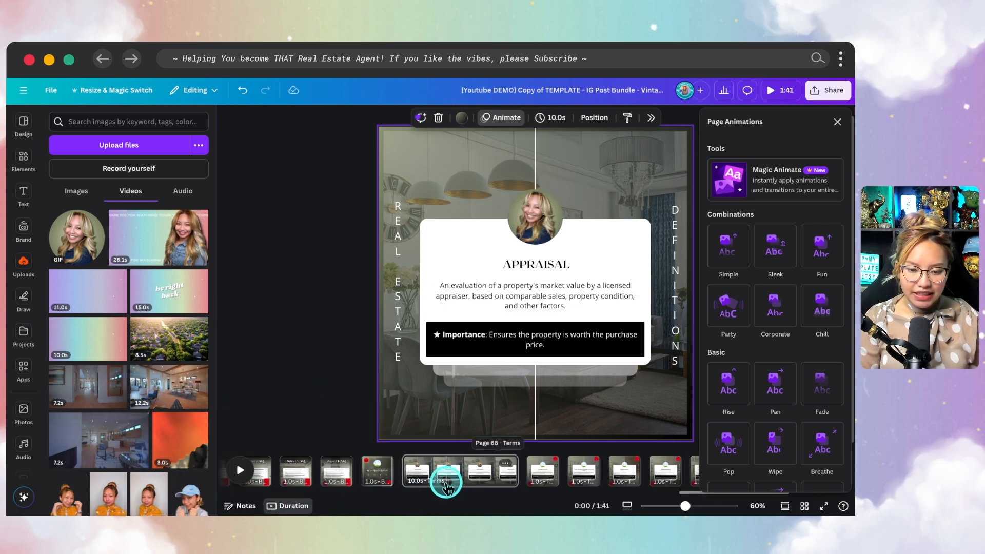
key("fn")
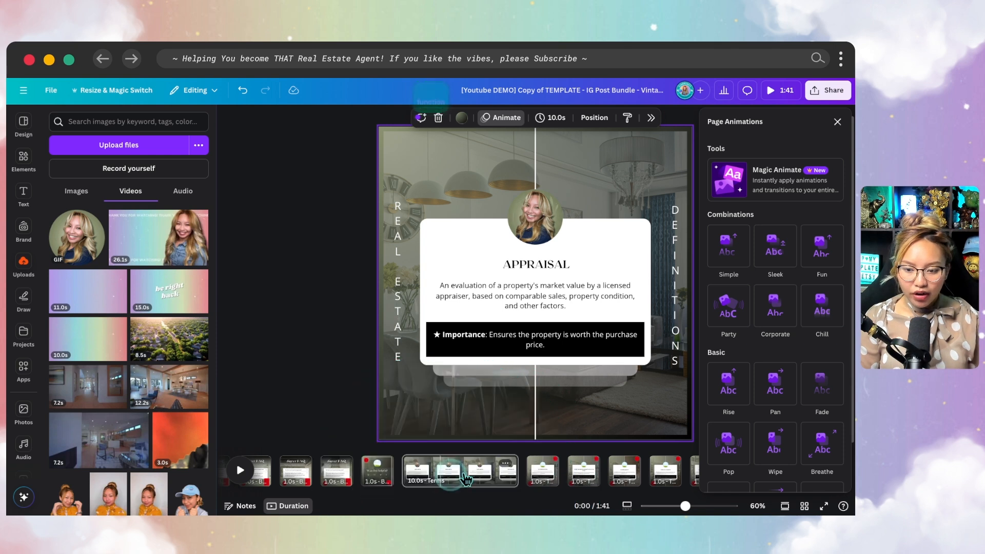
key("fn")
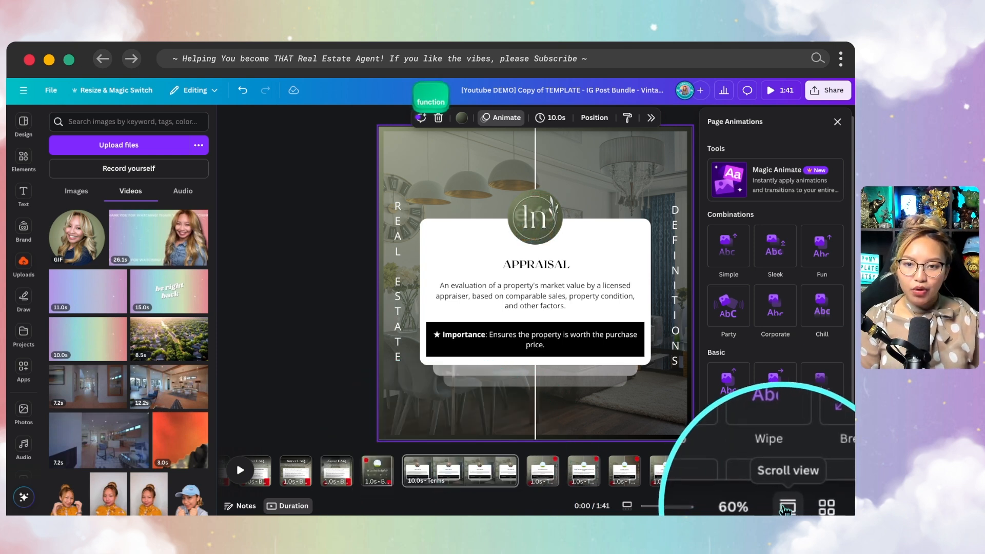
- Switch to Scroll view and back to Thumbnail view, reapply Pan, and close Page Animations
left_click(785, 506)
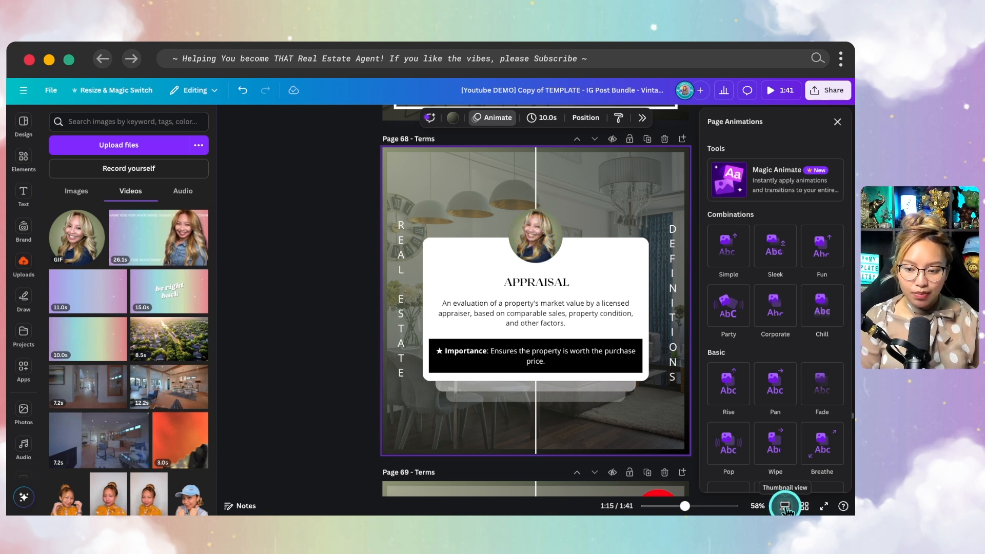
key("fn")
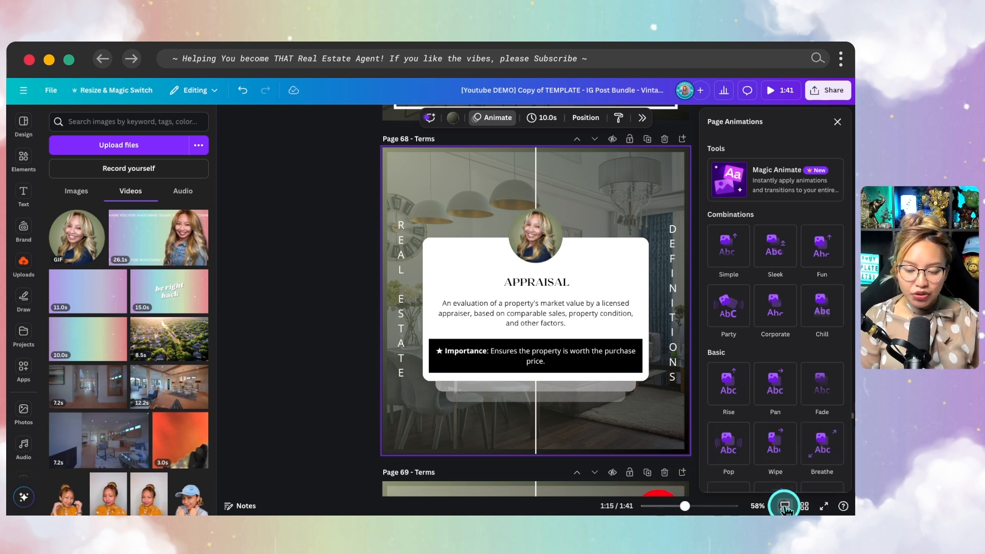
left_click(785, 507)
left_click(277, 505)
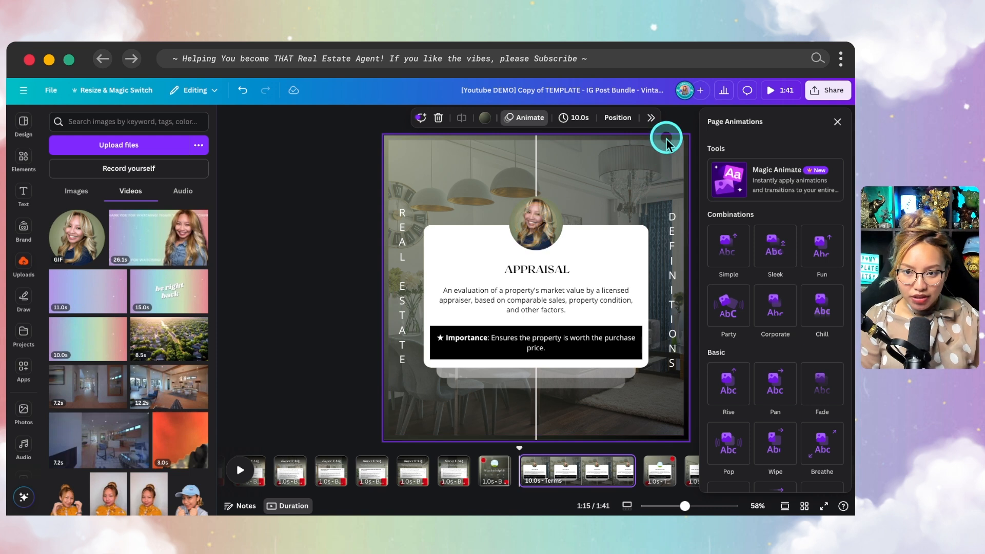
left_click(770, 393)
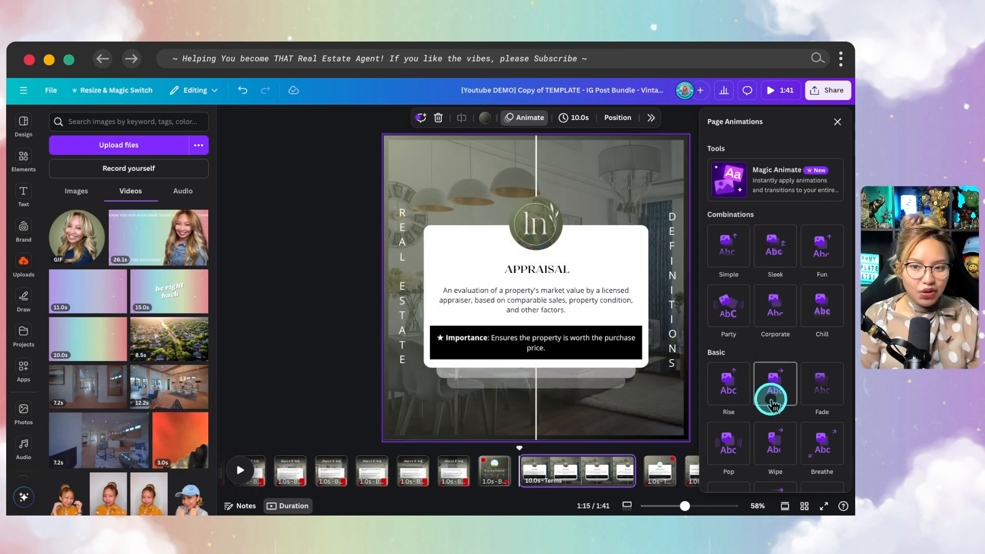
left_click(837, 123)
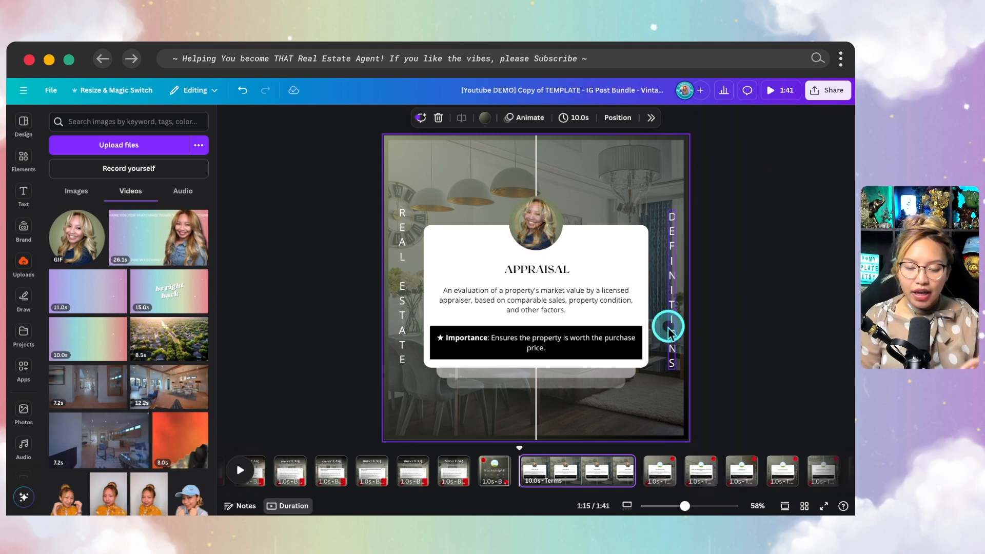
- Apply the Typewriter animation to the Appraisal definition text
left_click(584, 308)
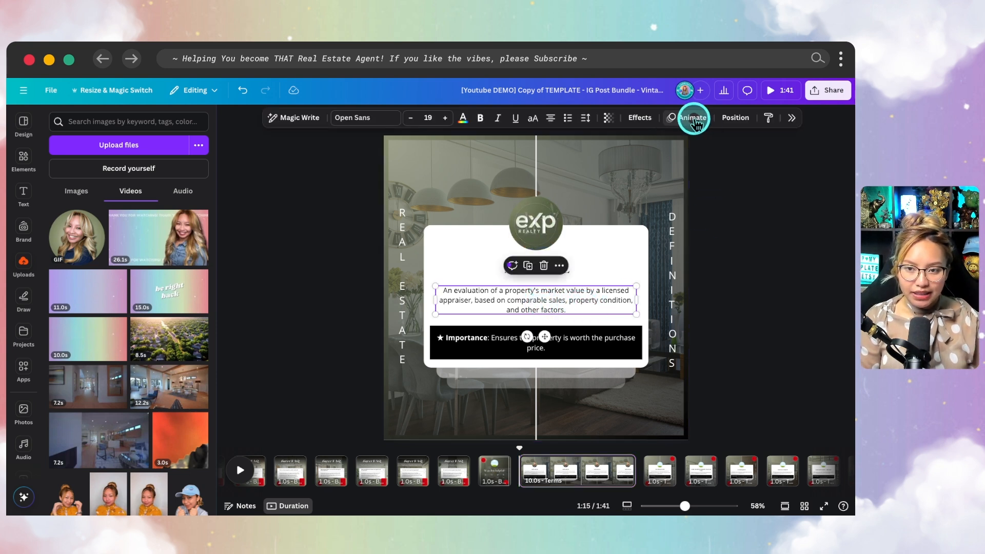
left_click(693, 121)
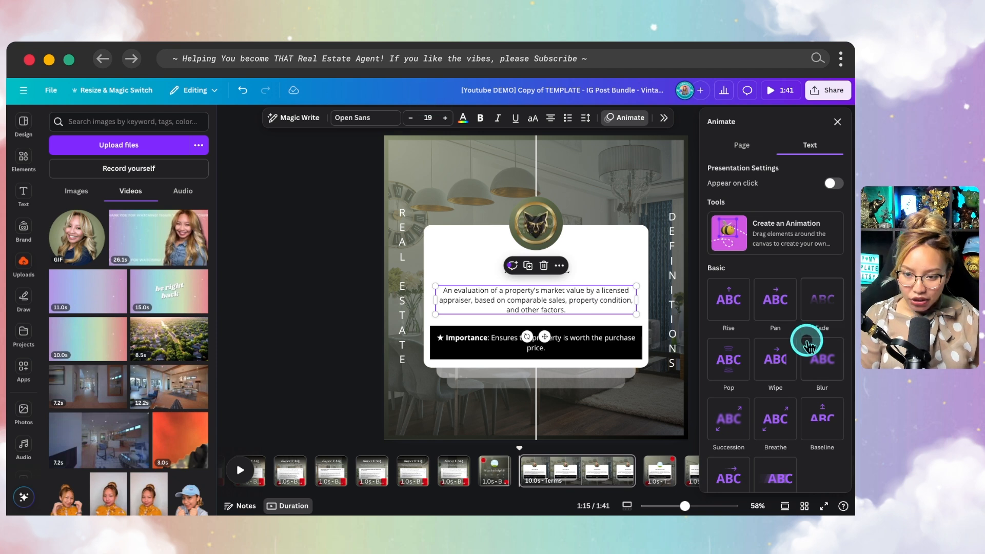
scroll(815, 341, "down", 2)
scroll(828, 349, "down", 3)
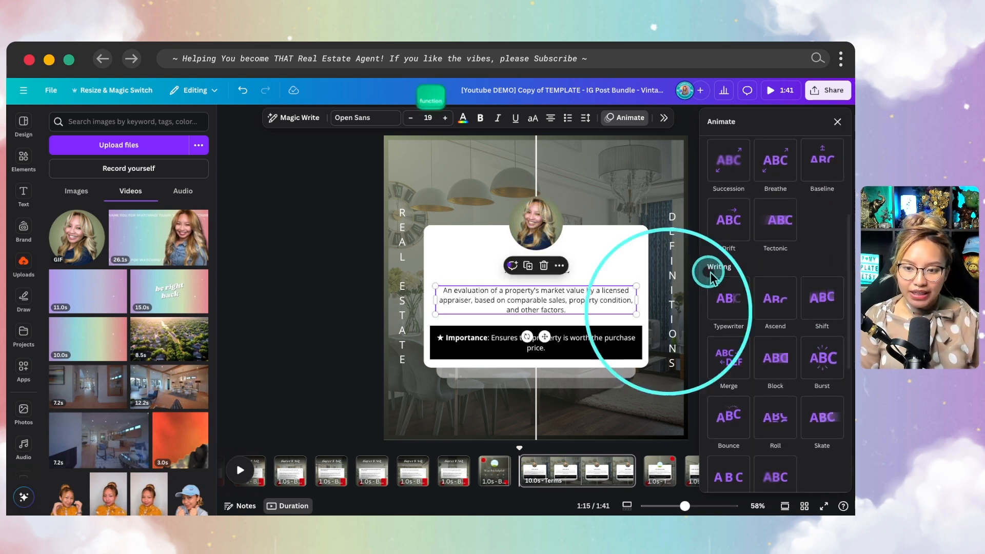
left_click(725, 302)
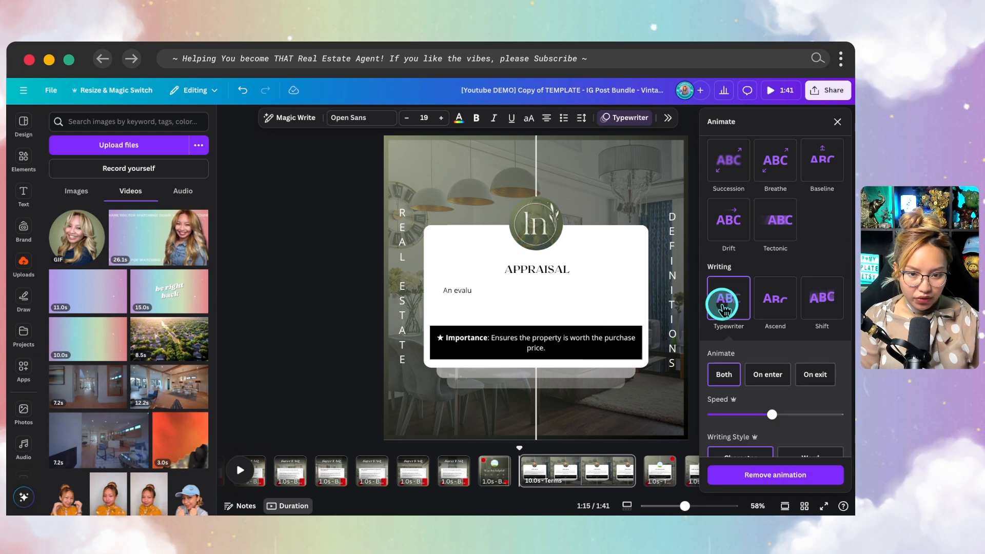
scroll(726, 305, "down", 1)
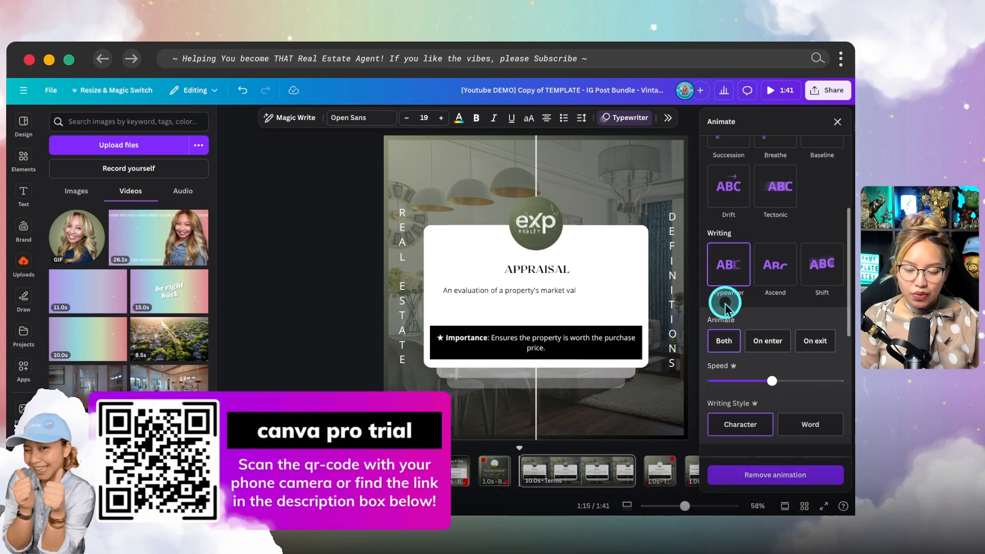
- Set the Typewriter to Both, Character writing style, and a slower speed
left_click(718, 342)
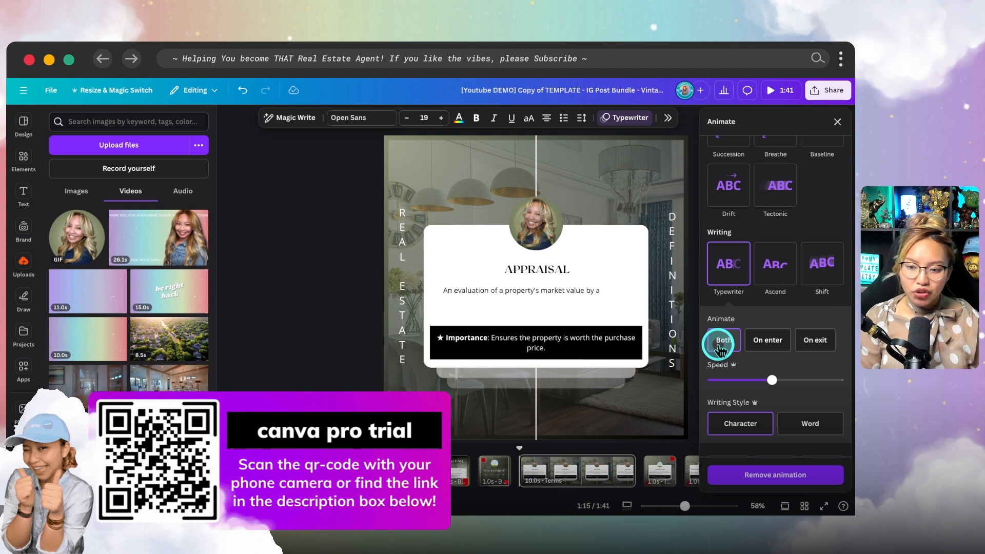
left_click(718, 341)
left_click(804, 425)
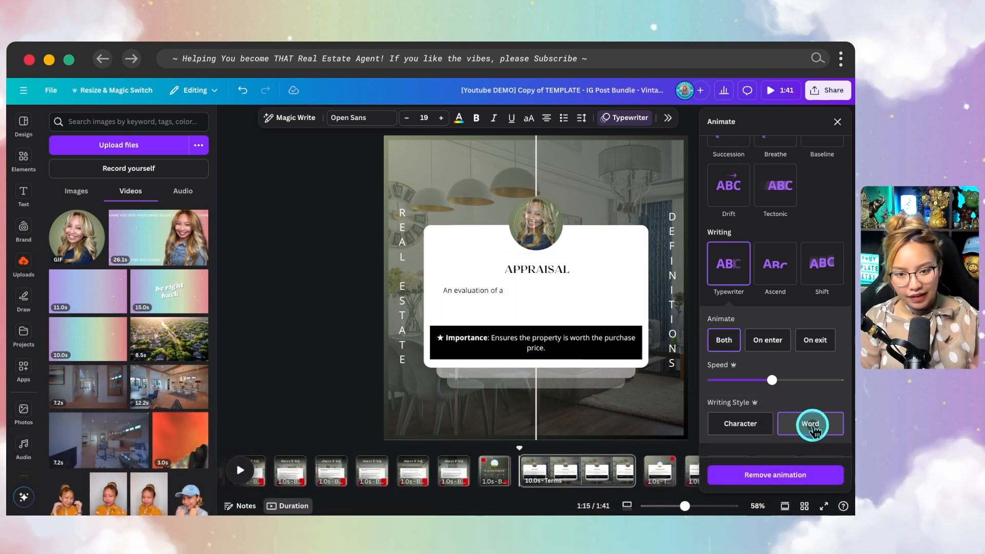
left_click(739, 424)
left_click(773, 381)
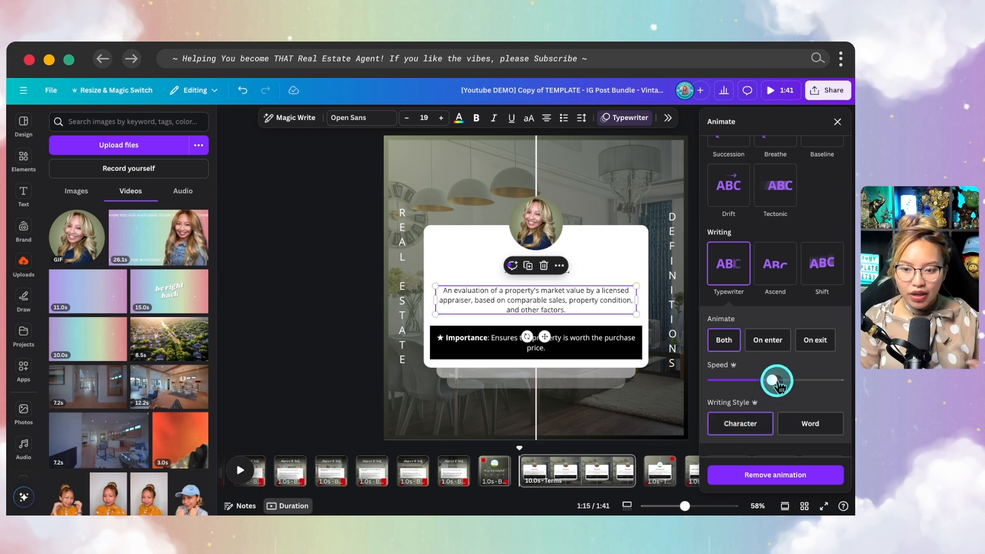
left_click(797, 380)
left_click_drag(795, 382, 728, 381)
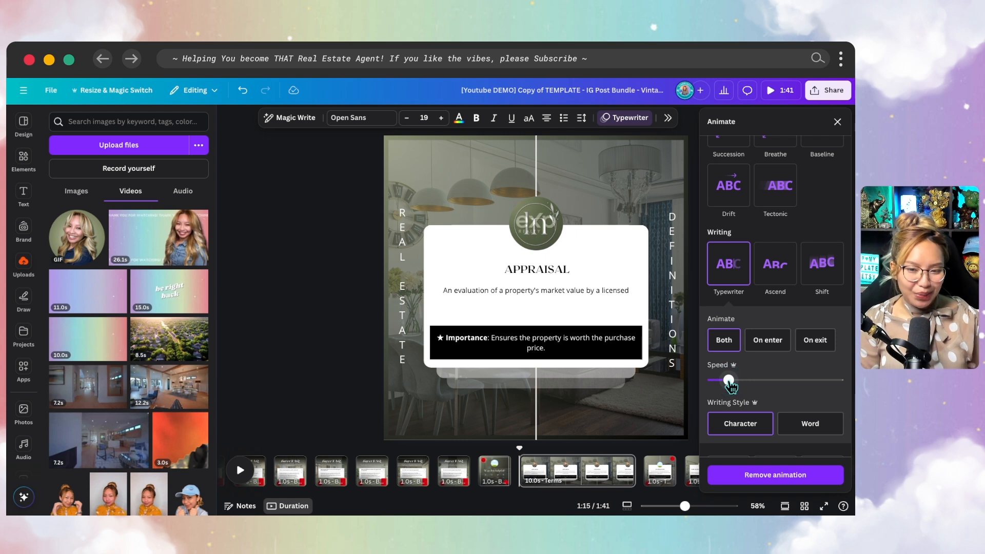
left_click(534, 341)
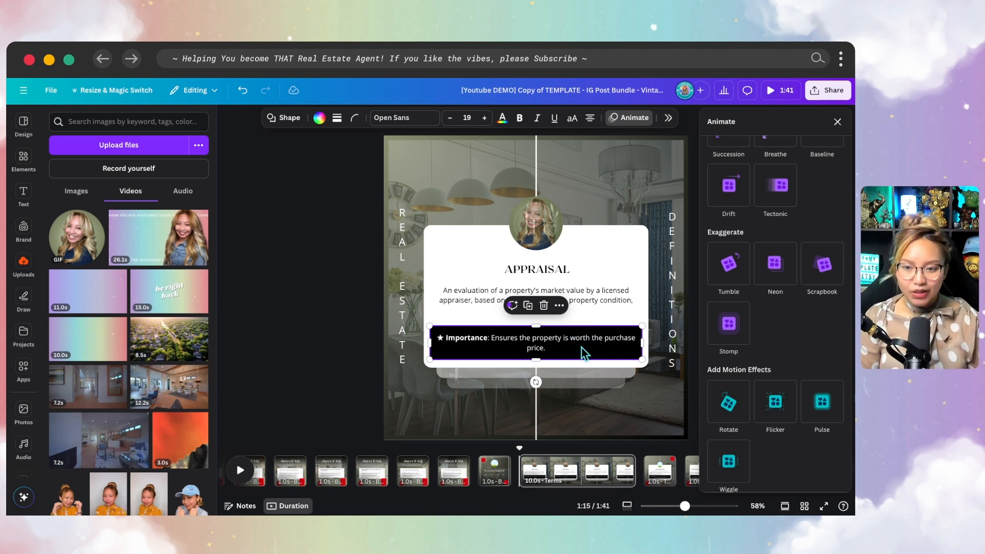
- Apply Succession to the Importance box, then play back and rewind to review it
scroll(811, 347, "up", 5)
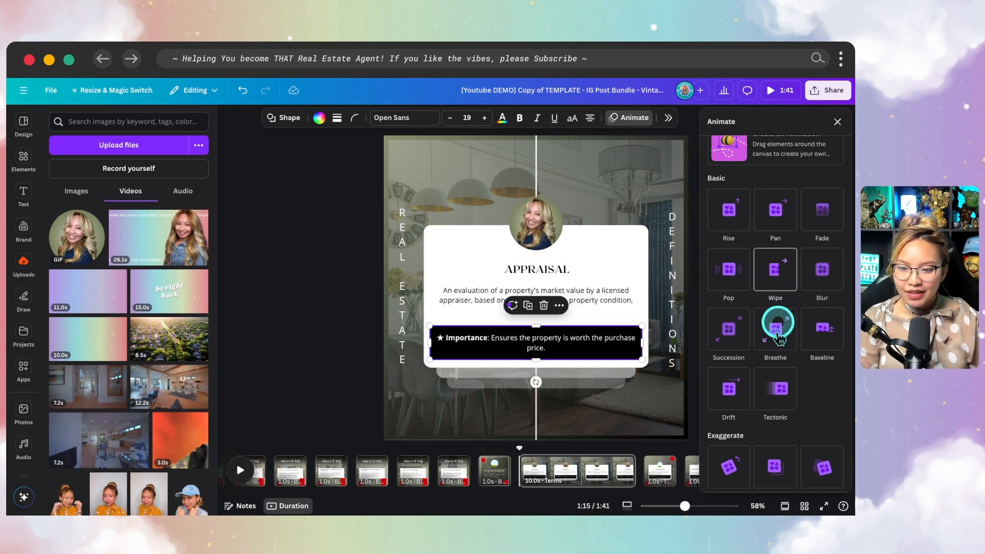
left_click(720, 338)
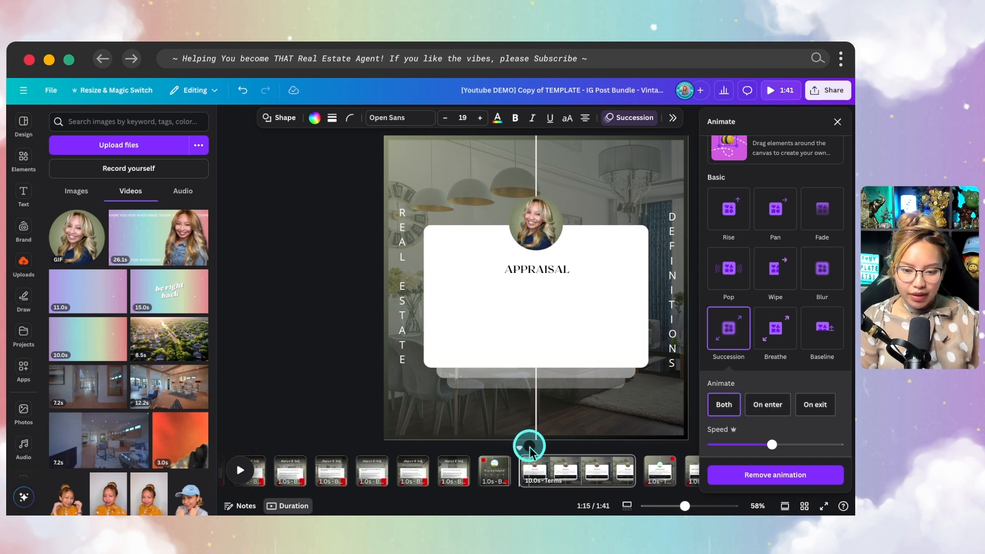
left_click(241, 471)
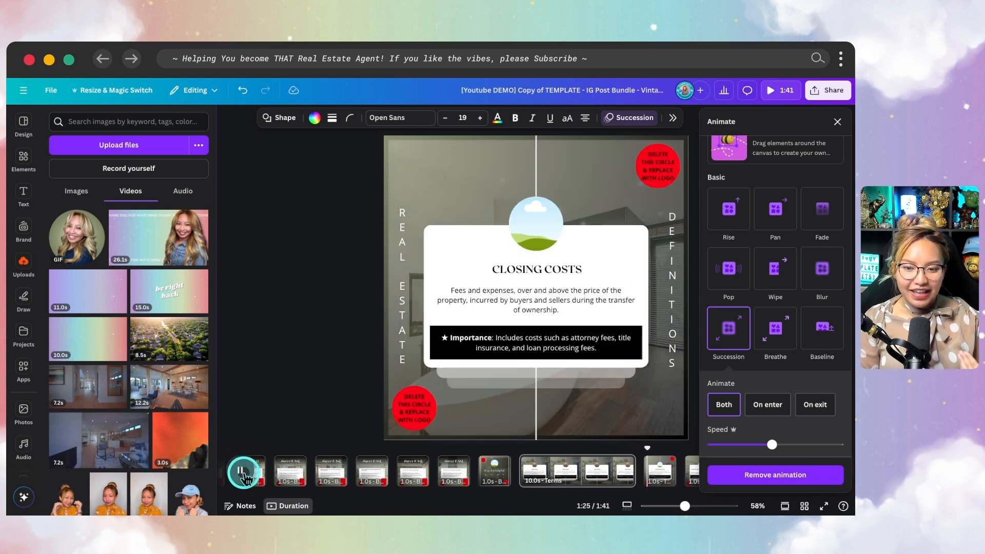
left_click(242, 473)
left_click_drag(676, 451, 589, 450)
- Set the definition text's animation to play only On enter
left_click(594, 300)
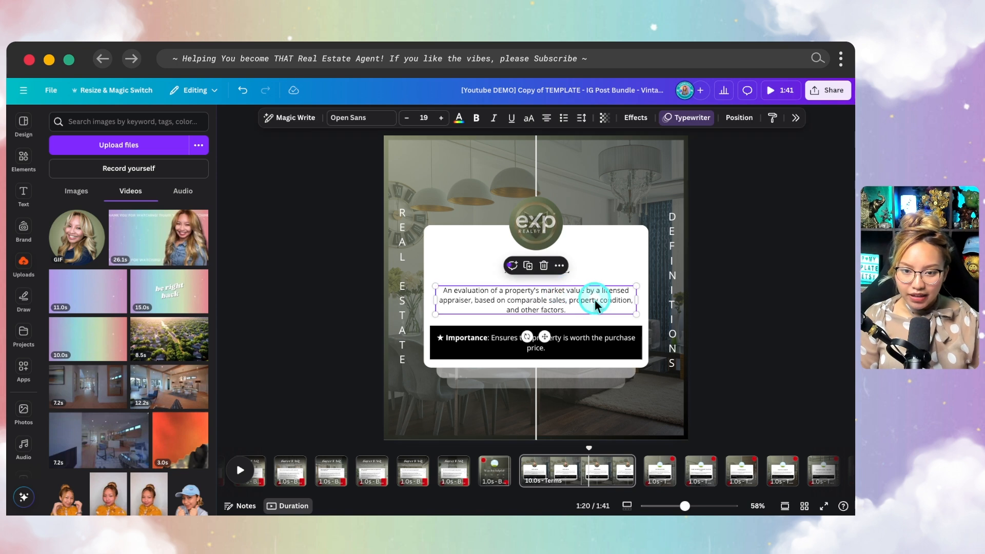
left_click(594, 299)
left_click(617, 308)
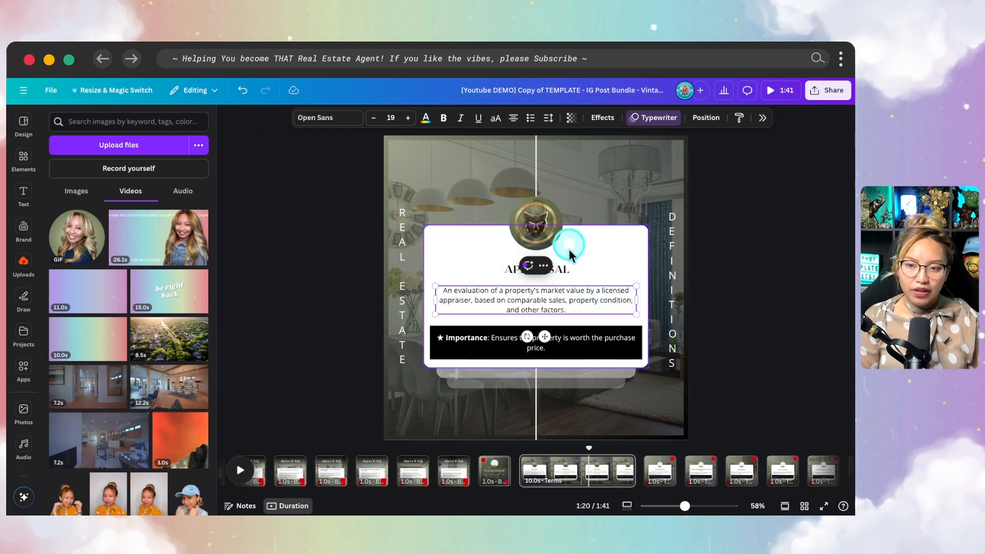
left_click(659, 118)
scroll(820, 395, "down", 5)
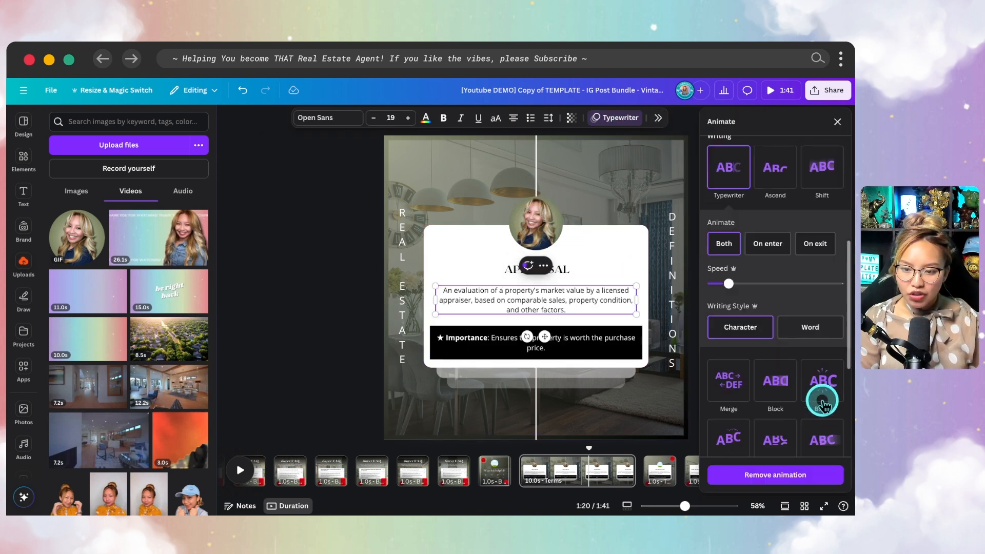
left_click(766, 207)
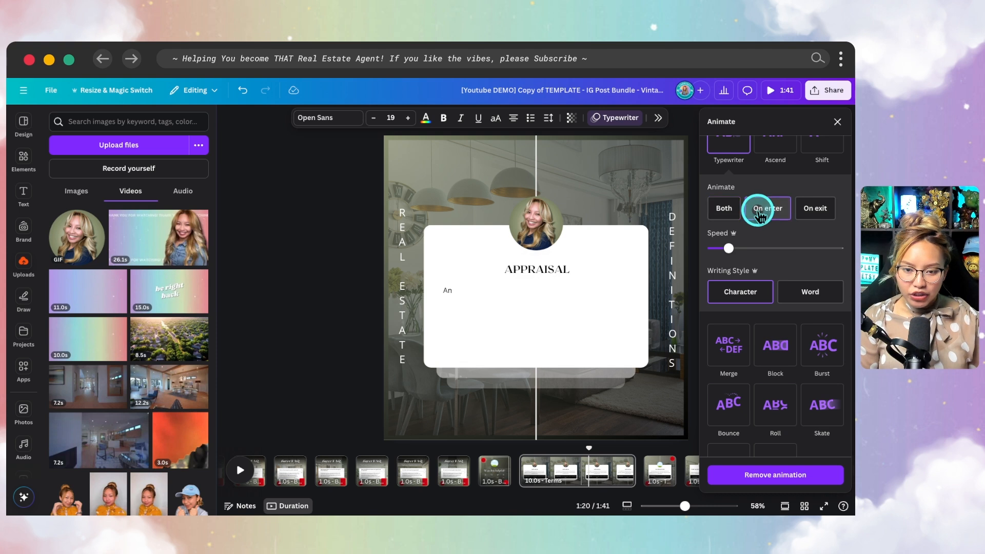
- Set the Importance box animation to On enter with a slower speed, then close the panel
left_click(608, 349)
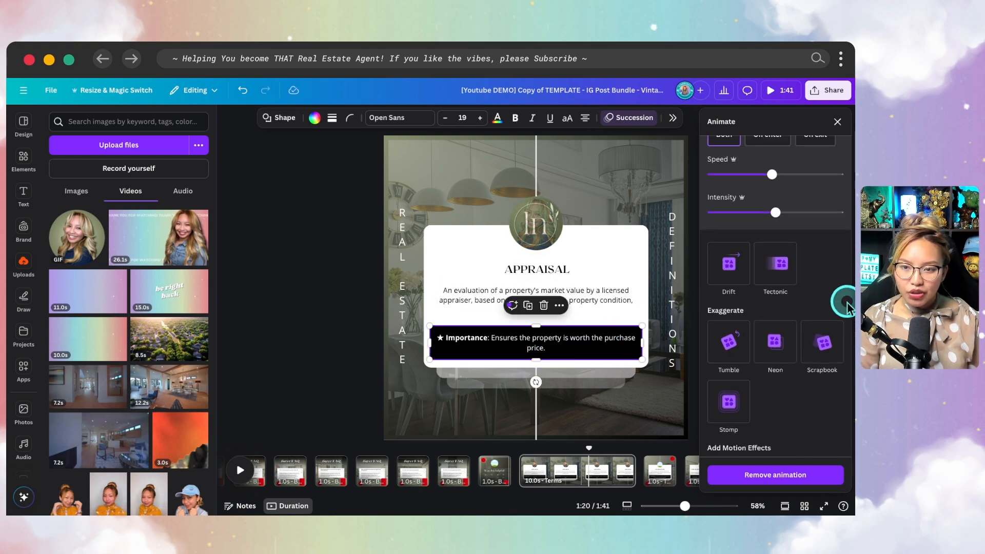
scroll(836, 320, "up", 1)
scroll(836, 327, "up", 1)
left_click(767, 195)
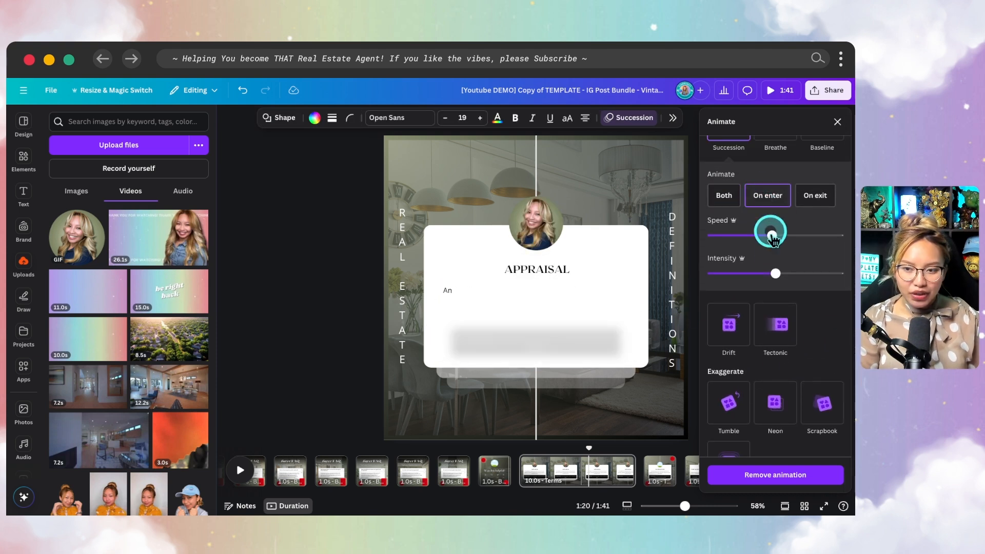
left_click_drag(765, 241, 748, 245)
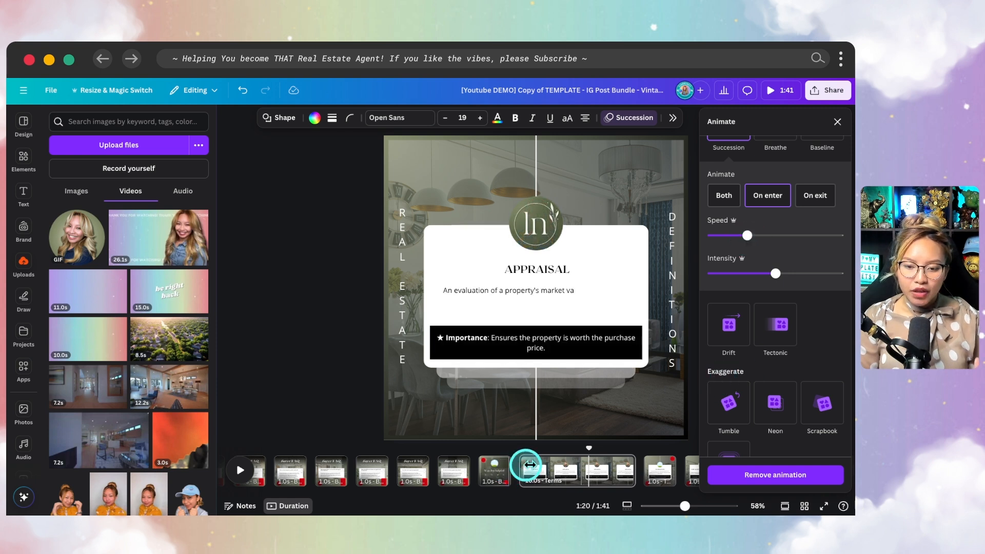
left_click_drag(585, 446, 511, 453)
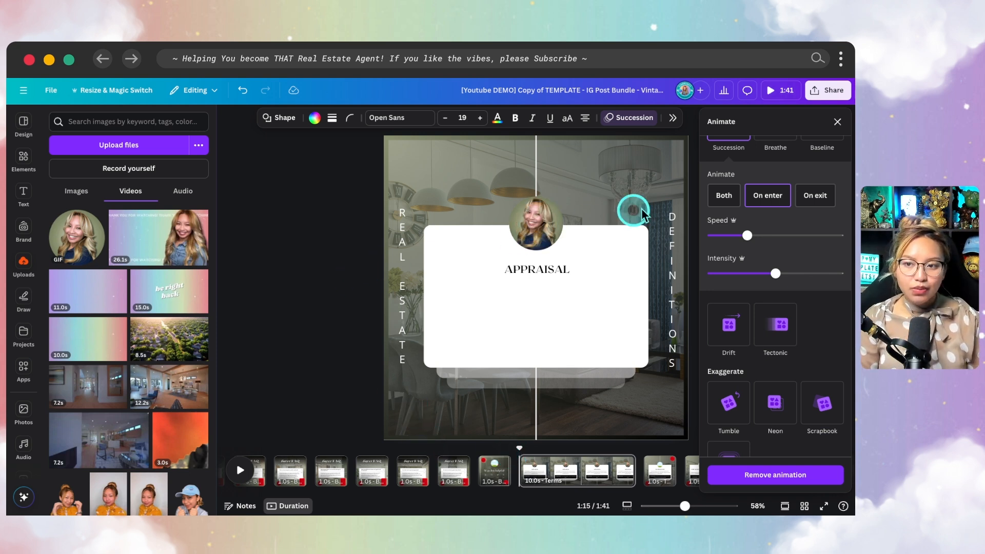
left_click(834, 121)
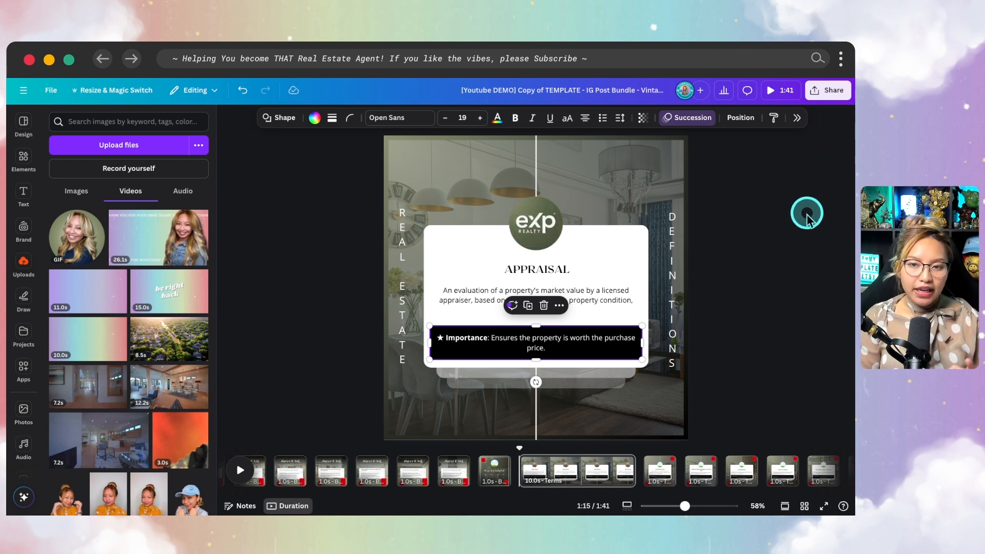
- Download only page 68 of the design as an MP4 video
left_click(827, 91)
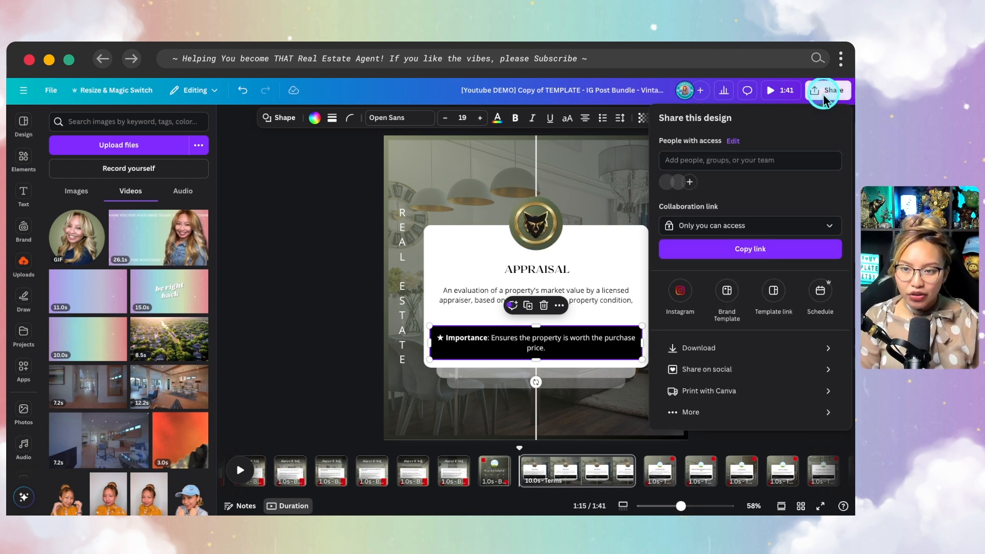
left_click(703, 347)
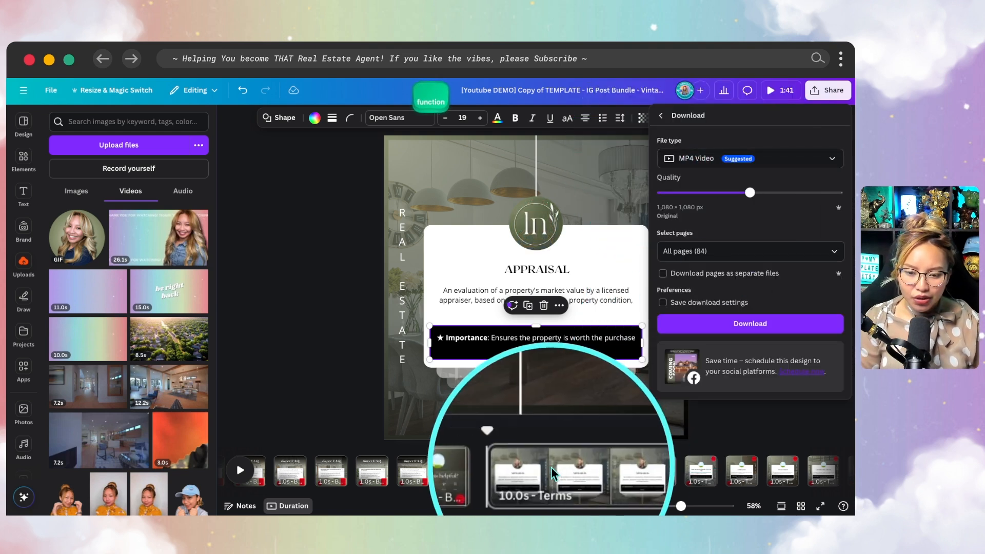
left_click(571, 468)
left_click(573, 463)
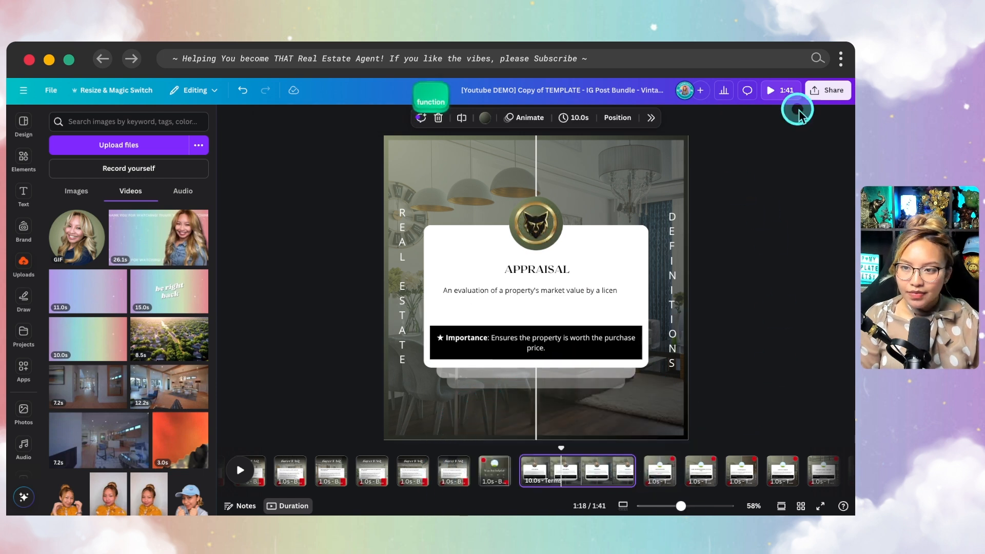
left_click(823, 93)
left_click(705, 348)
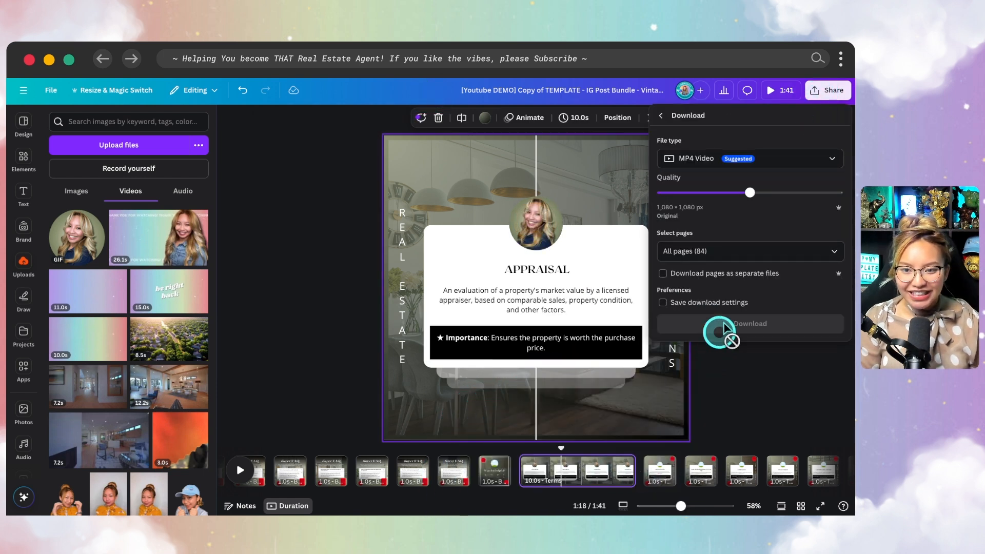
left_click(726, 250)
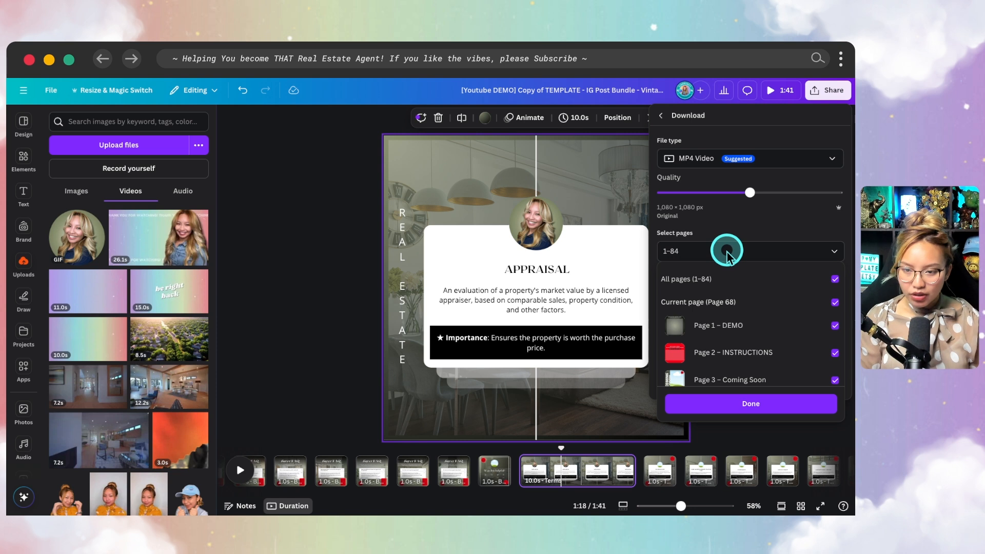
key("BackSpace")
key("BackSpace")
key("BackSpace")
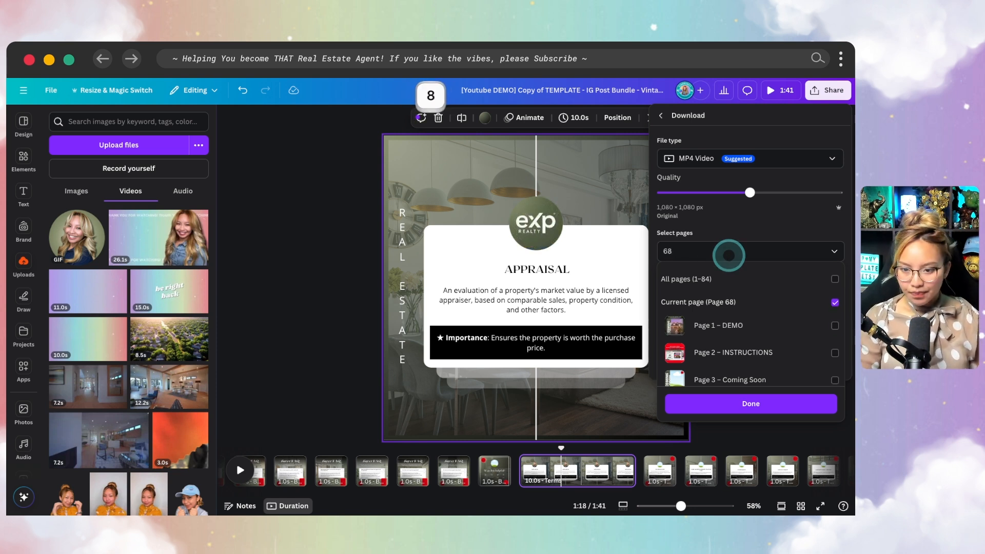
left_click(738, 408)
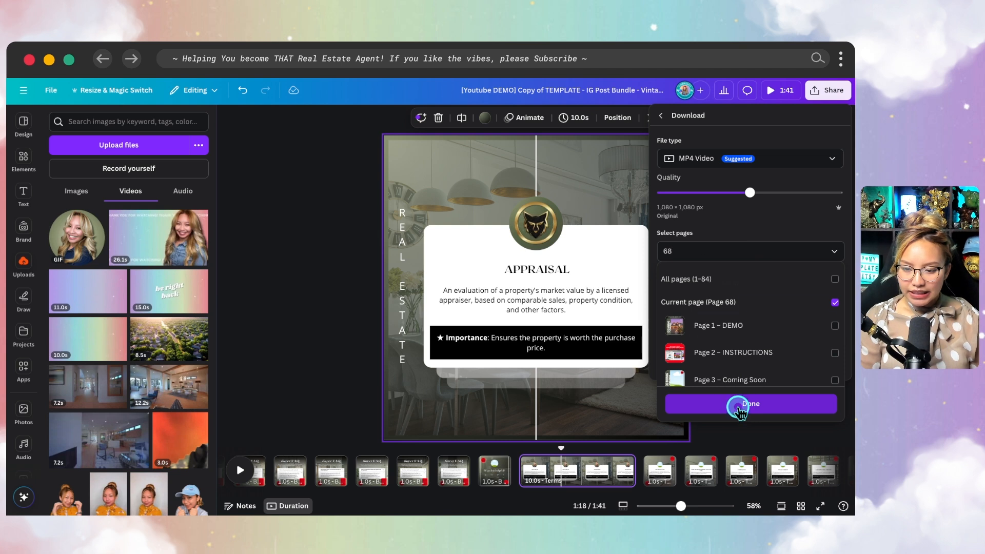
left_click(739, 405)
left_click(705, 301)
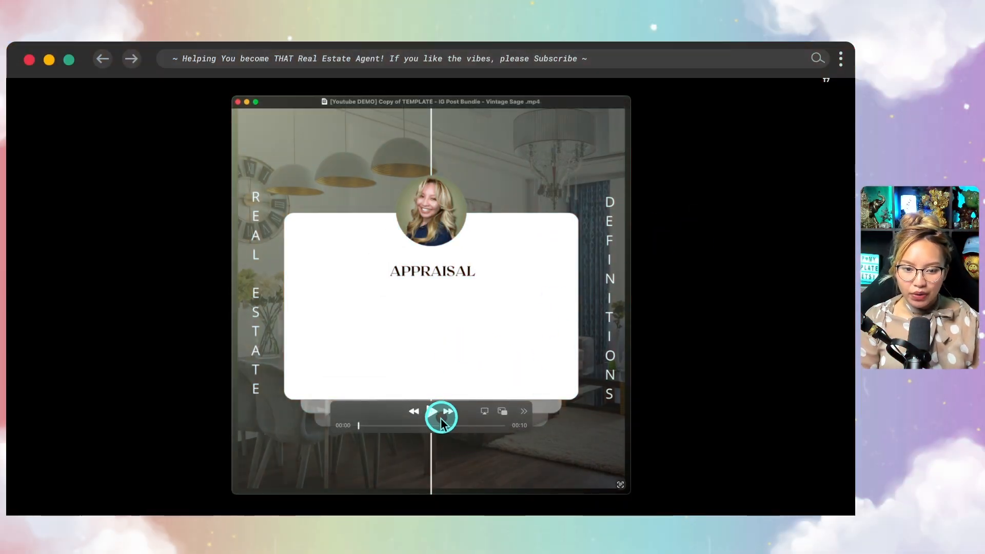
- Play the exported Appraisal MP4 in QuickTime Player to review its animation
left_click(430, 412)
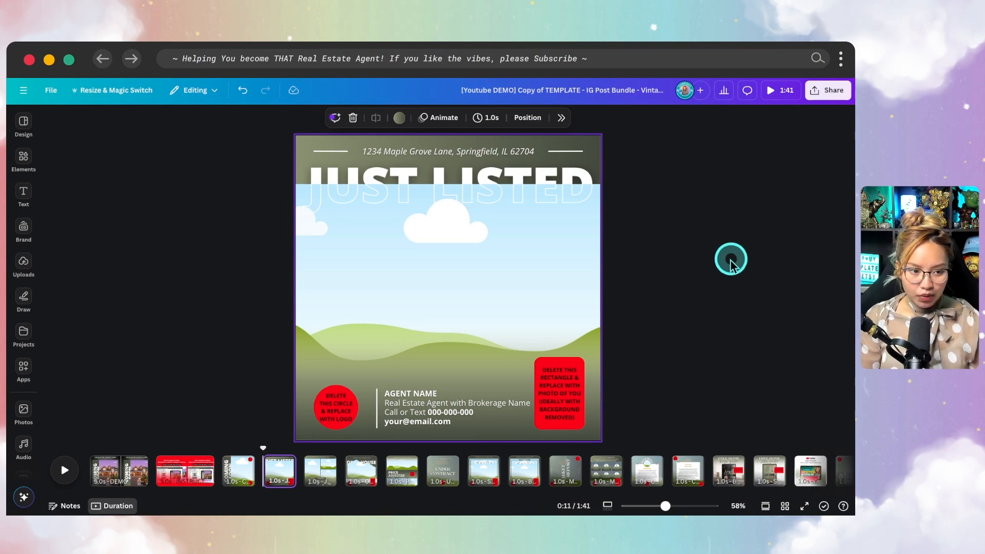
- Drag the pink-sky house photo from Uploads onto the Just Listed background and delete the red placeholder rectangle
left_click(24, 264)
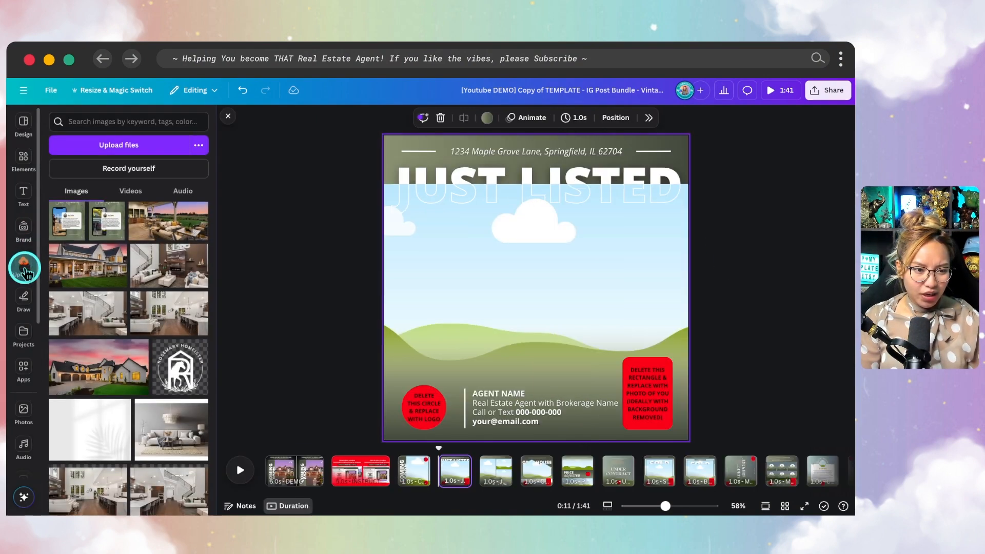
left_click_drag(121, 352, 396, 277)
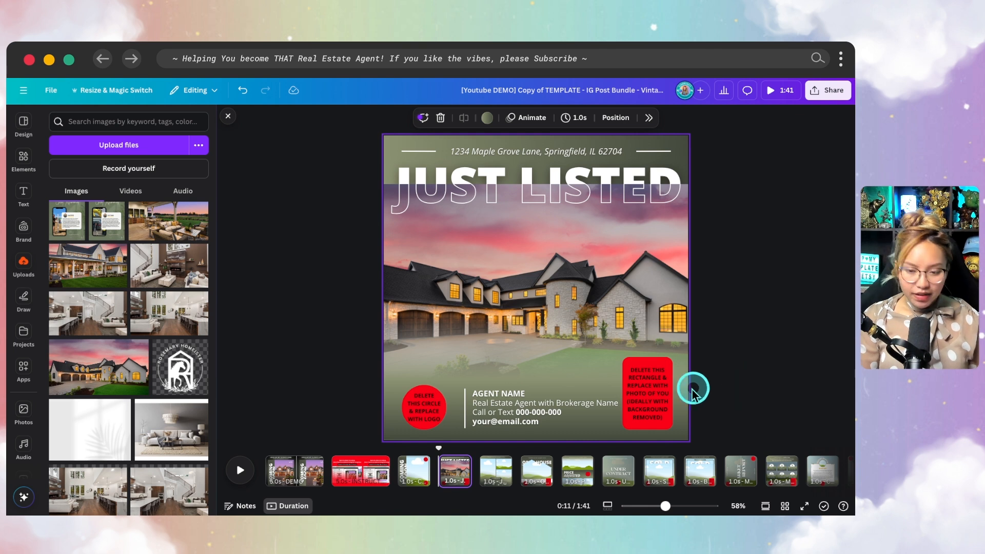
left_click(651, 389)
key("Delete")
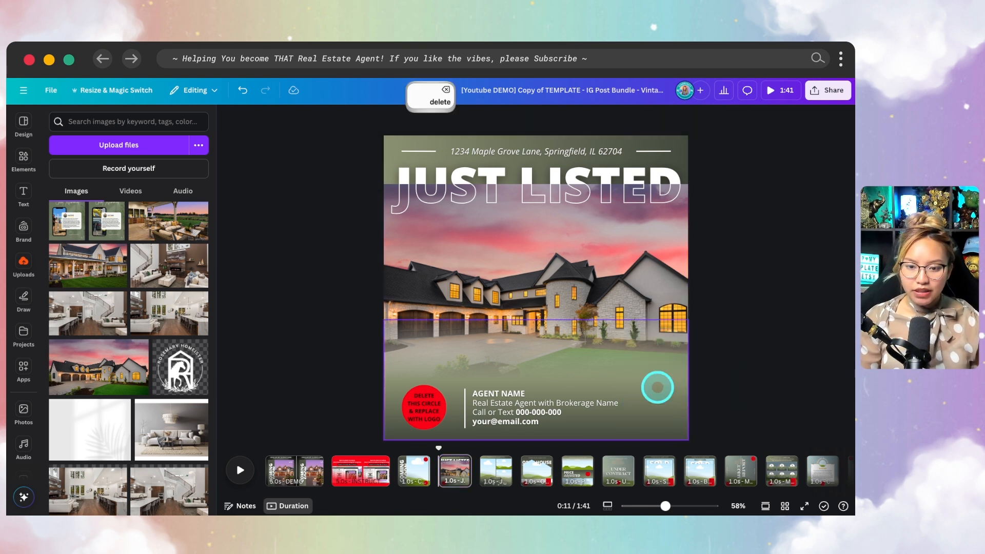
scroll(657, 387, "up", 5)
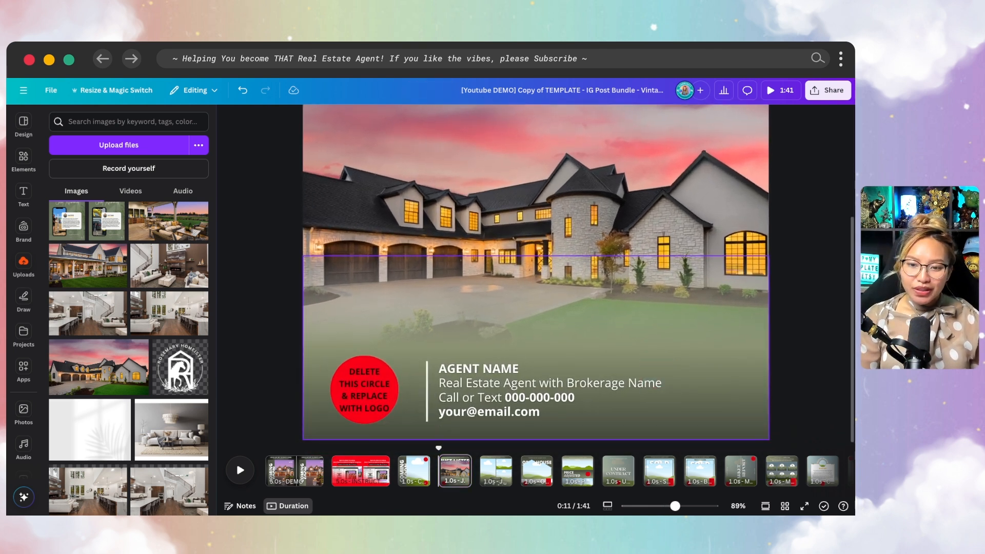
scroll(138, 336, "up", 10)
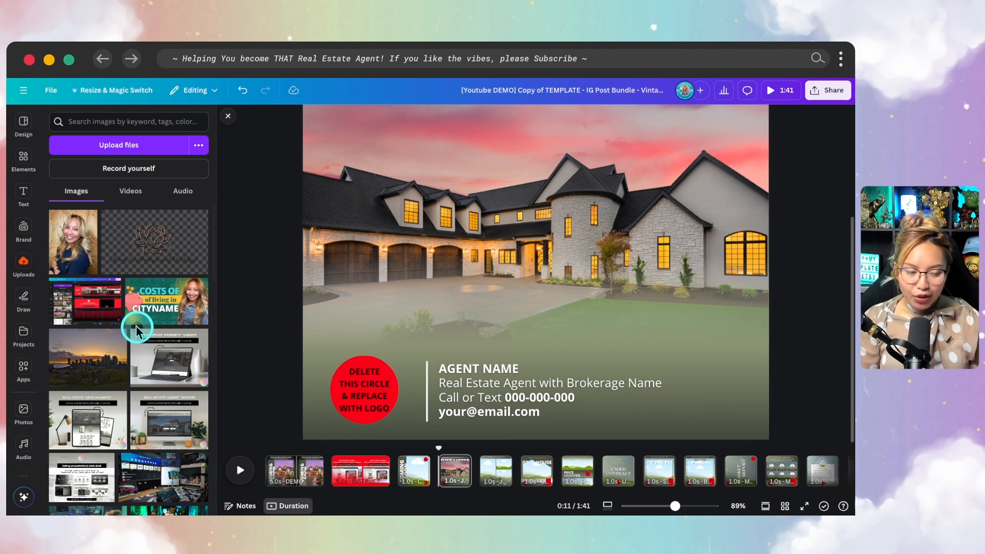
- Place the agent's portrait from Uploads on the right side of the Just Listed page and open its Edit options
left_click(70, 256)
left_click_drag(530, 220, 627, 272)
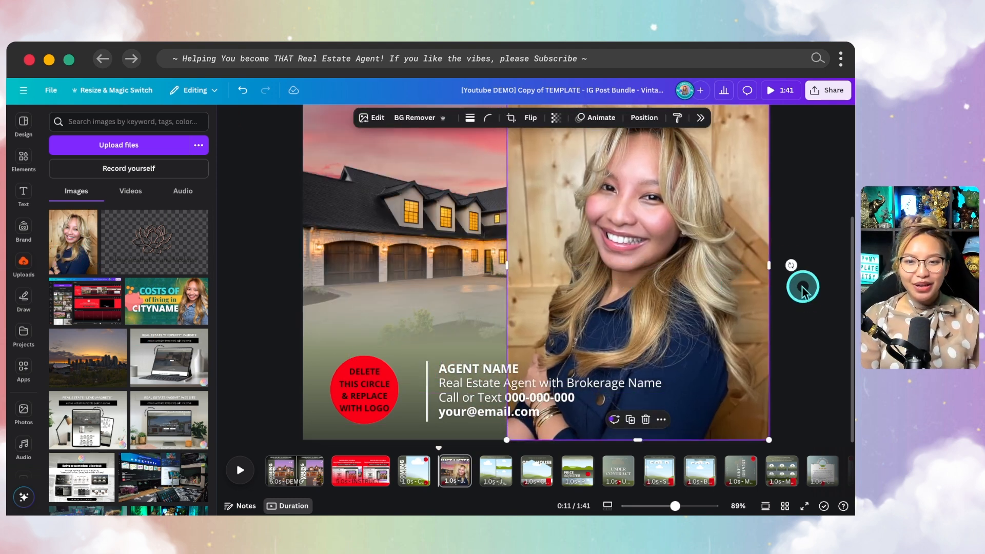
scroll(688, 280, "down", 3, "super")
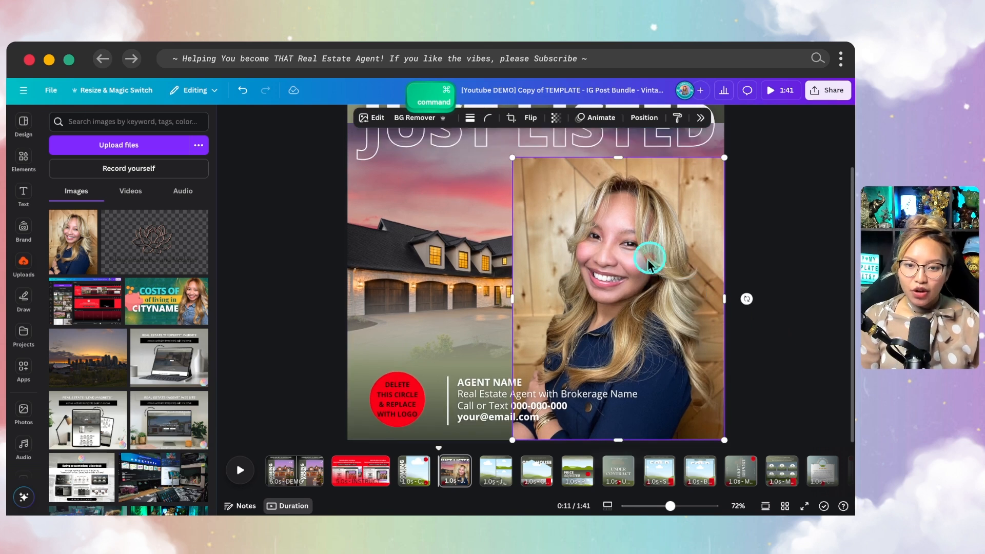
key("fn")
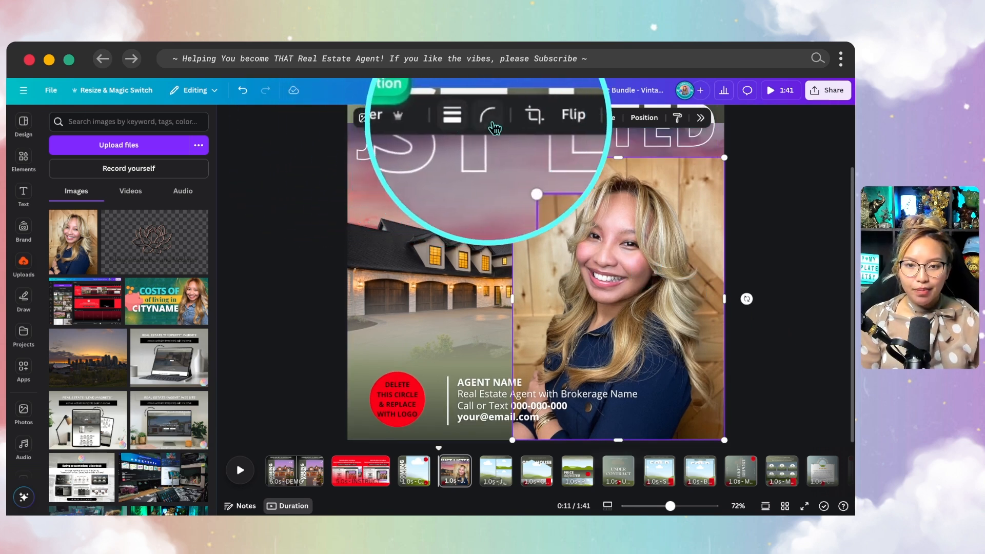
key("fn")
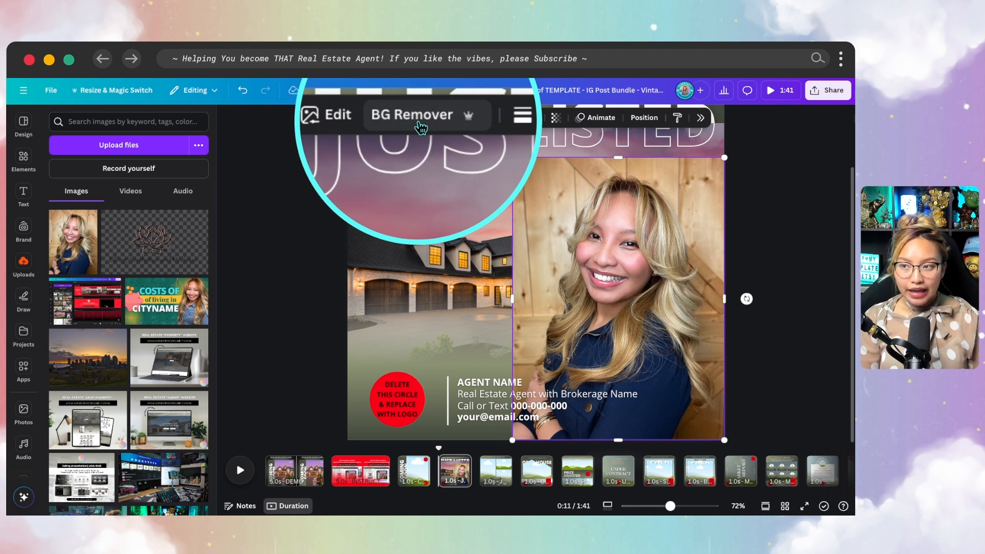
key("fn")
left_click(372, 123)
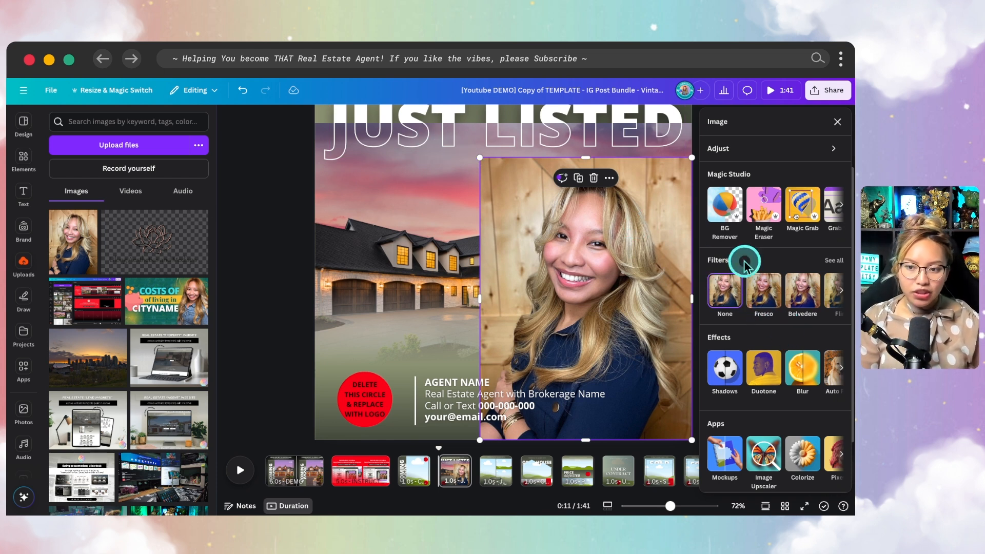
- Remove the portrait's background and give it a drop shadow with intensity about 65
left_click(724, 204)
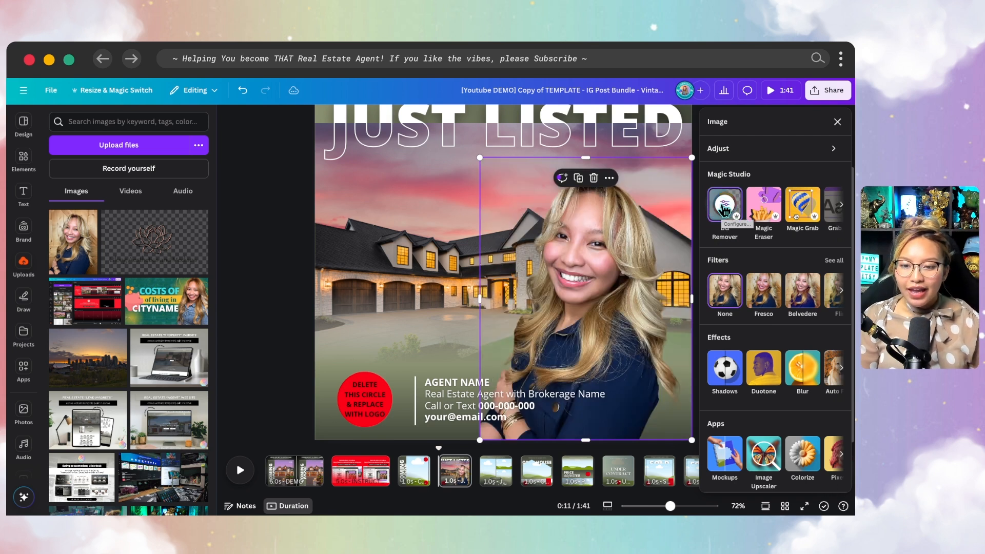
left_click(725, 371)
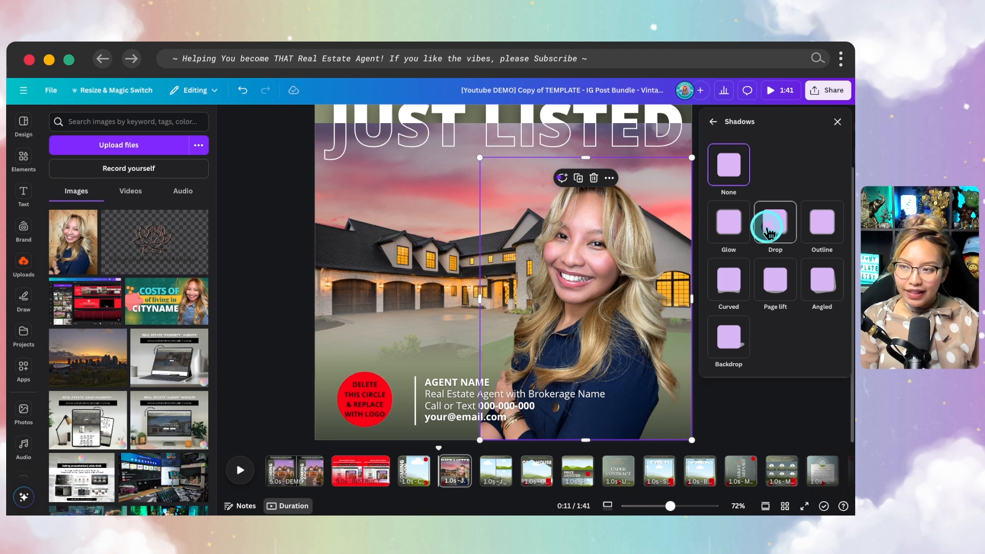
left_click(771, 231)
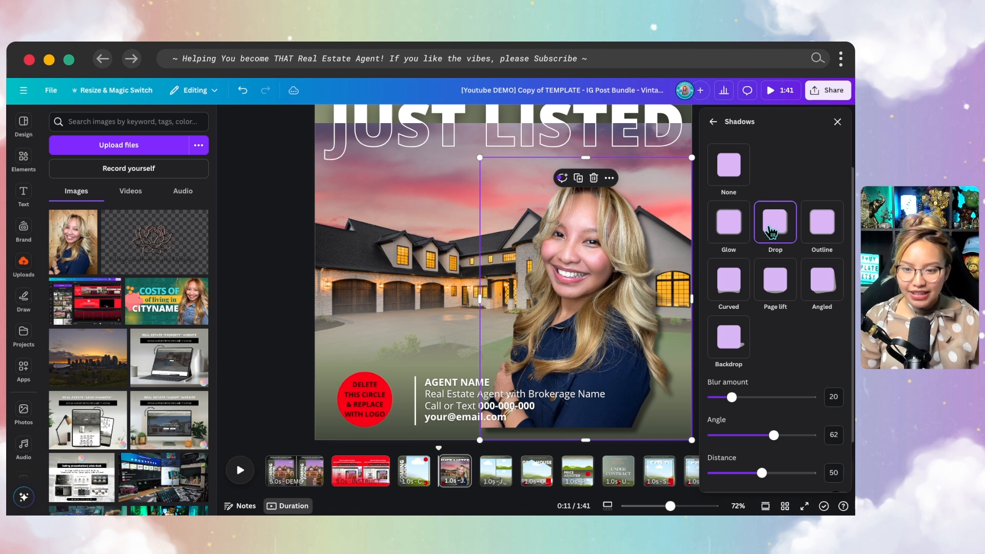
scroll(802, 375, "down", 2)
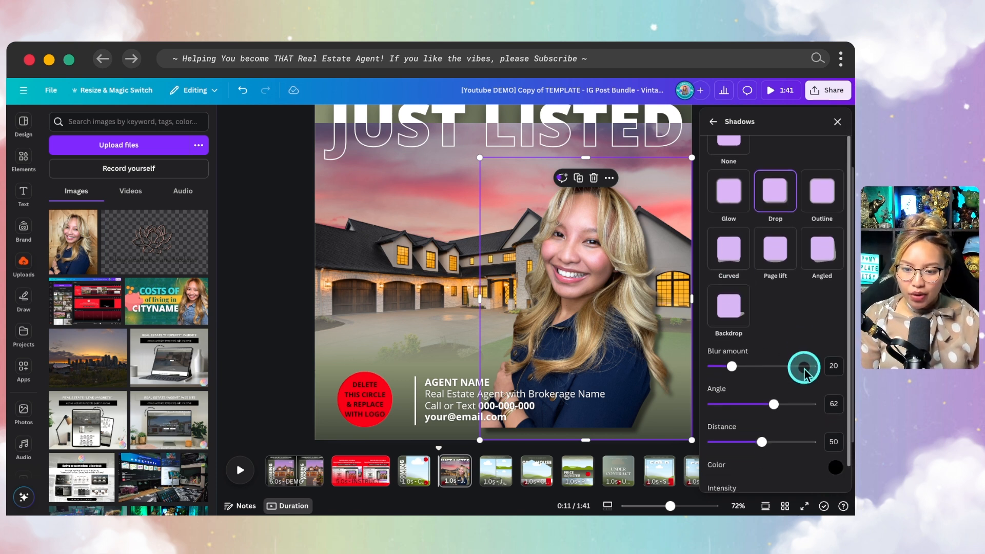
left_click_drag(762, 474, 777, 474)
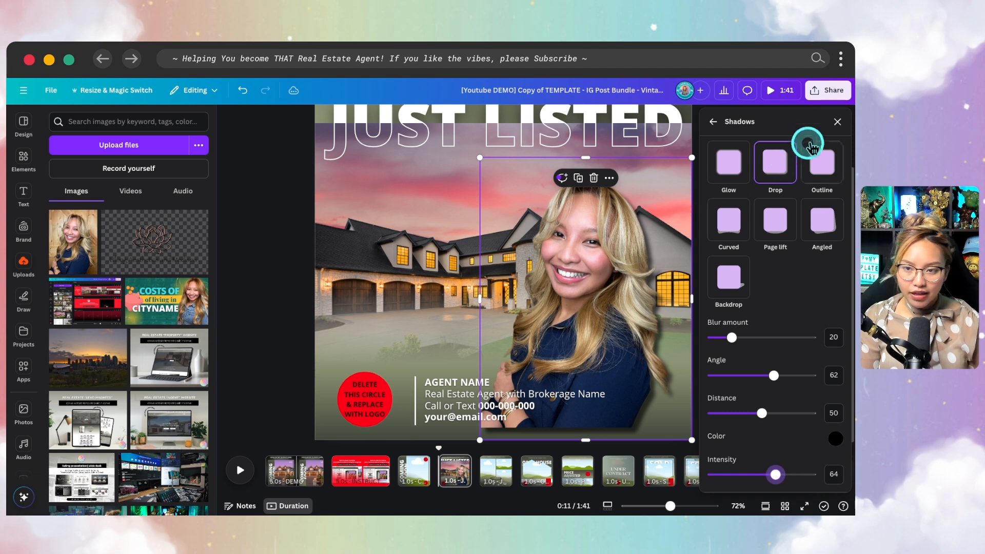
left_click(837, 122)
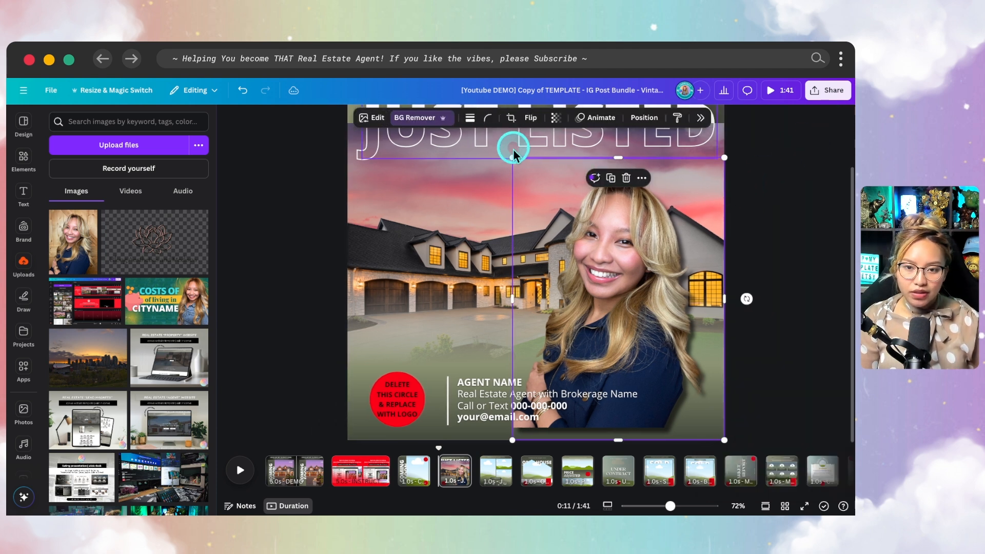
- Shrink the cut-out headshot and fit it into the bottom-right corner beside the agent details
left_click_drag(571, 201, 682, 333)
left_click_drag(685, 399, 689, 412)
left_click_drag(728, 321, 736, 307)
left_click_drag(699, 340, 686, 350)
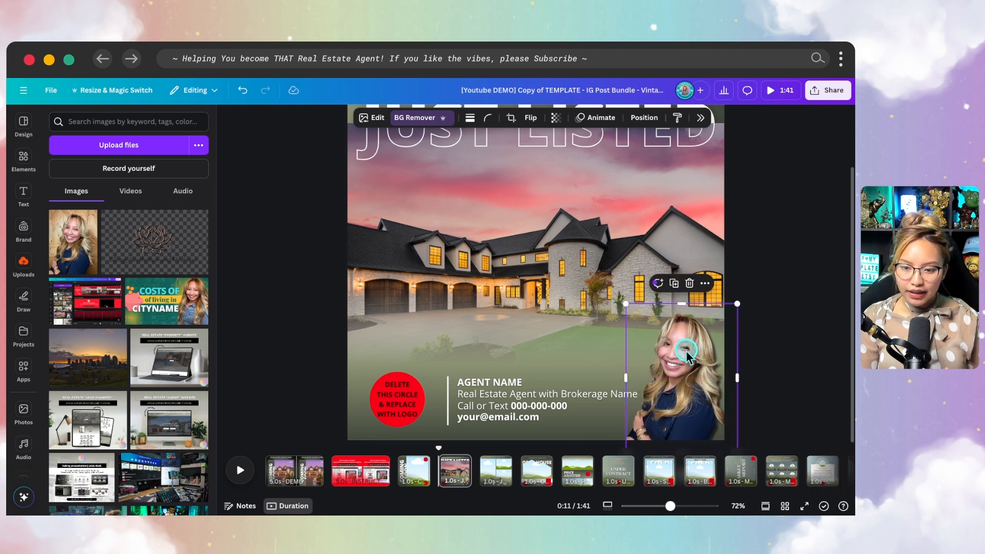
left_click(790, 354)
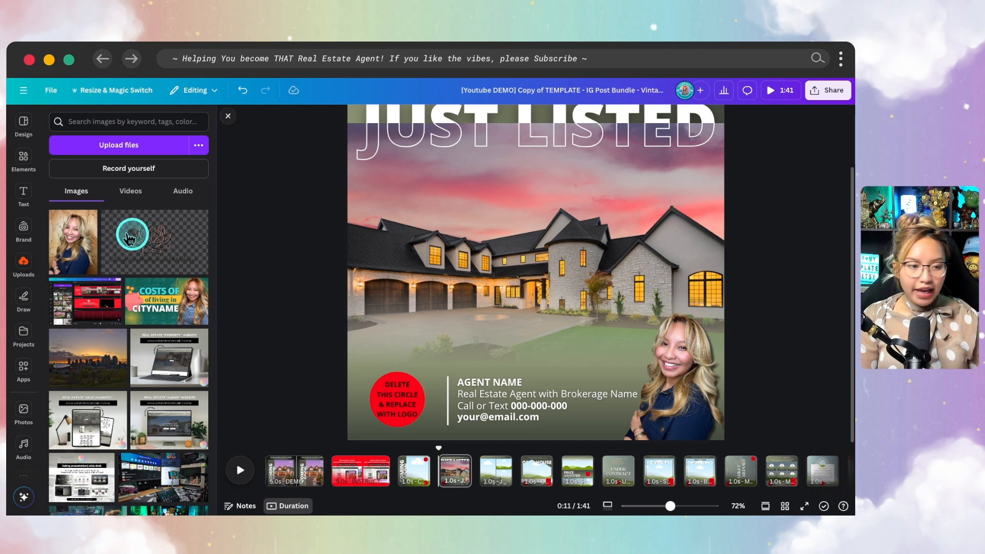
left_click(24, 232)
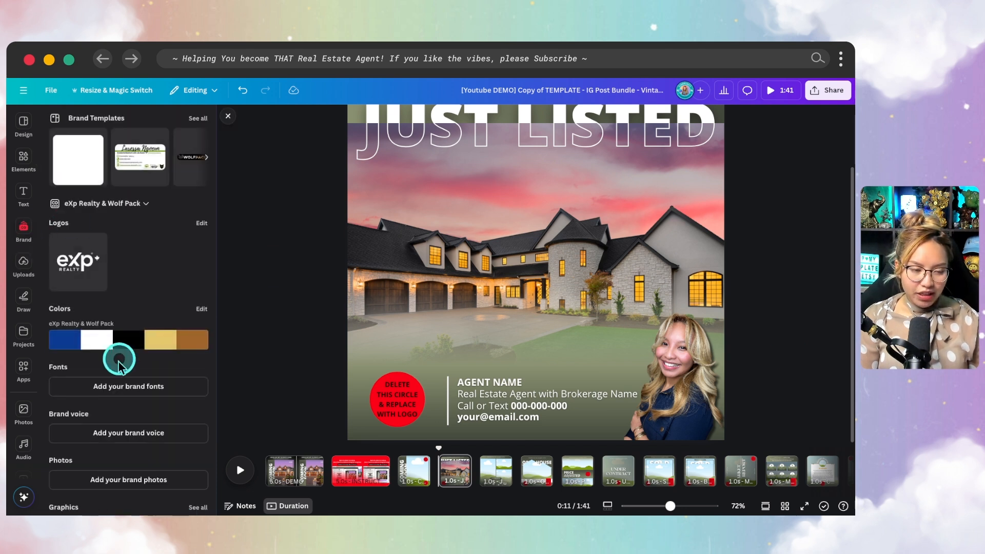
- Delete the red placeholder circle and place a small white eXp Realty logo beside the agent details
left_click(400, 399)
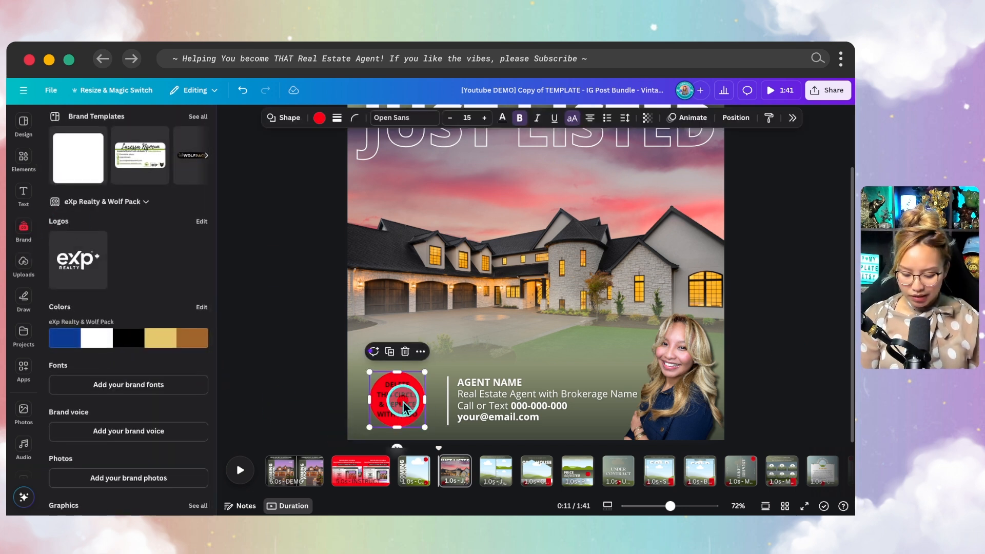
key("BackSpace")
left_click(62, 278)
left_click_drag(529, 254, 490, 384)
left_click_drag(599, 328, 361, 384)
left_click_drag(389, 403, 383, 408)
left_click(335, 382)
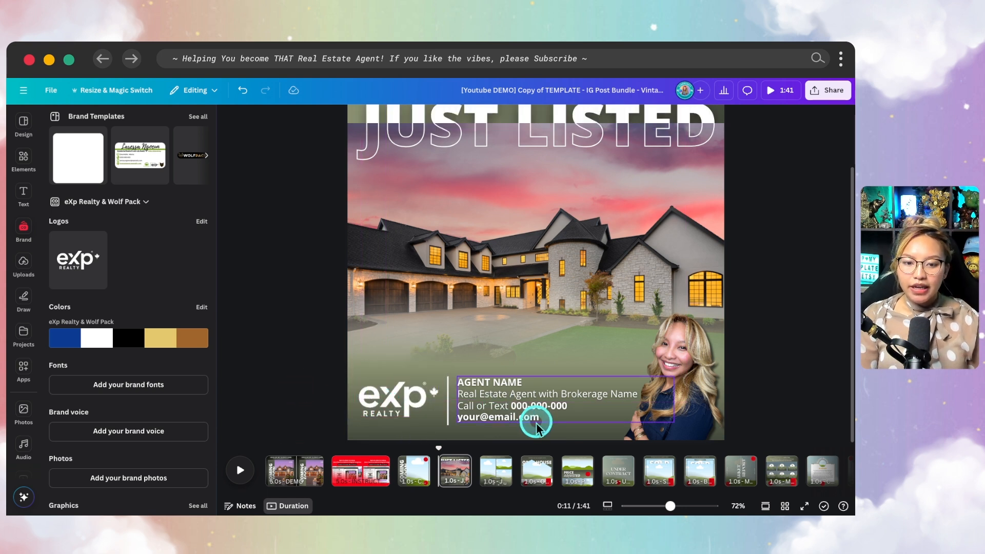
left_click(405, 408)
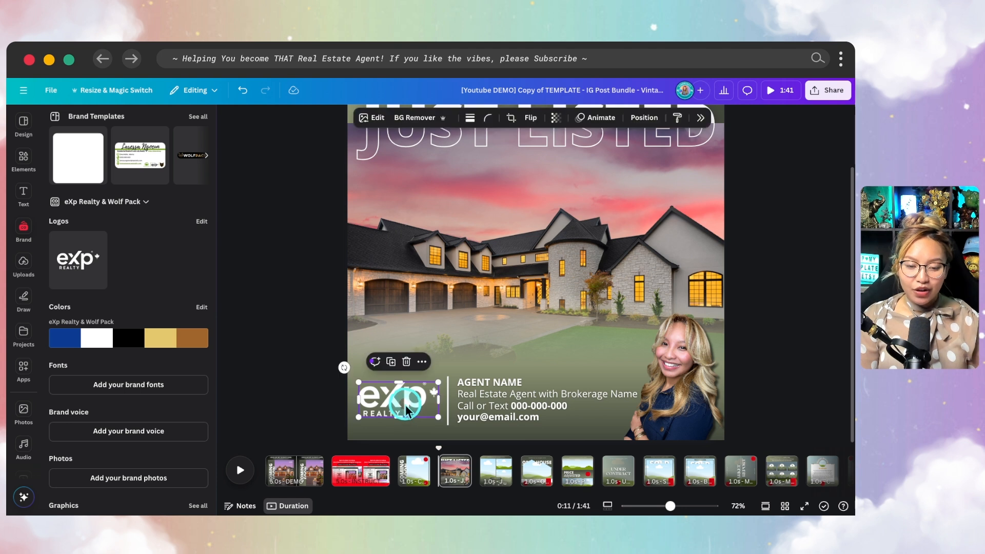
- Apply a Drop shadow to the eXp logo with angle 60, blur 20 and distance 50
left_click(370, 117)
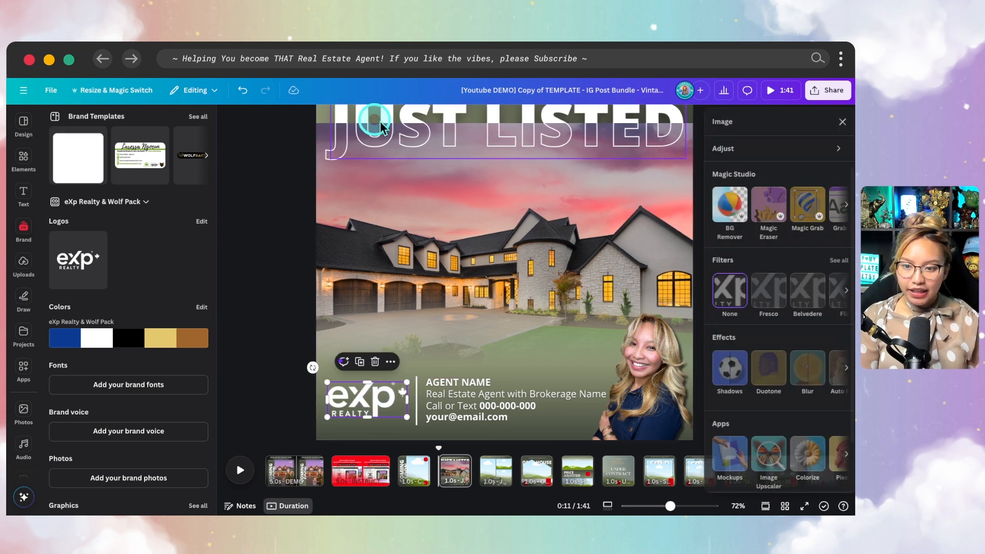
left_click(723, 367)
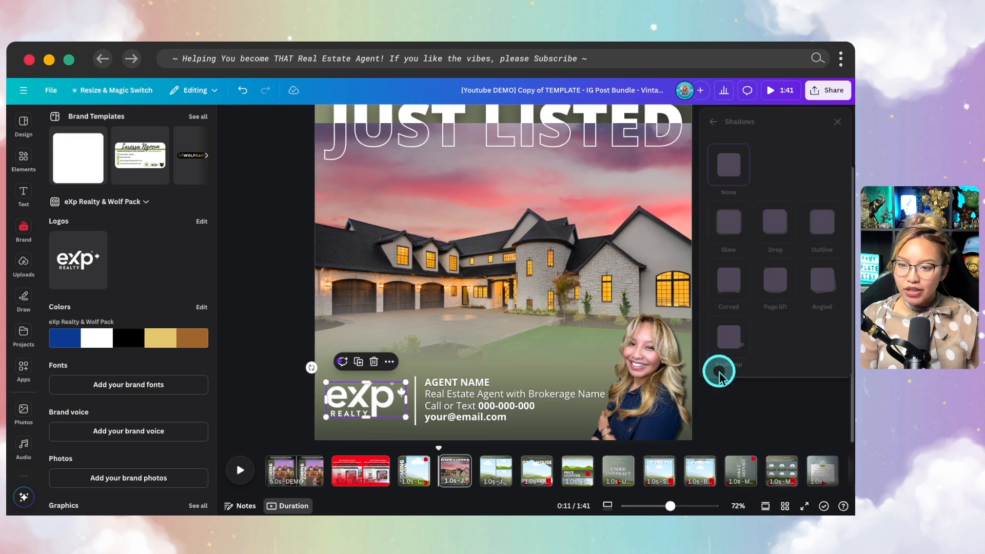
left_click(772, 236)
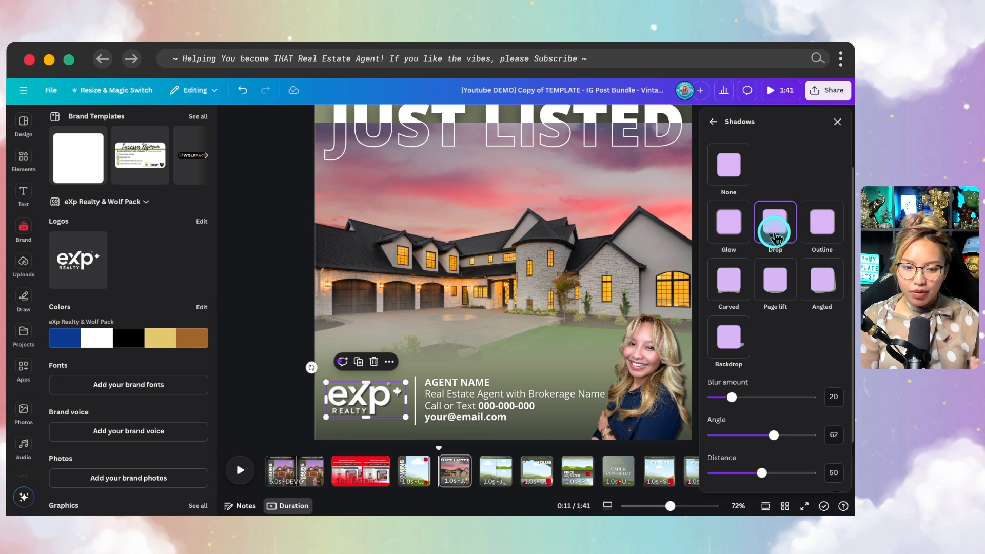
left_click_drag(789, 433, 752, 436)
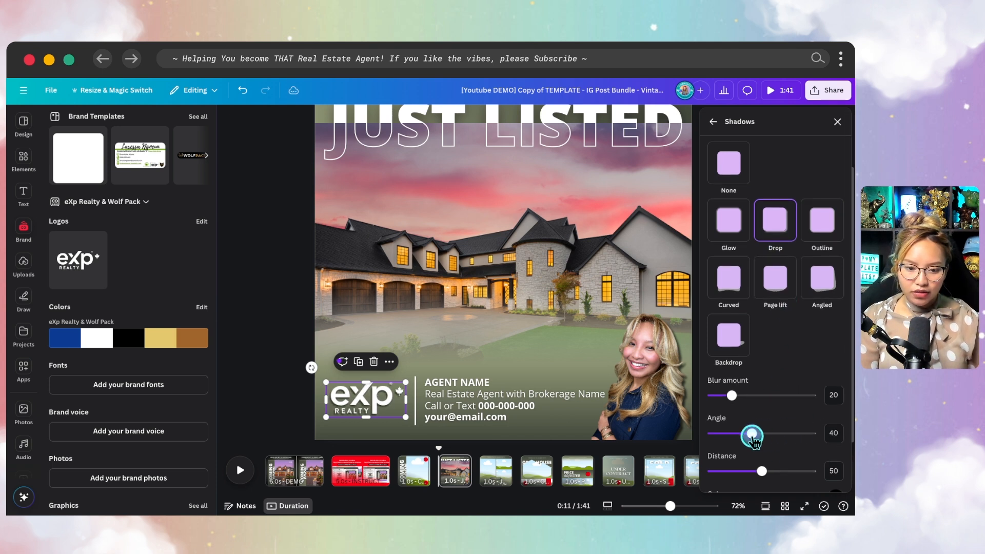
scroll(361, 401, "up", 8)
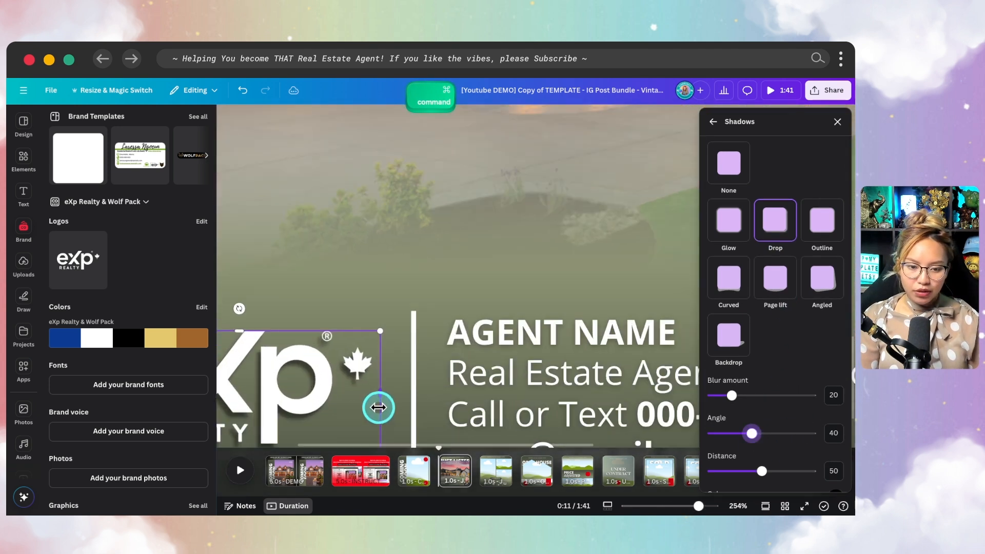
scroll(549, 391, "down", 3)
left_click_drag(751, 433, 771, 434)
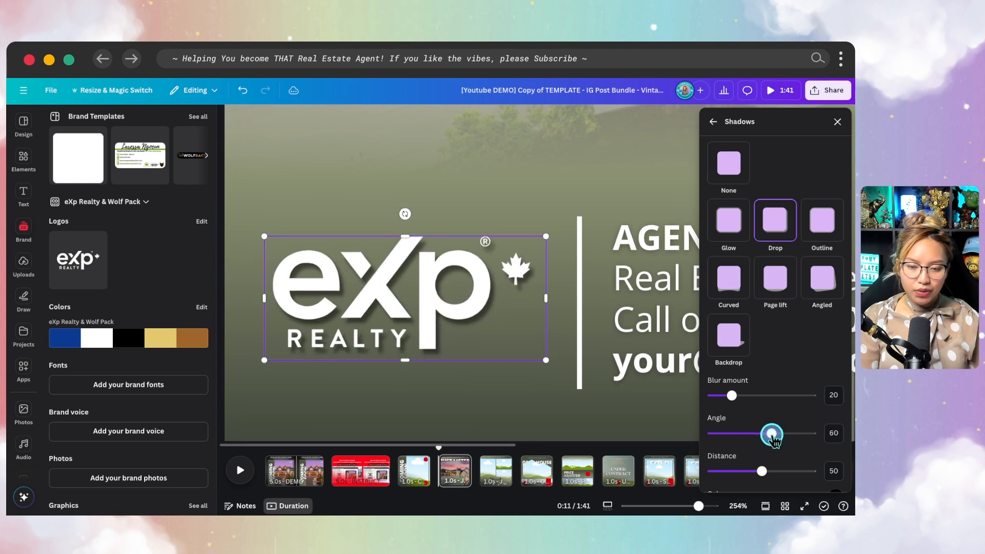
left_click(837, 123)
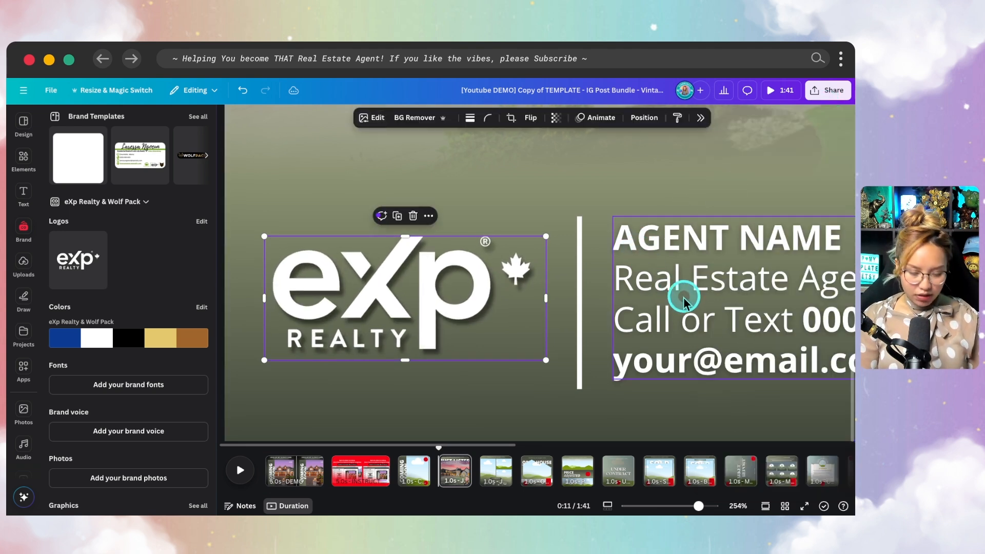
scroll(675, 288, "down", 8)
scroll(814, 314, "down", 4)
scroll(743, 266, "up", 2)
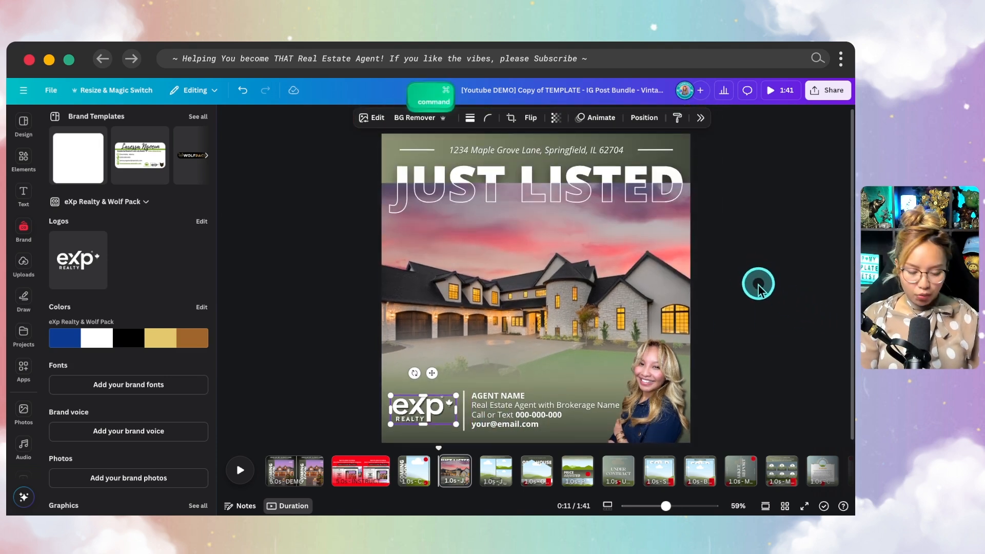
scroll(758, 288, "down", 1)
- Move page 5 ahead of the Just Listed page in the page strip and bring up page 6
left_click(646, 368)
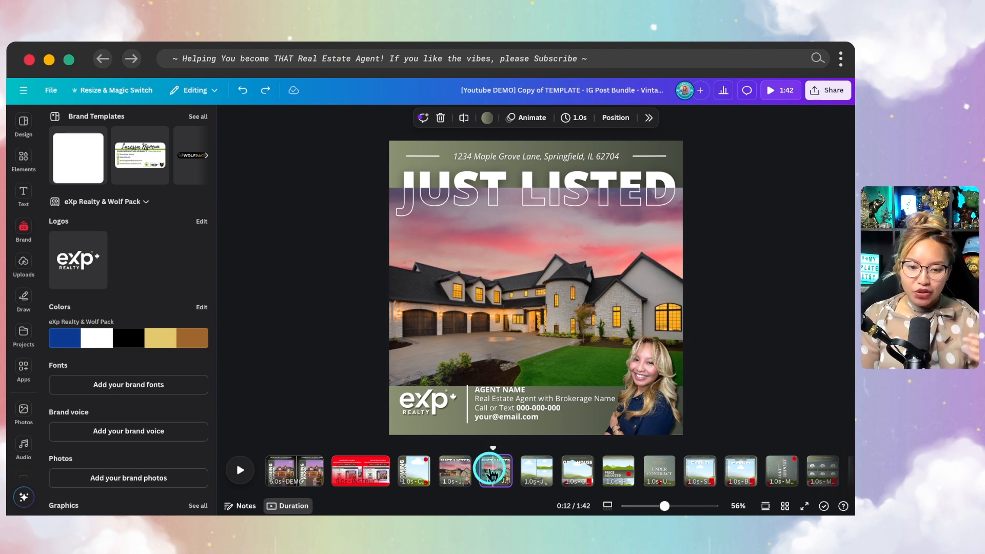
left_click_drag(492, 475, 452, 477)
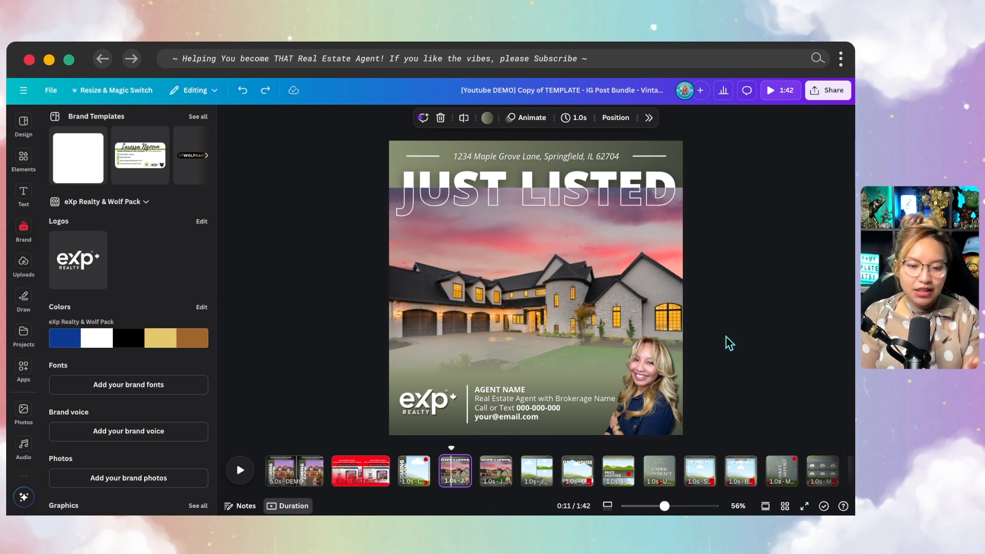
left_click(496, 477)
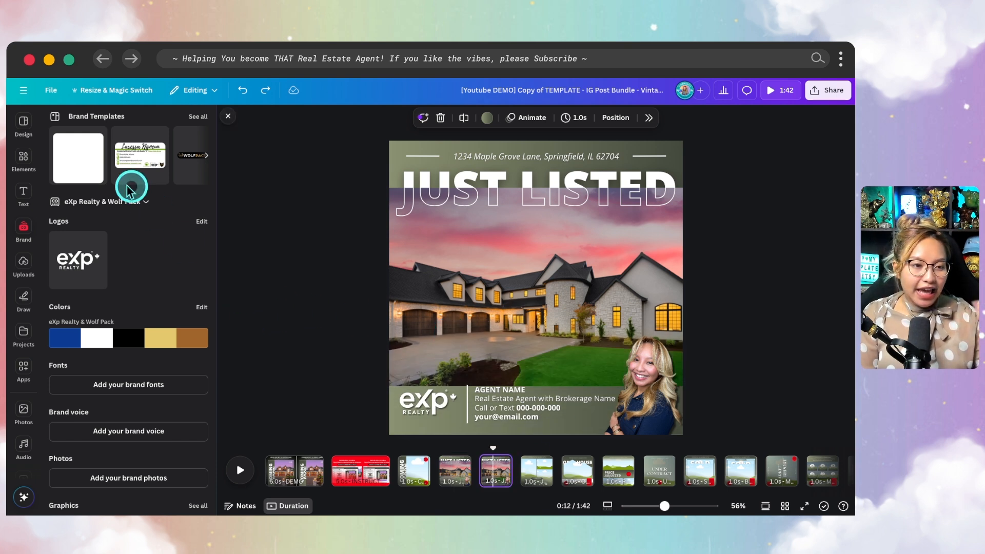
- Add a square from Elements and stretch it into a dark rectangle across the bottom strip
left_click(23, 163)
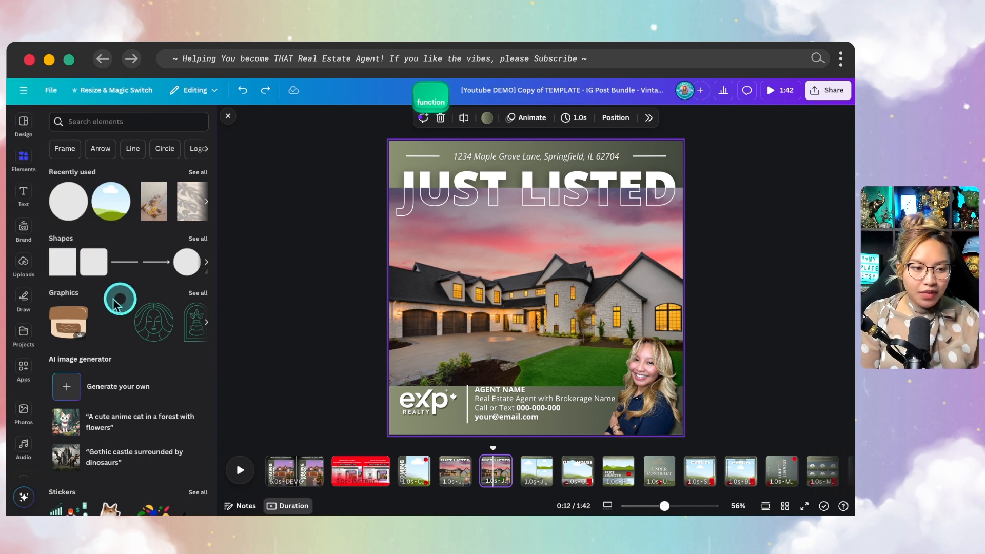
left_click(62, 271)
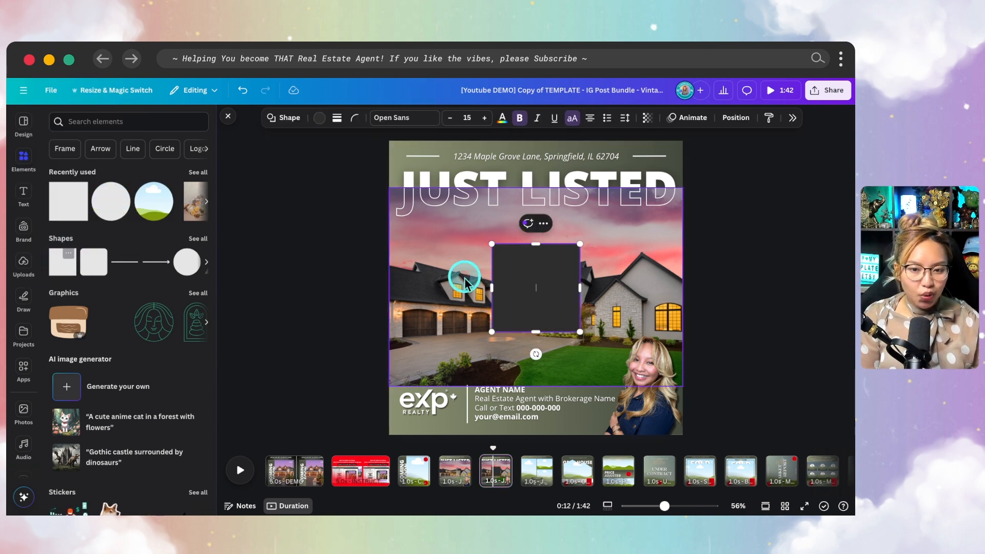
left_click_drag(532, 269, 686, 383)
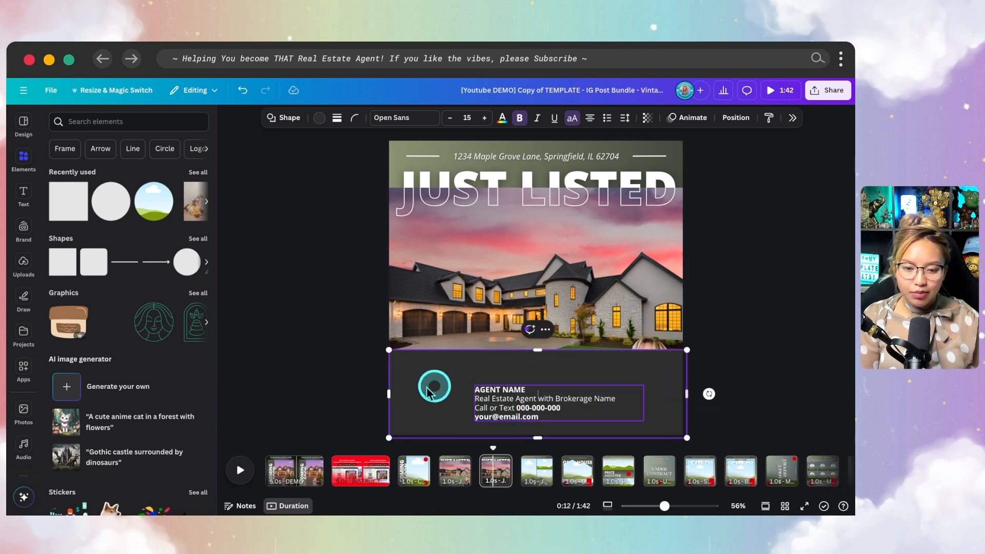
left_click_drag(388, 393, 384, 394)
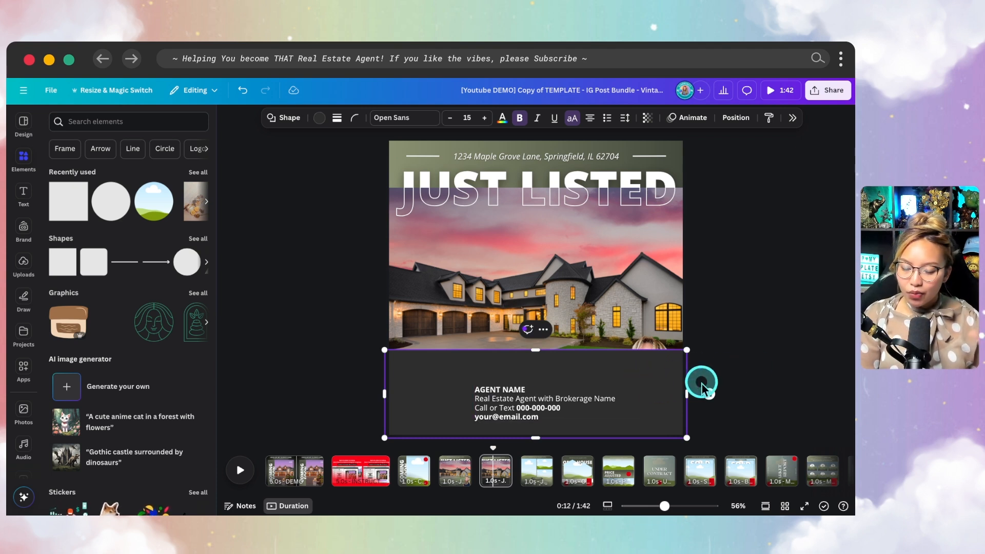
left_click_drag(535, 349, 535, 342)
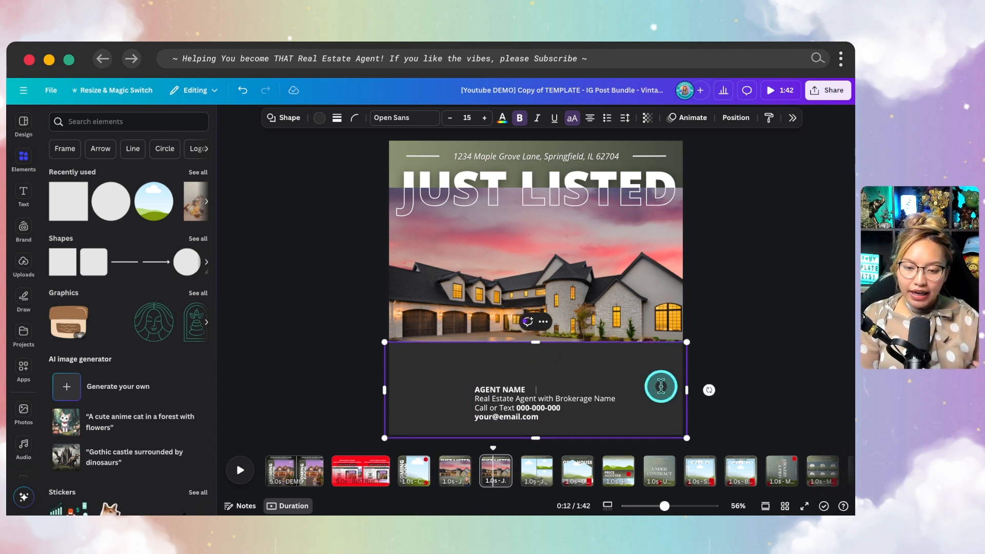
left_click(755, 359)
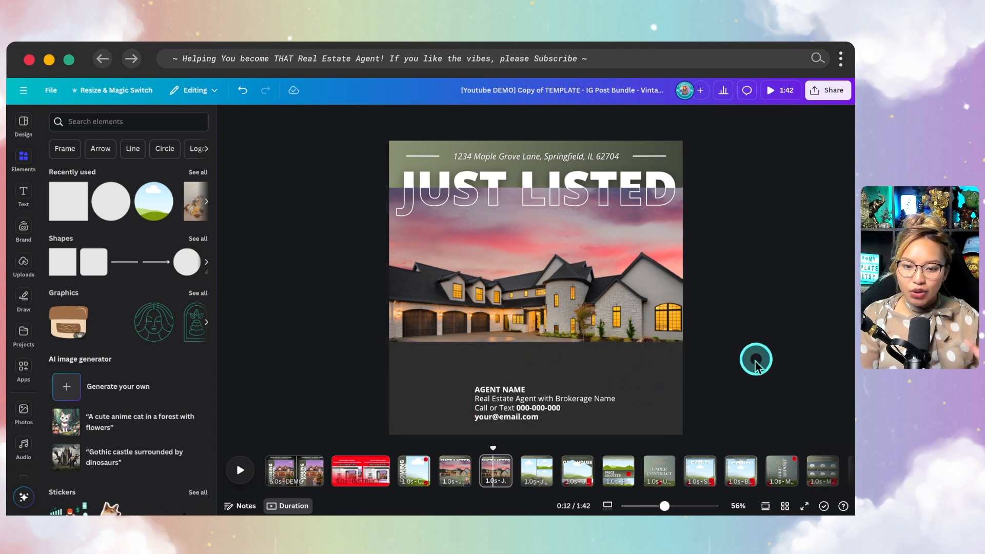
left_click(604, 374)
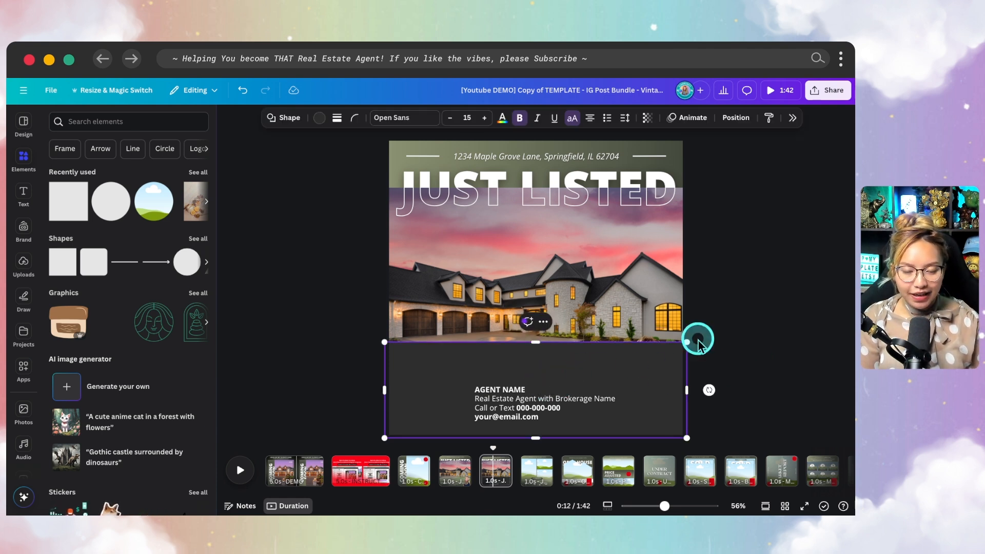
left_click(767, 340)
left_click(663, 366)
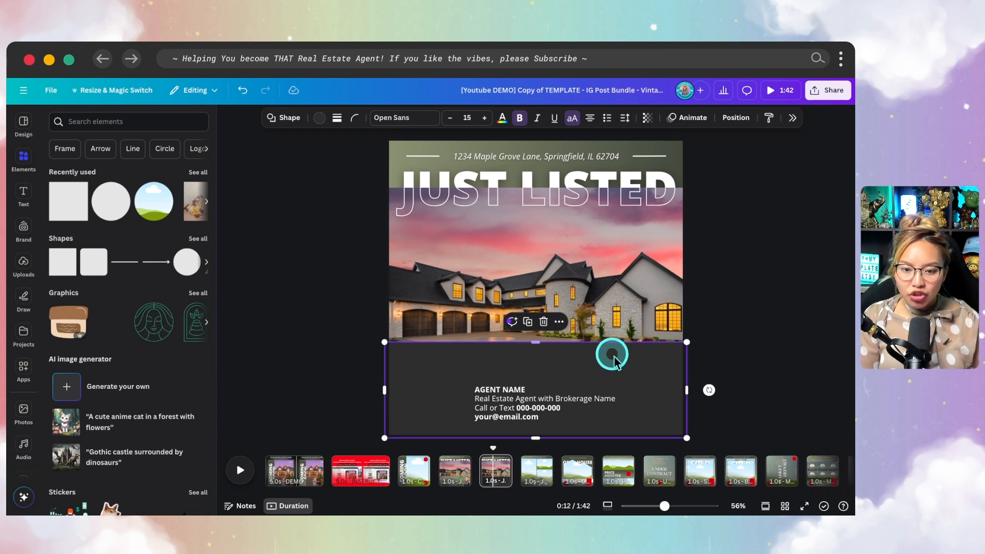
- Switch the rectangle's fill to a gradient and eyedrop two colours from the house photo
left_click(321, 123)
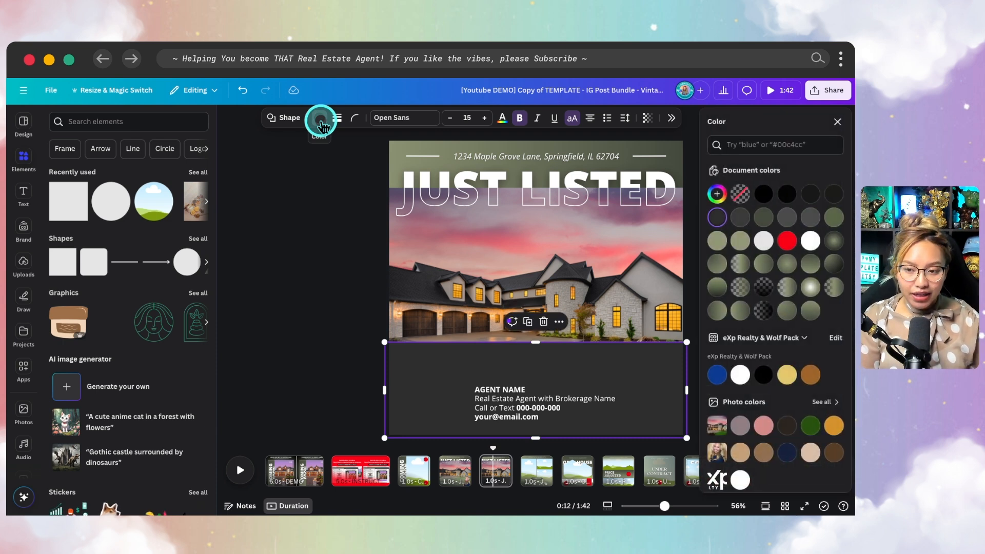
left_click(717, 194)
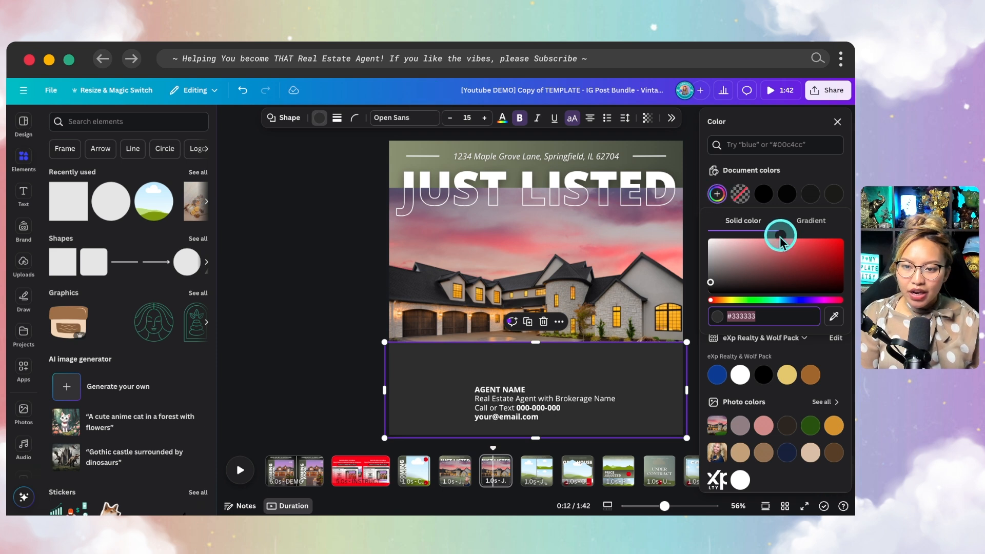
left_click(811, 221)
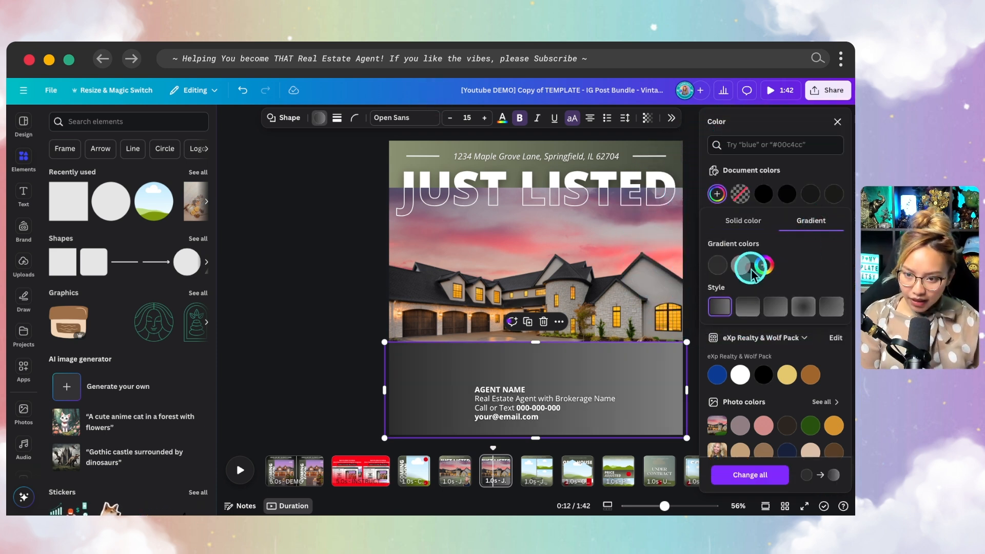
left_click(717, 266)
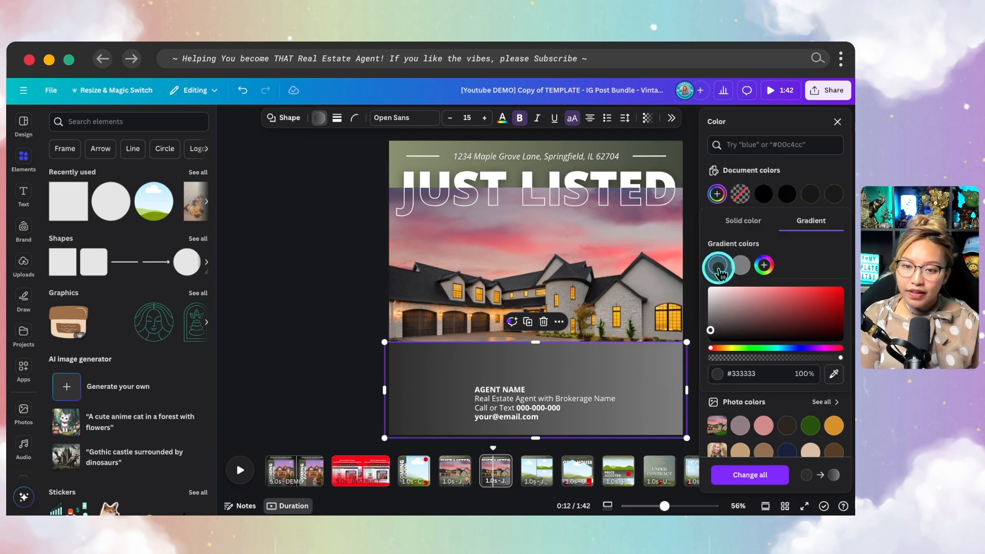
left_click(834, 375)
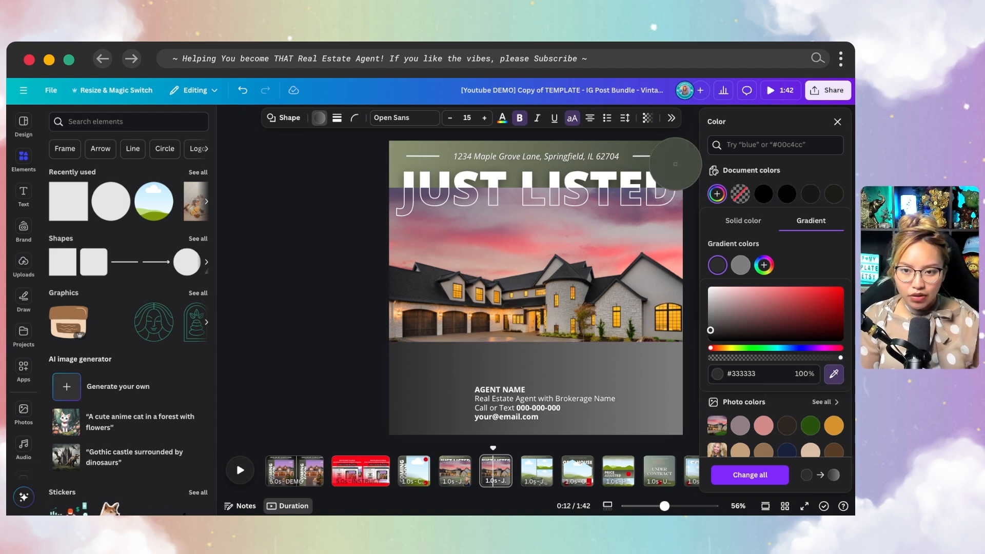
left_click(676, 149)
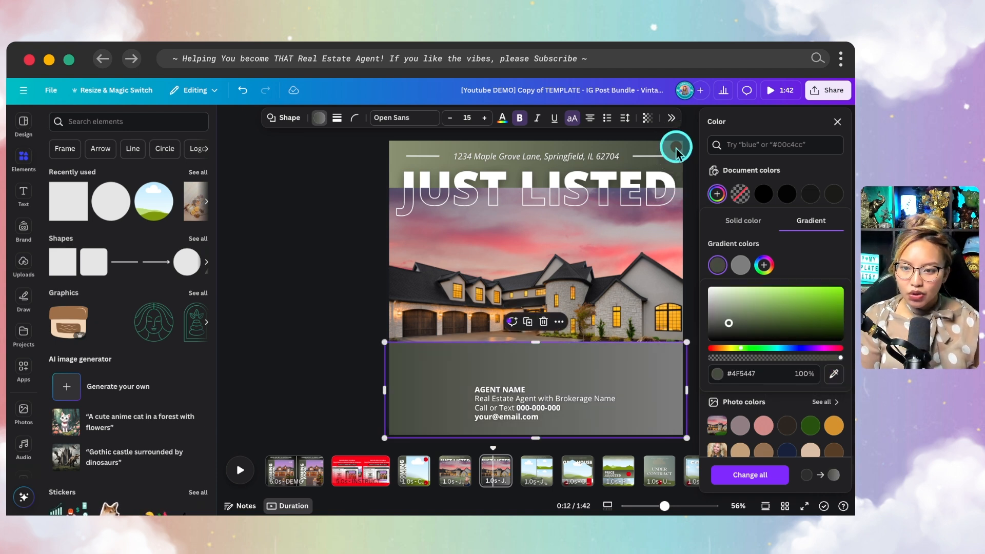
left_click(740, 265)
left_click(830, 379)
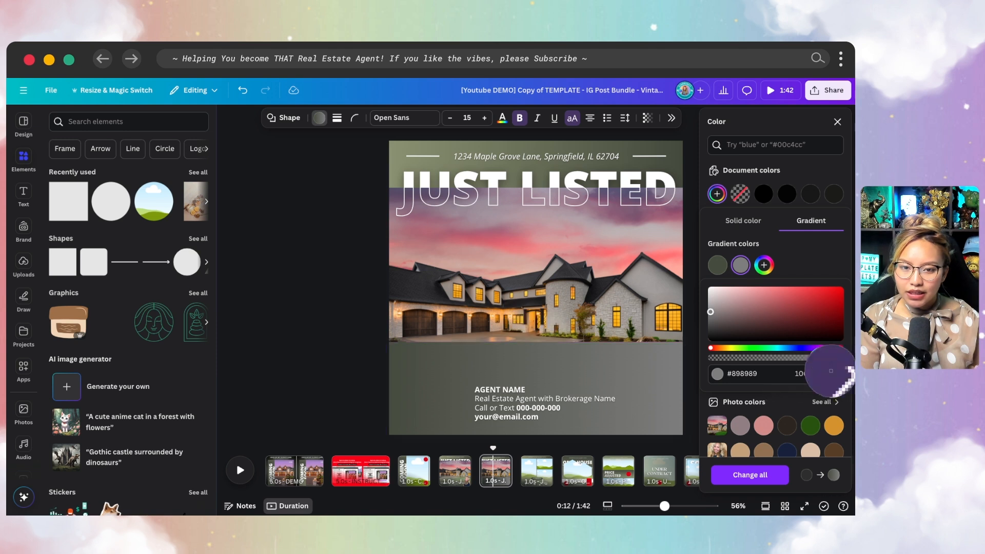
left_click(401, 156)
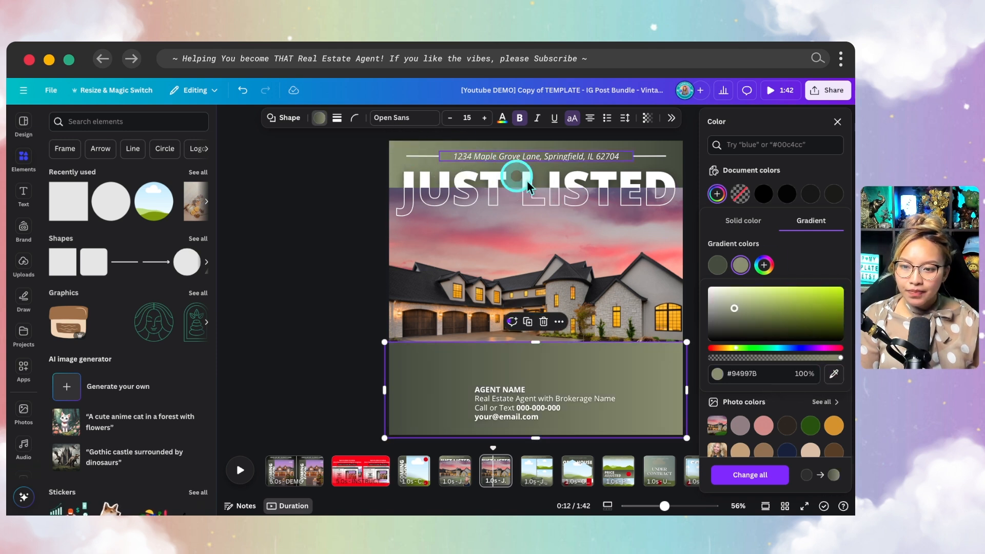
- Add a third gradient stop, make the gradient vertical, and fade the top colour to 30% opacity
left_click(764, 266)
left_click(733, 266)
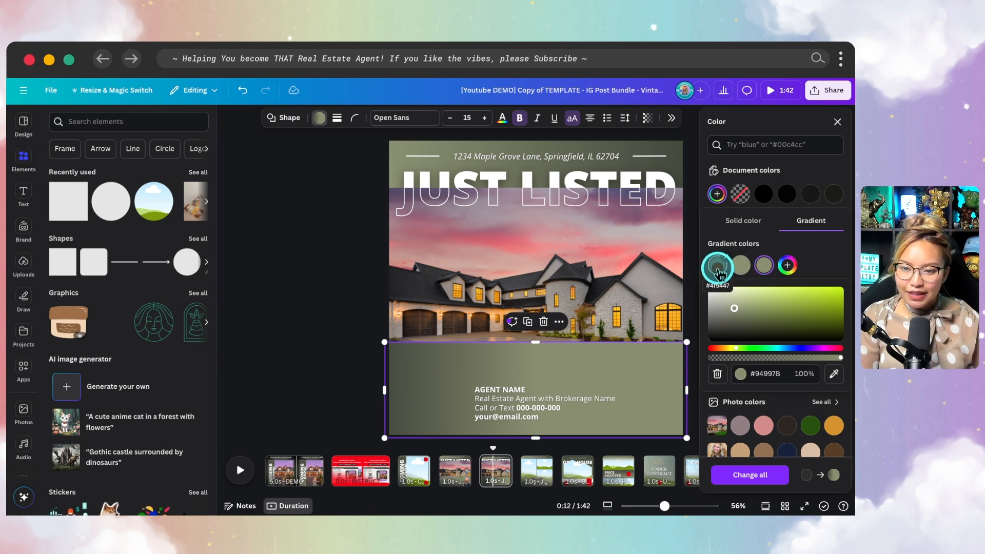
left_click_drag(717, 266, 775, 272)
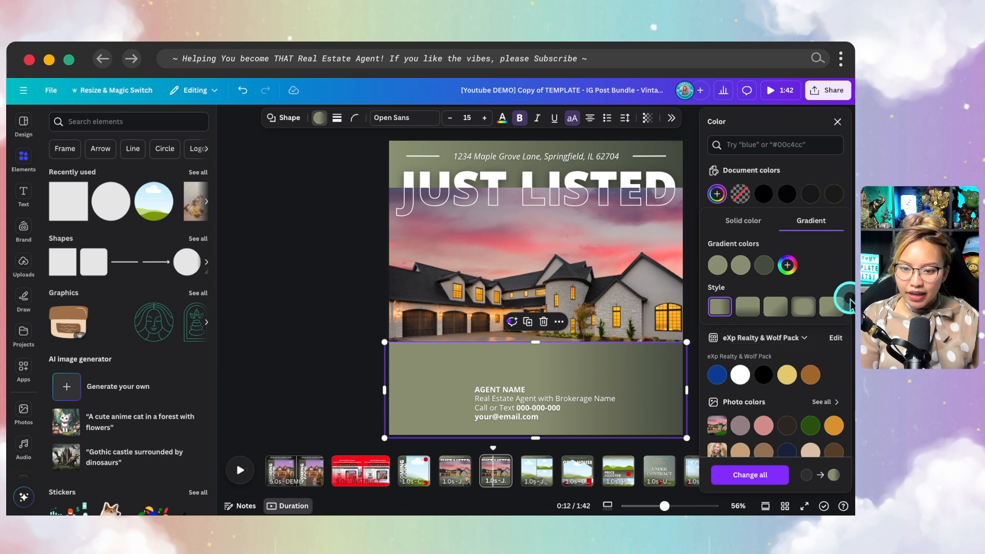
left_click(747, 308)
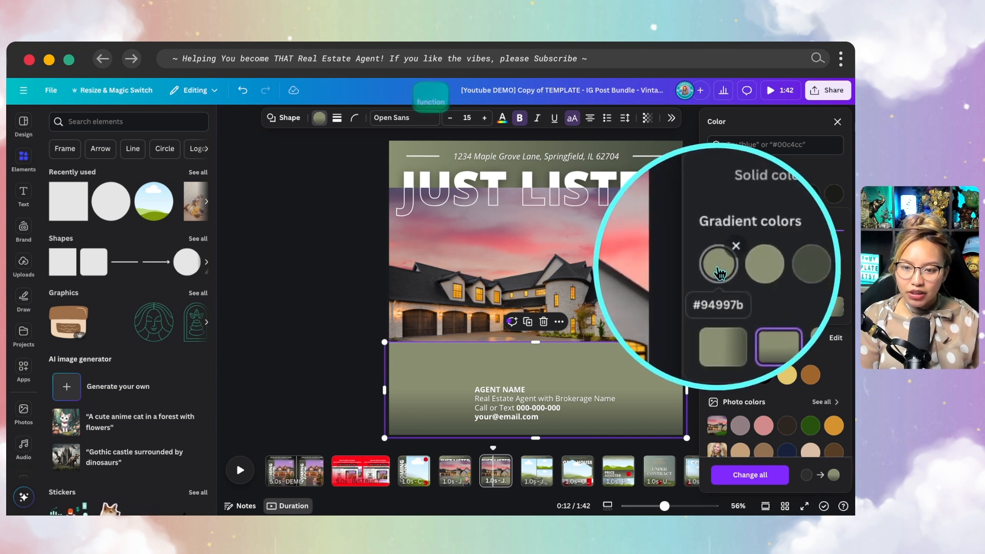
left_click(718, 266)
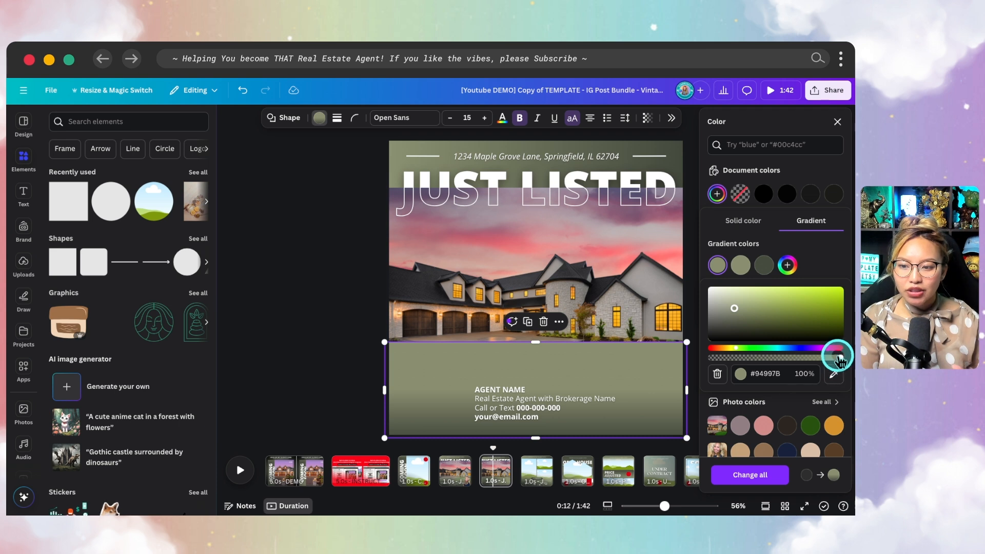
left_click_drag(832, 361, 767, 360)
left_click_drag(752, 358, 748, 358)
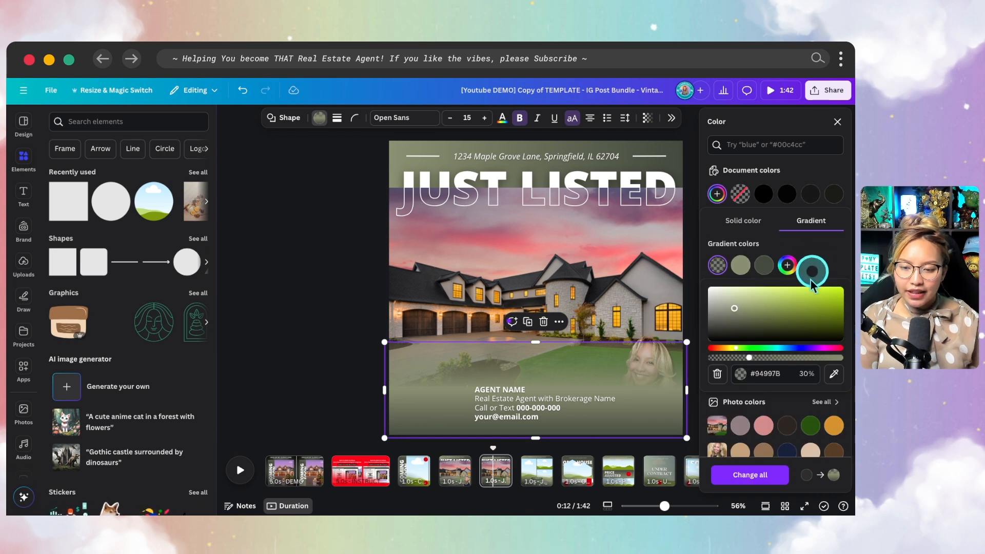
left_click(740, 265)
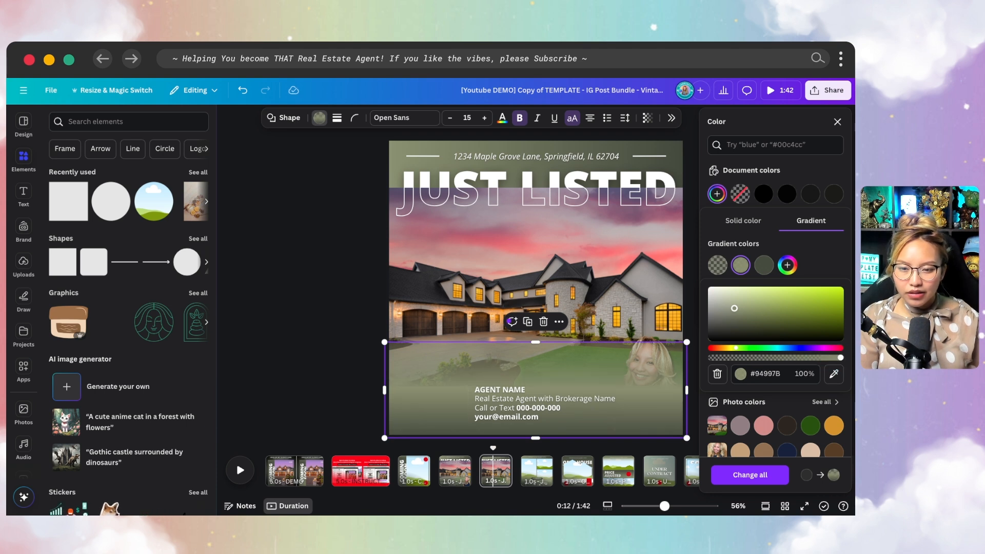
left_click(832, 263)
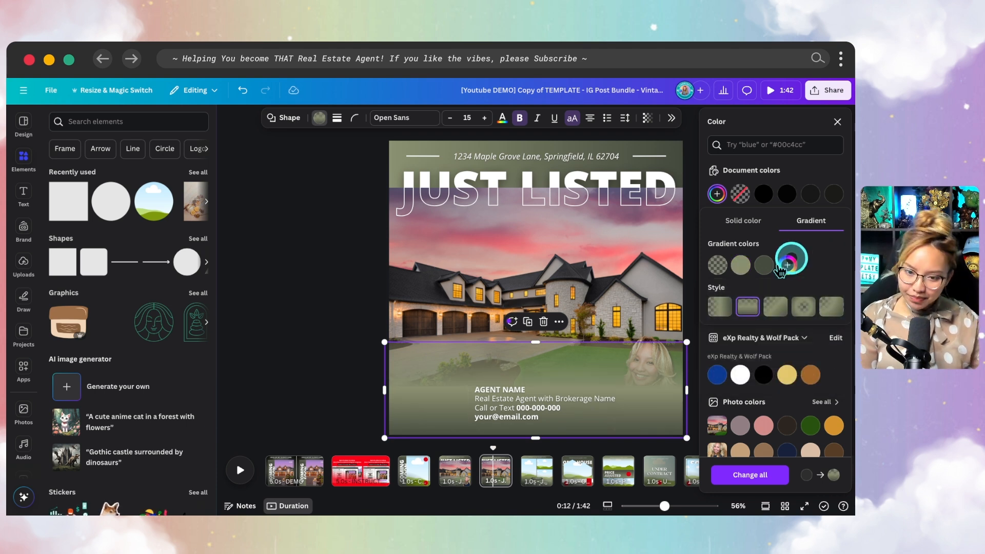
left_click(837, 121)
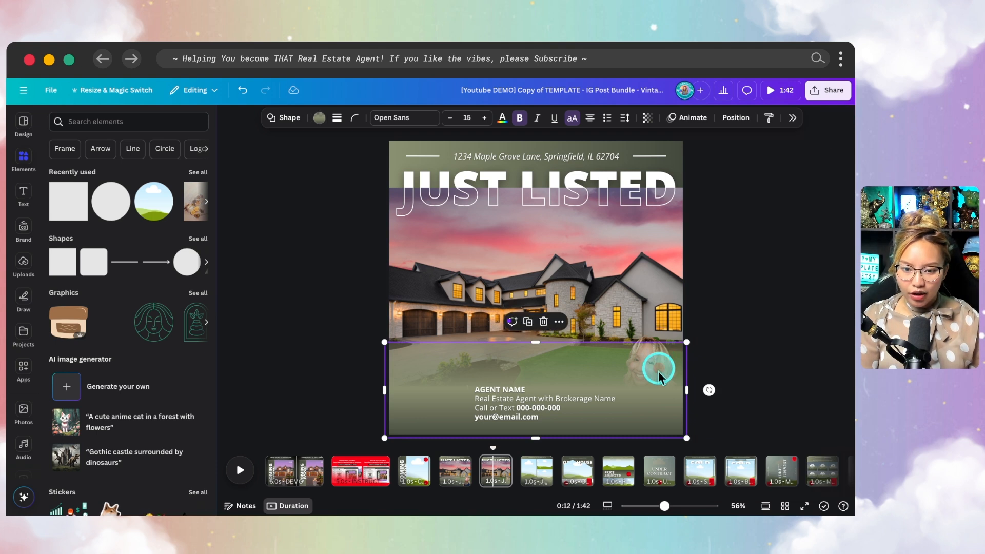
- In Layers, raise the eXp logo, agent photo and divider line above the gradient box, stretching the box taller
left_click(735, 119)
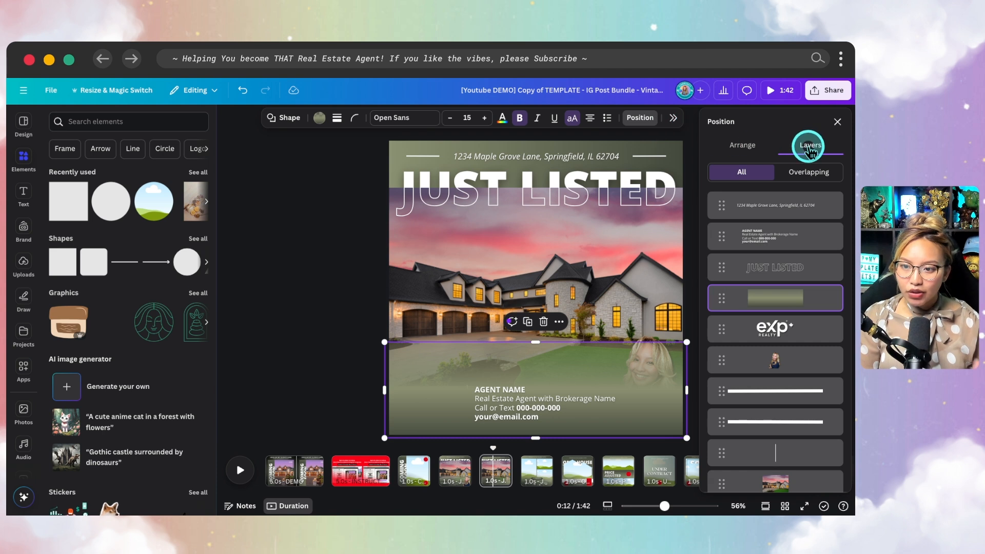
scroll(787, 307, "down", 1)
left_click_drag(777, 278, 804, 239)
scroll(809, 311, "up", 1)
scroll(809, 308, "up", 1)
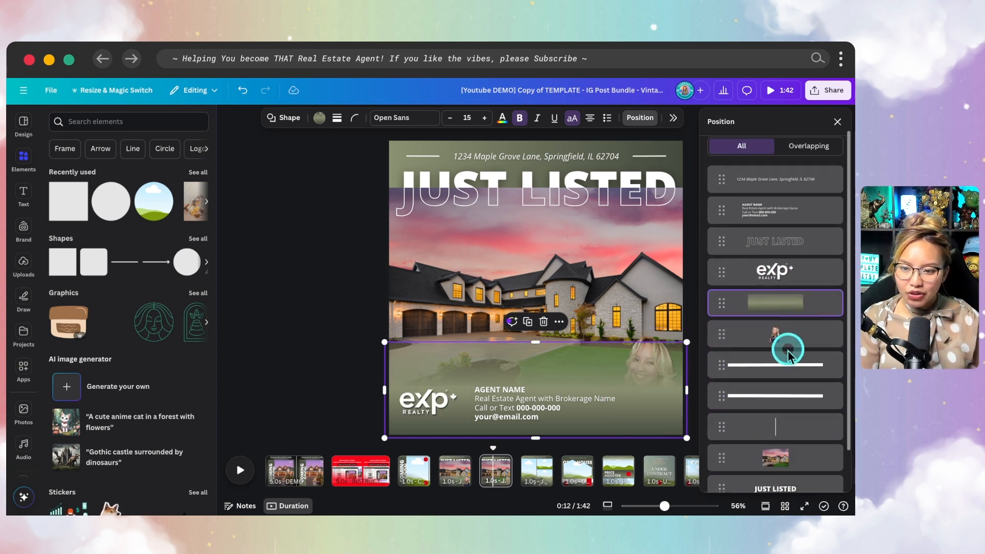
left_click_drag(785, 336, 784, 299)
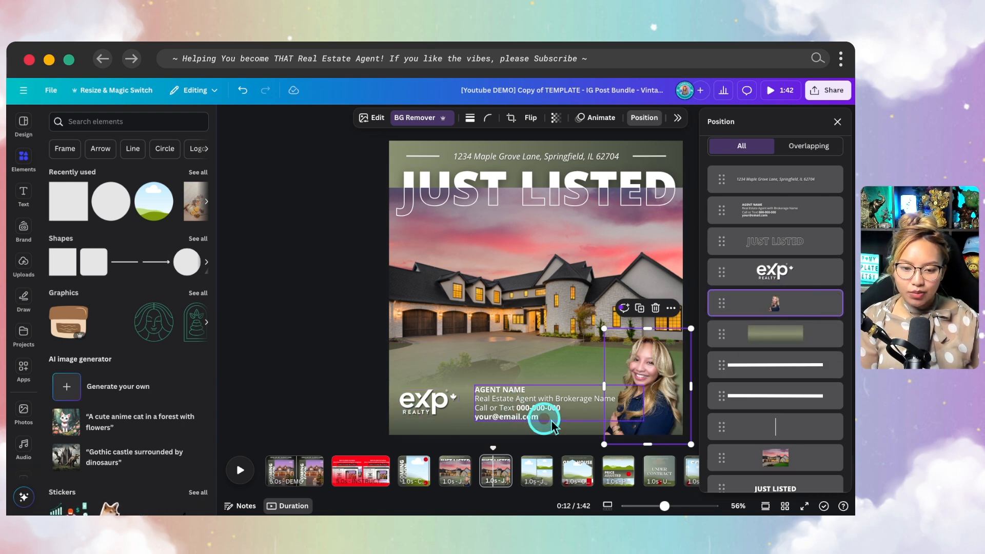
left_click(541, 369)
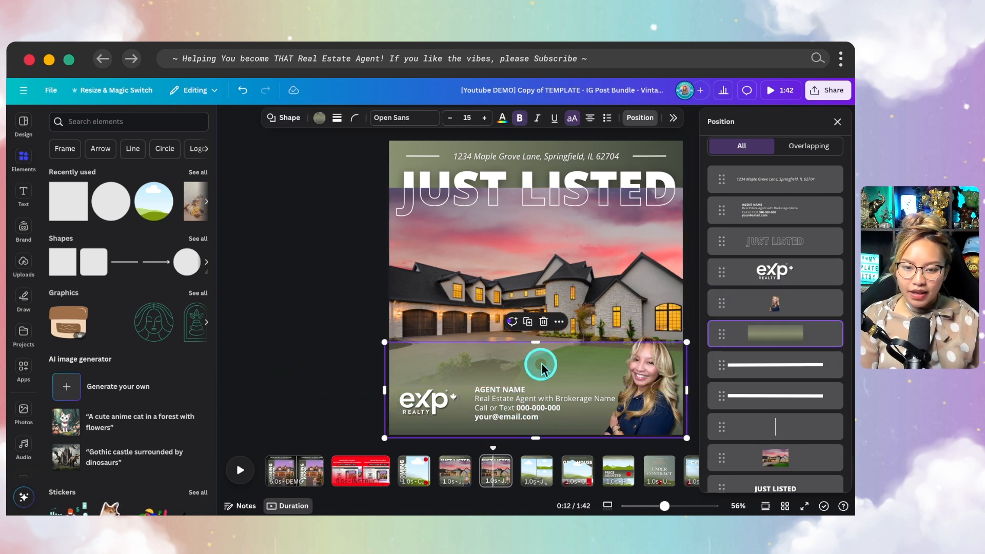
mouse_move(536, 343)
left_mouse_down()
mouse_move(536, 325)
mouse_move(539, 355)
mouse_move(540, 343)
left_mouse_up()
left_click_drag(766, 424, 771, 319)
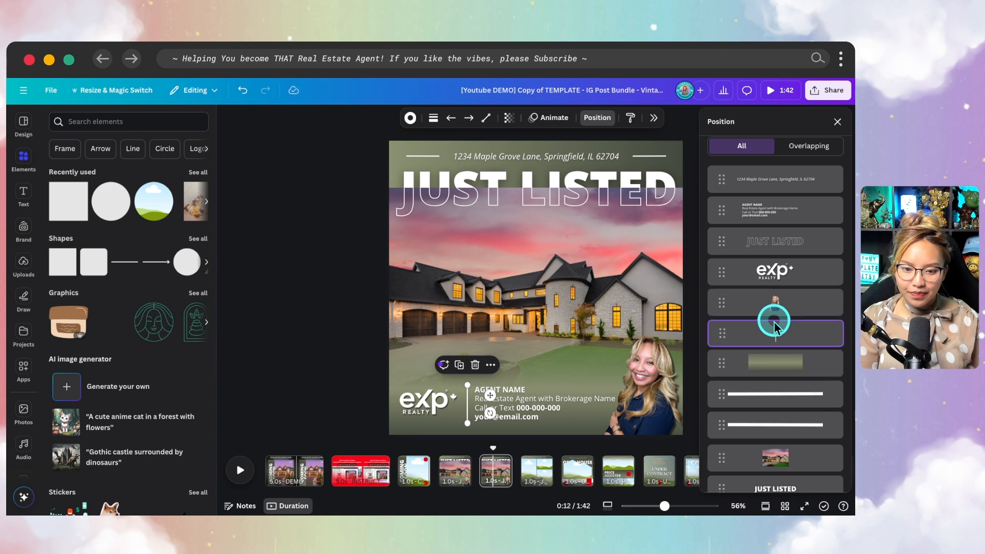
- Extend the house photo's bottom edge down behind the agent details area
left_click(305, 349)
left_click(415, 286)
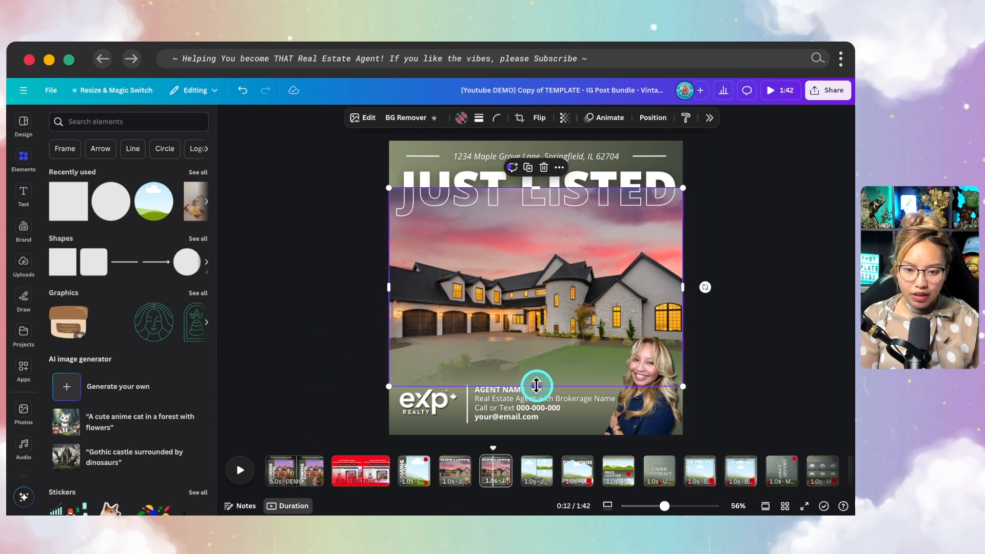
left_click_drag(537, 389, 535, 396)
left_click(755, 386)
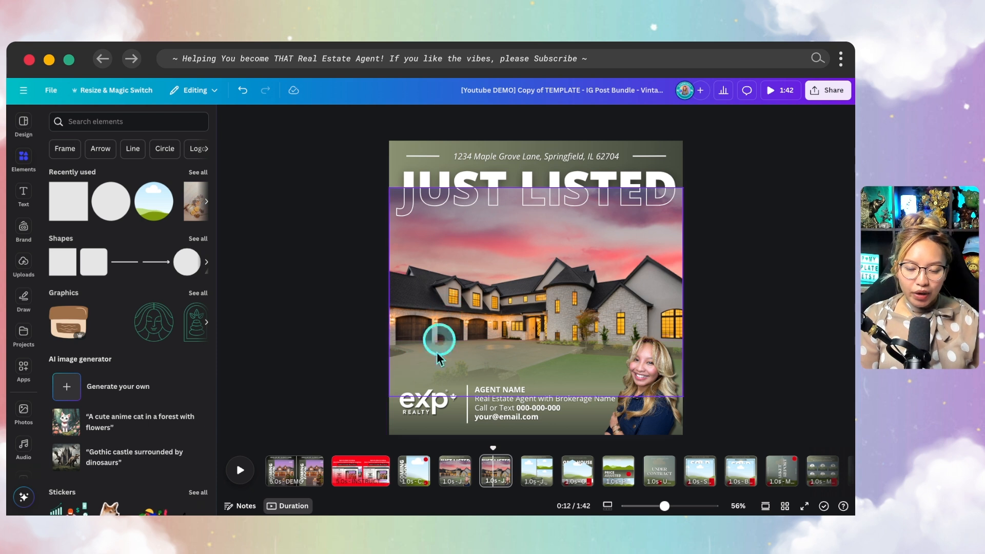
- Delete the translucent shape behind the agent details, then undo to restore it
key("fn")
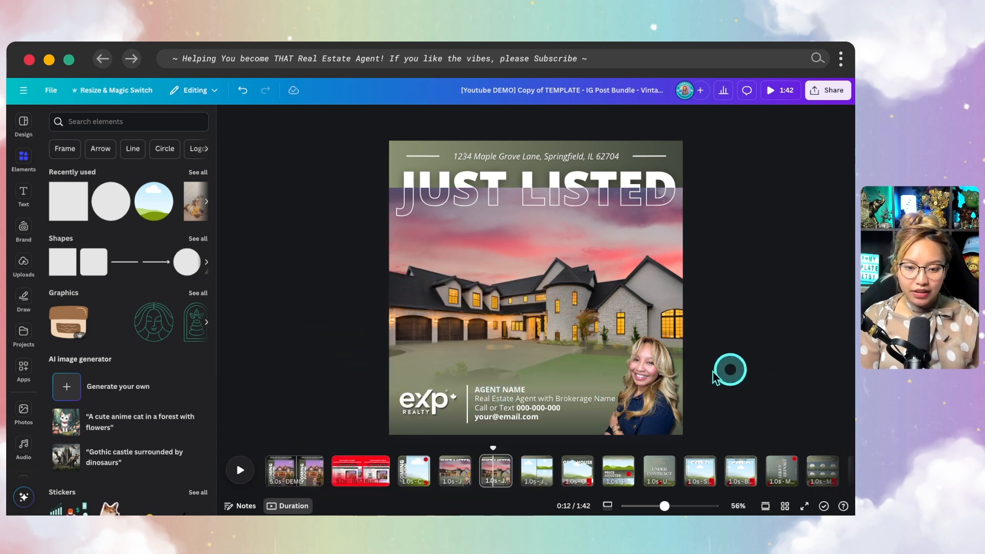
left_click(510, 368)
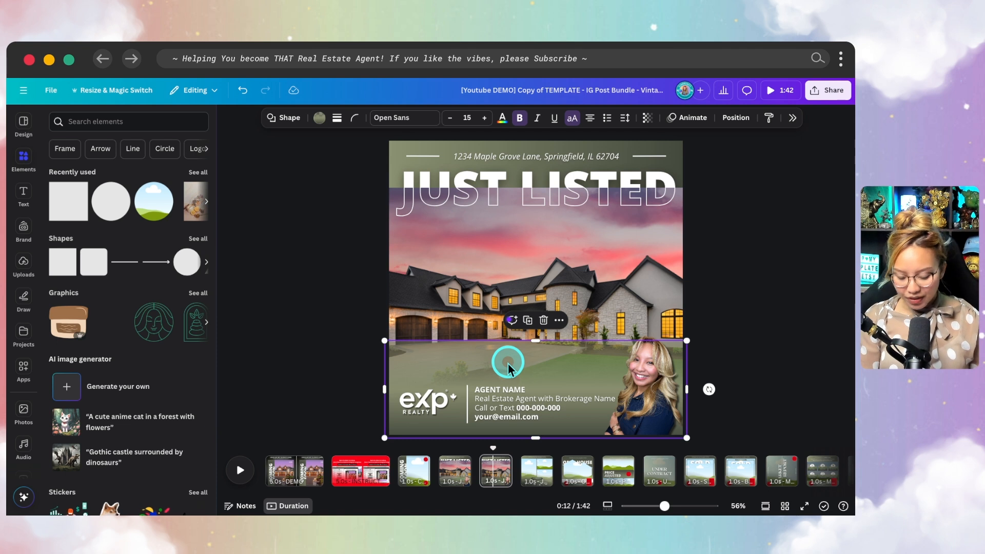
key("BackSpace")
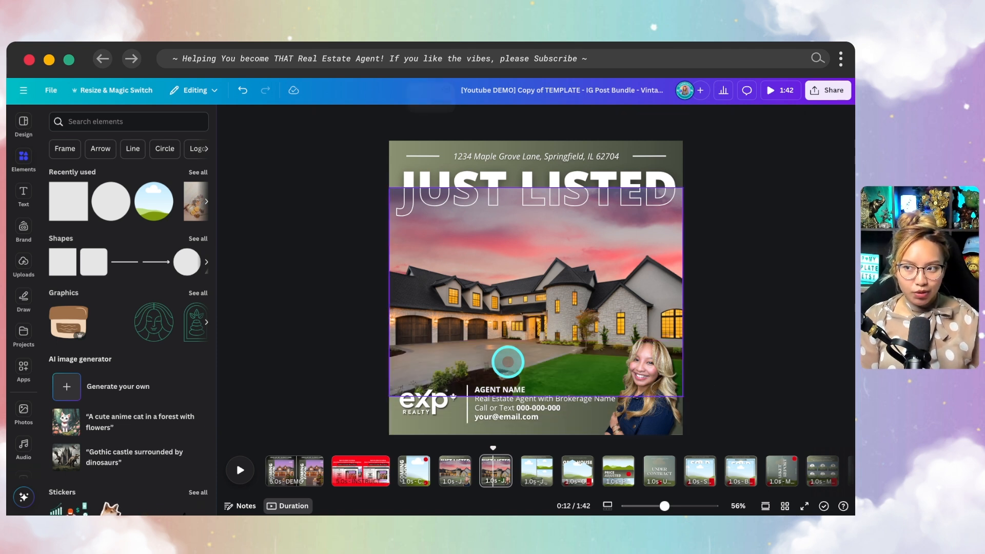
key("super+z")
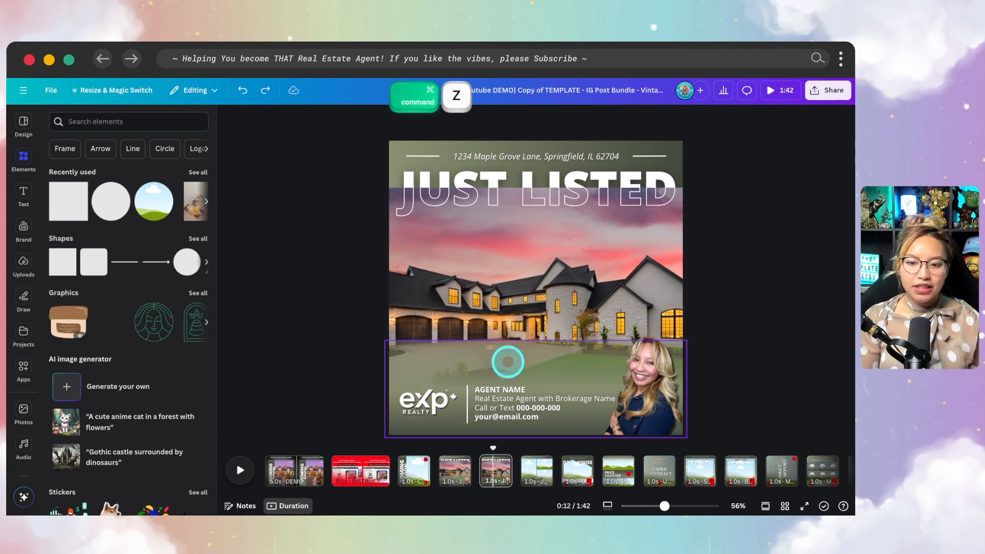
left_click(760, 362)
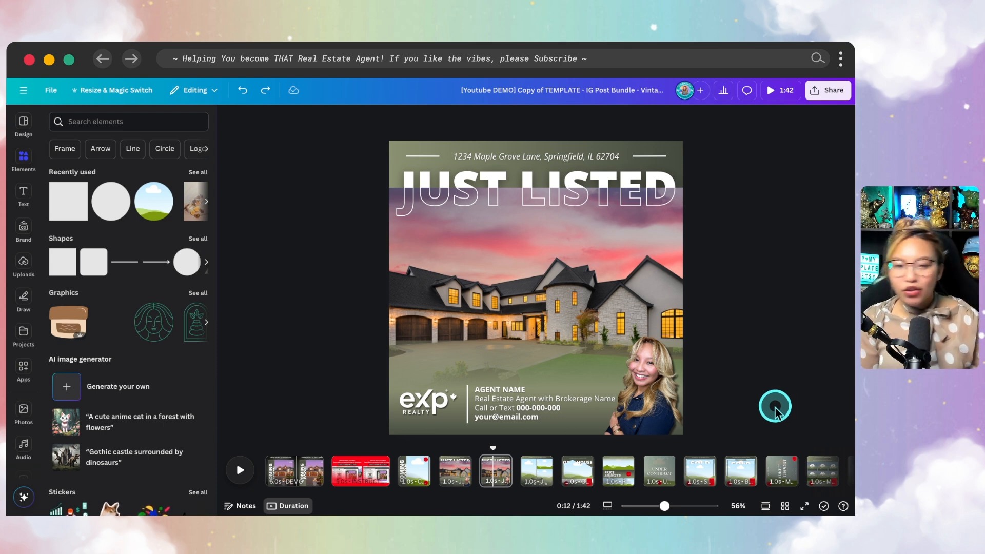
left_click(458, 424)
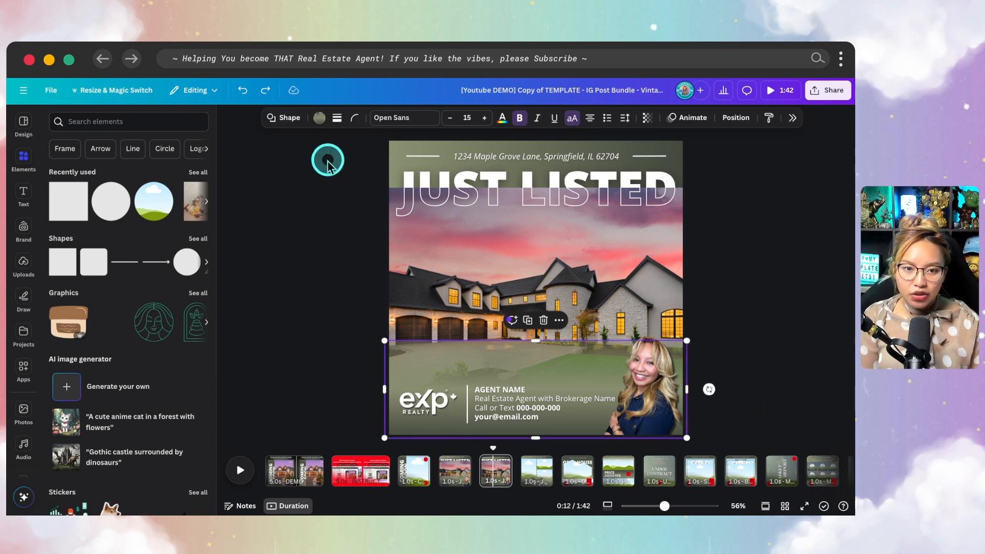
- Duplicate the post page and darken the bottom gradient colour of its agent bar to black
left_click(496, 471)
key("super+d")
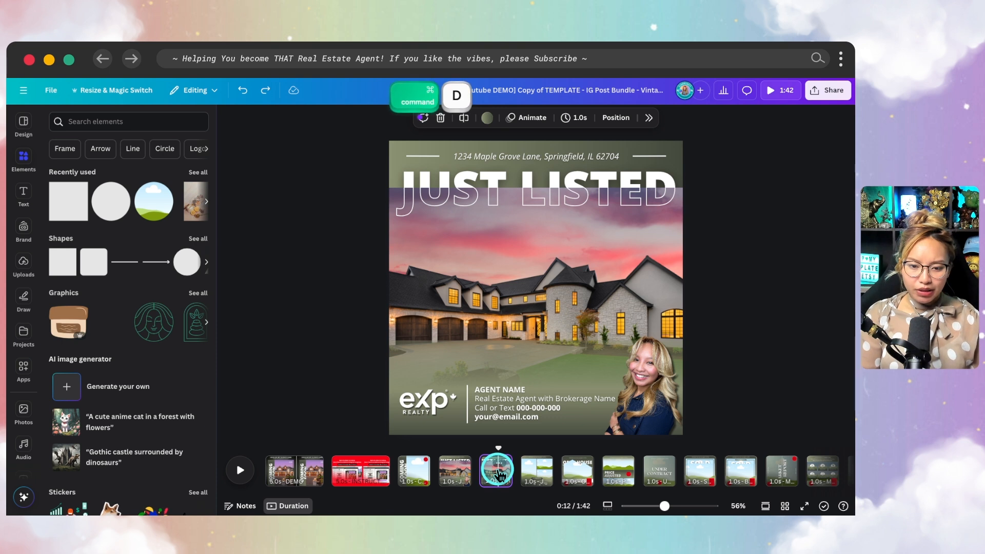
left_click(448, 370)
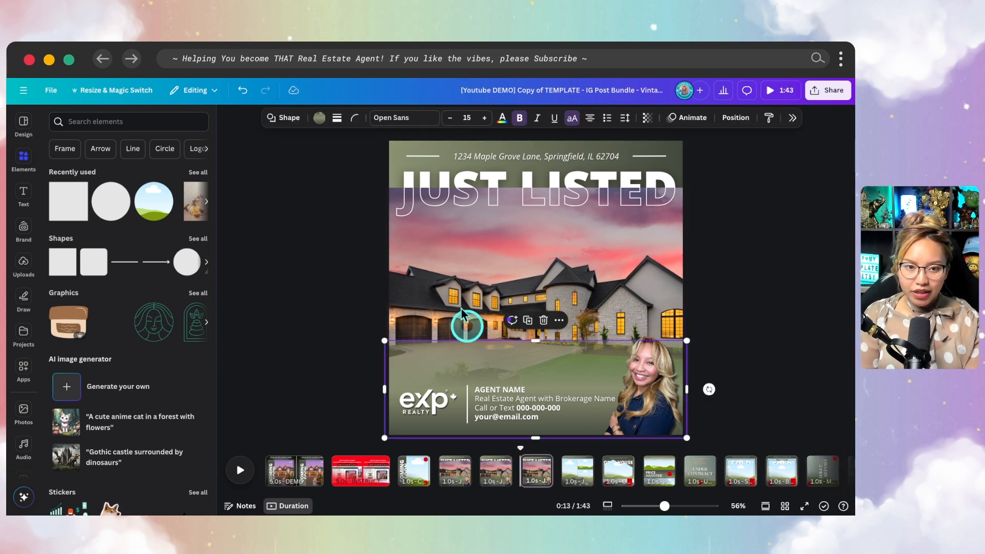
left_click(319, 119)
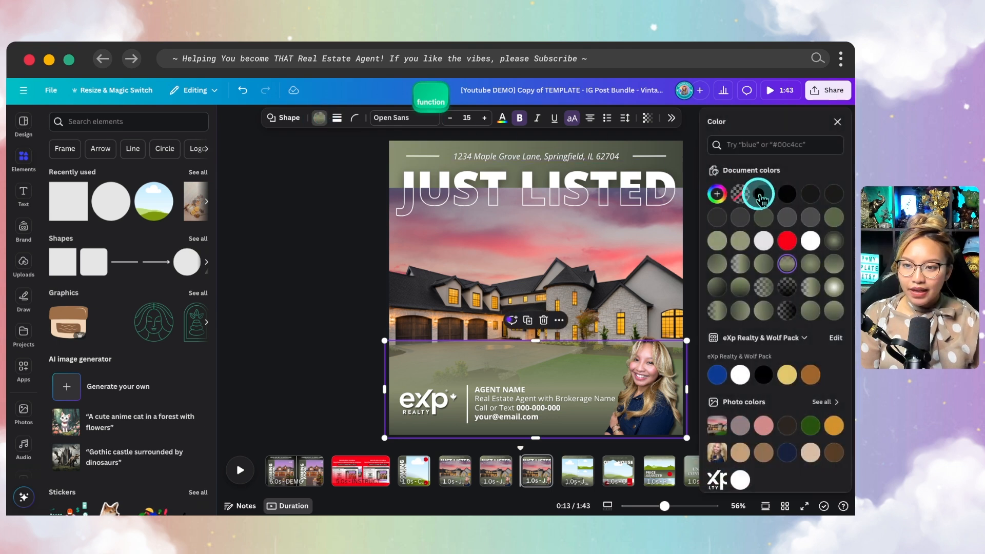
key("ctrl")
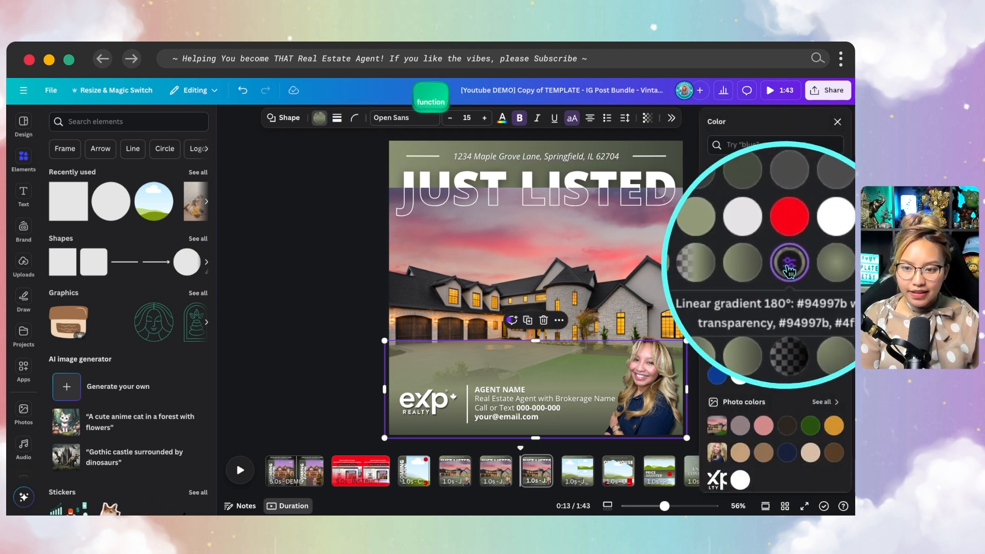
left_click(787, 264)
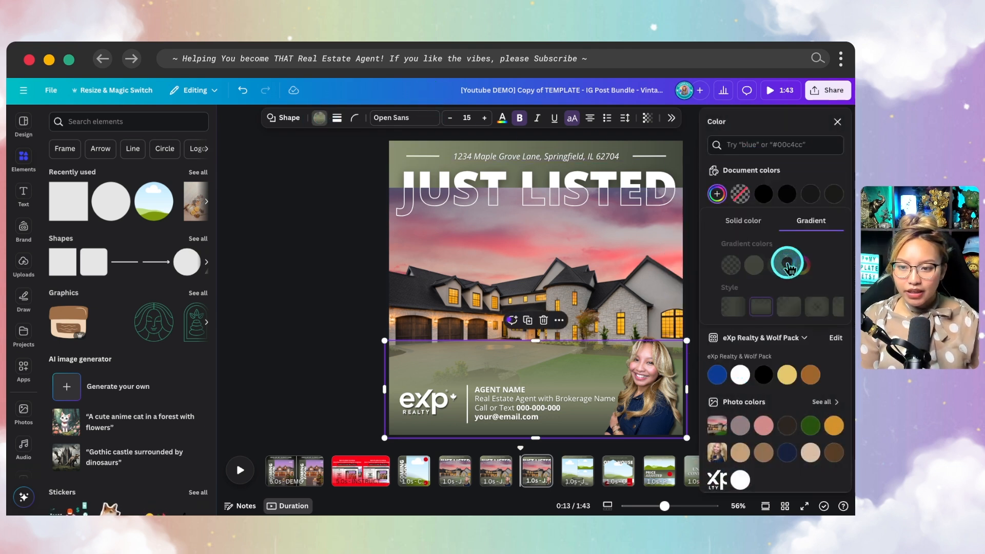
left_click(763, 264)
left_click_drag(729, 328, 687, 367)
left_click(740, 265)
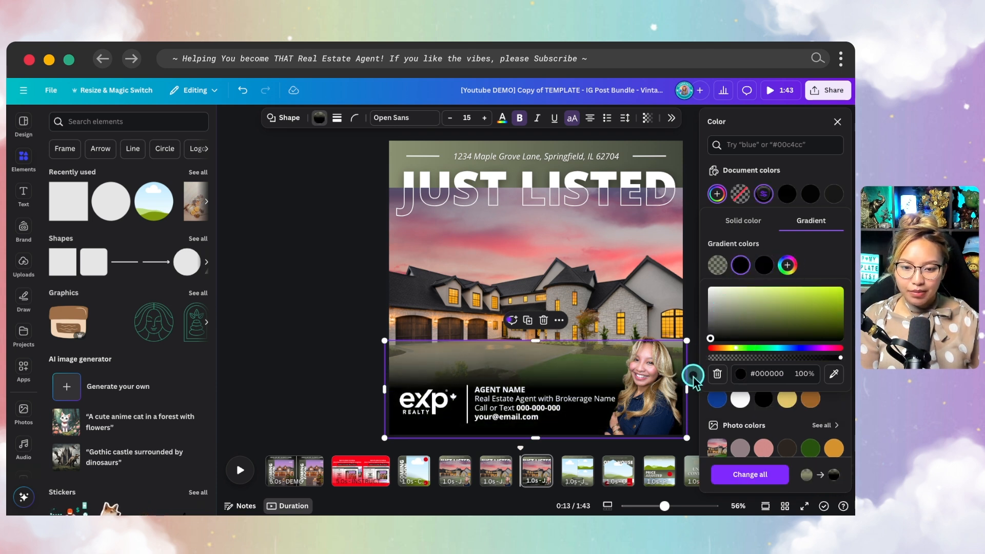
left_click(692, 374)
left_click(754, 302)
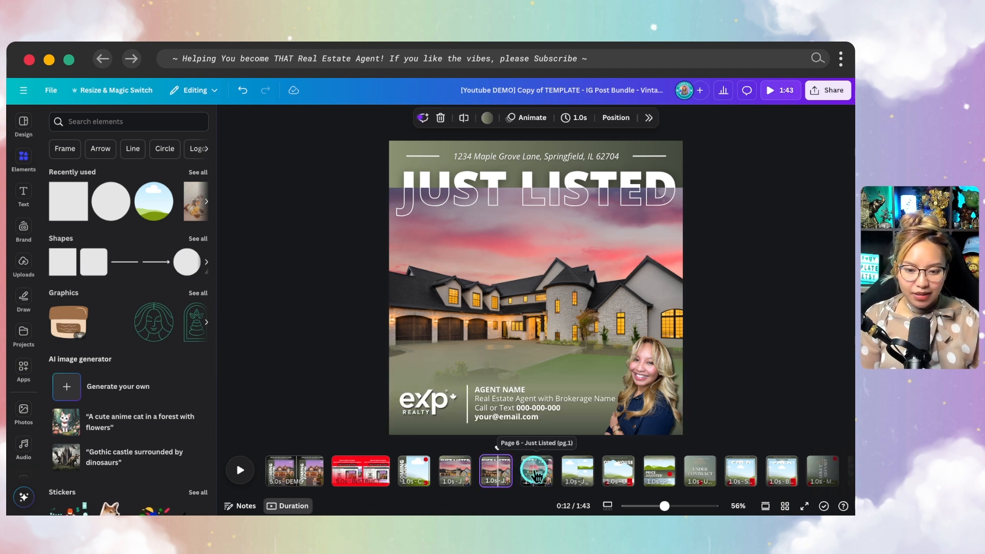
- Give the Just Listed agent bar a linear gradient fading from clear at top to black at bottom
left_click(520, 365)
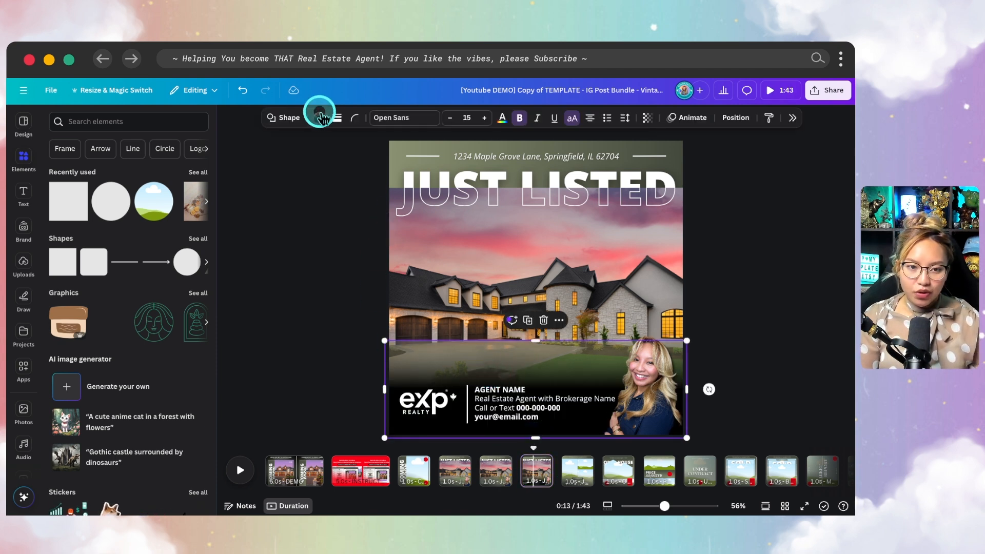
left_click(318, 123)
left_click(809, 261)
left_click(809, 263)
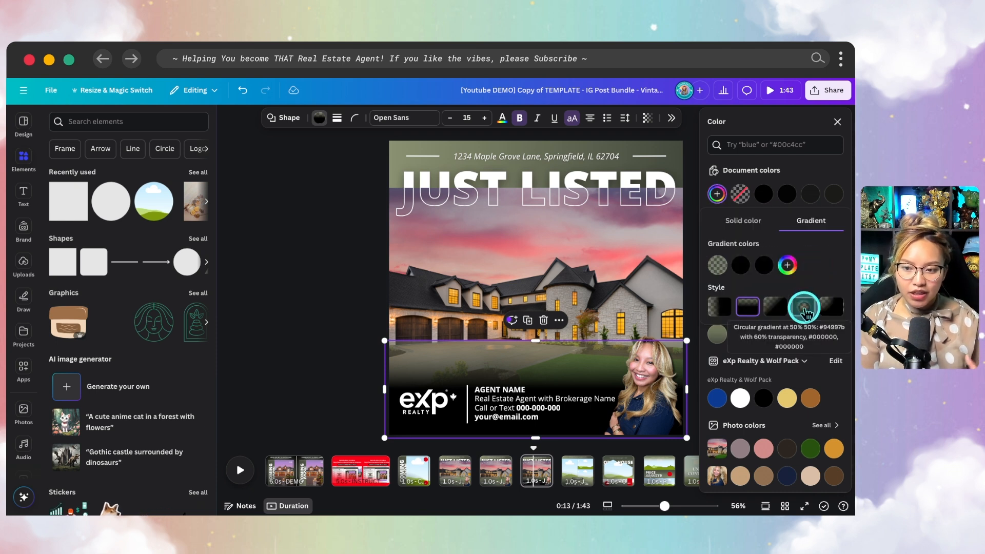
left_click(804, 308)
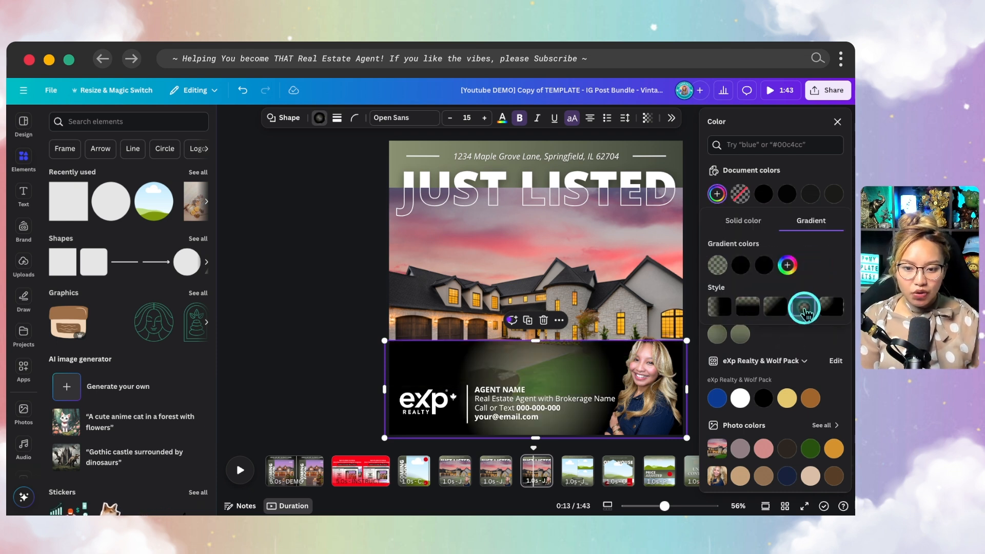
left_click(779, 308)
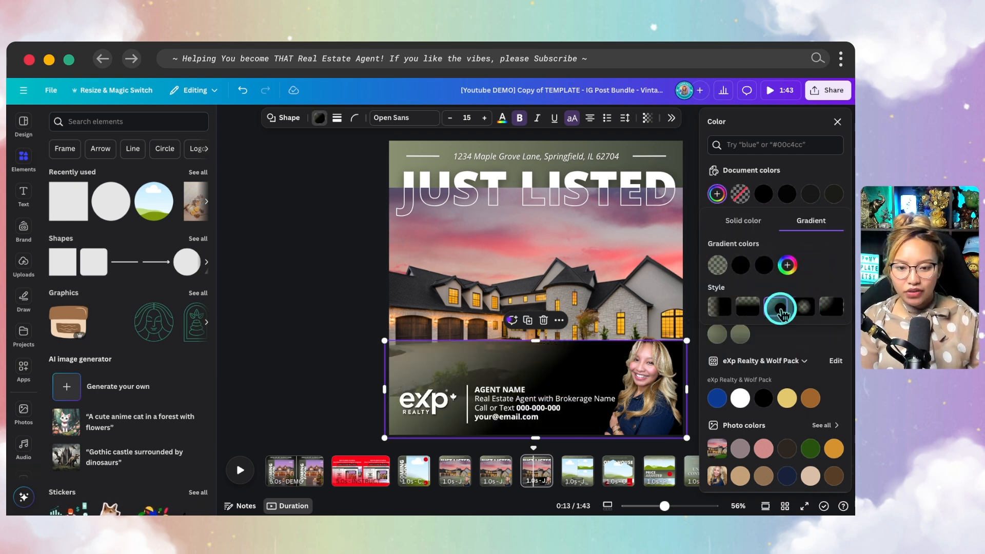
left_click(723, 308)
left_click(750, 308)
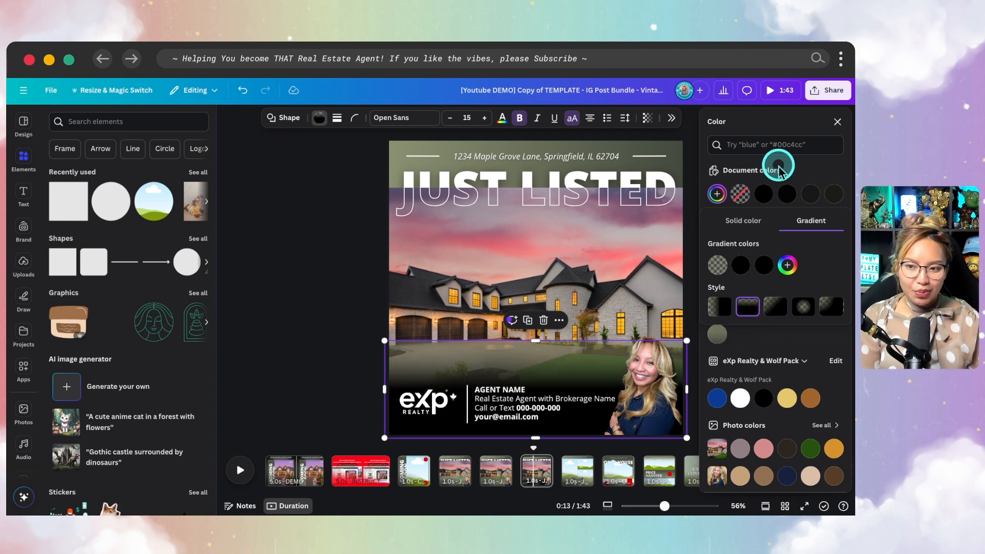
left_click(835, 124)
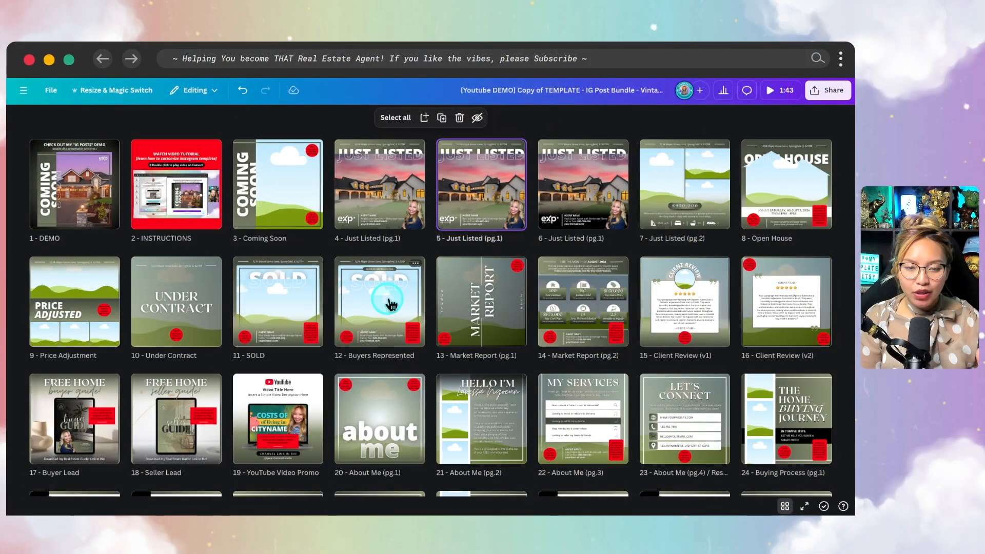
- Open page 5 in the editor, then jump to the About Me (pg.1) page via the page timeline
double_click(486, 186)
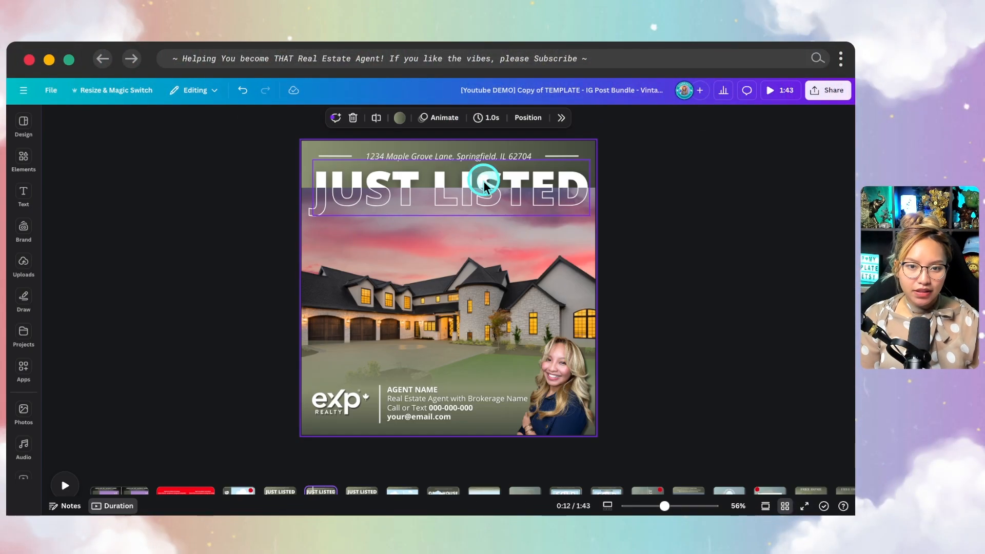
left_click(483, 181)
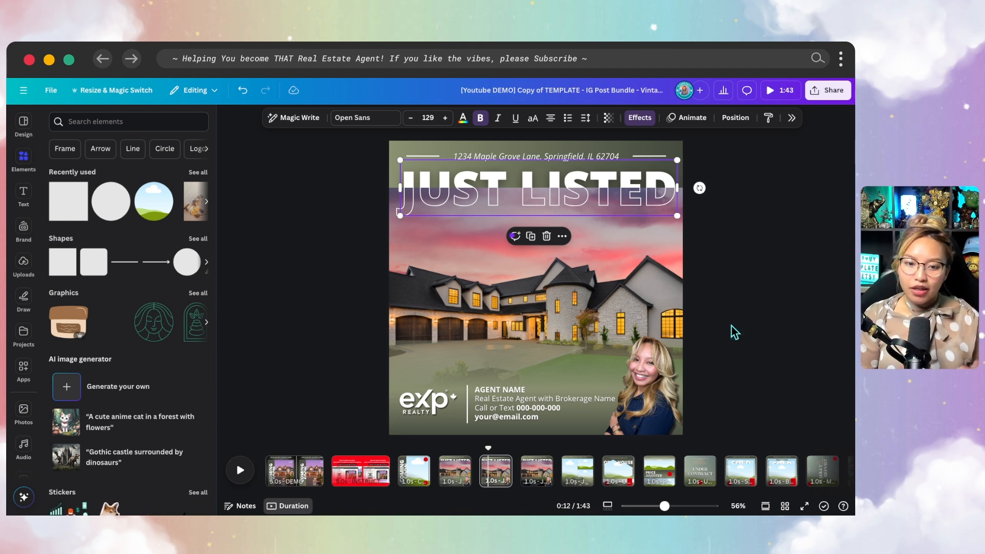
scroll(772, 469, "right", 10)
scroll(766, 480, "right", 7)
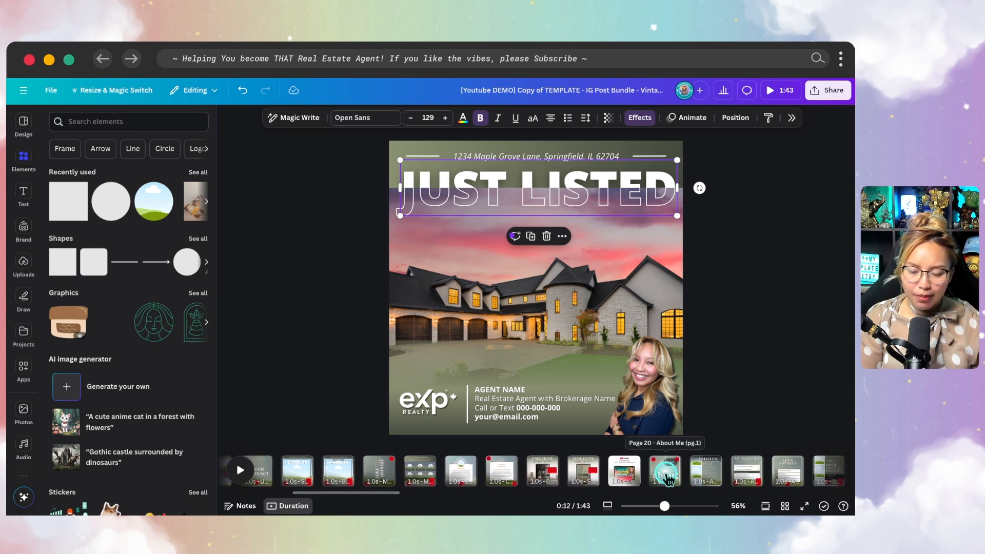
left_click(667, 478)
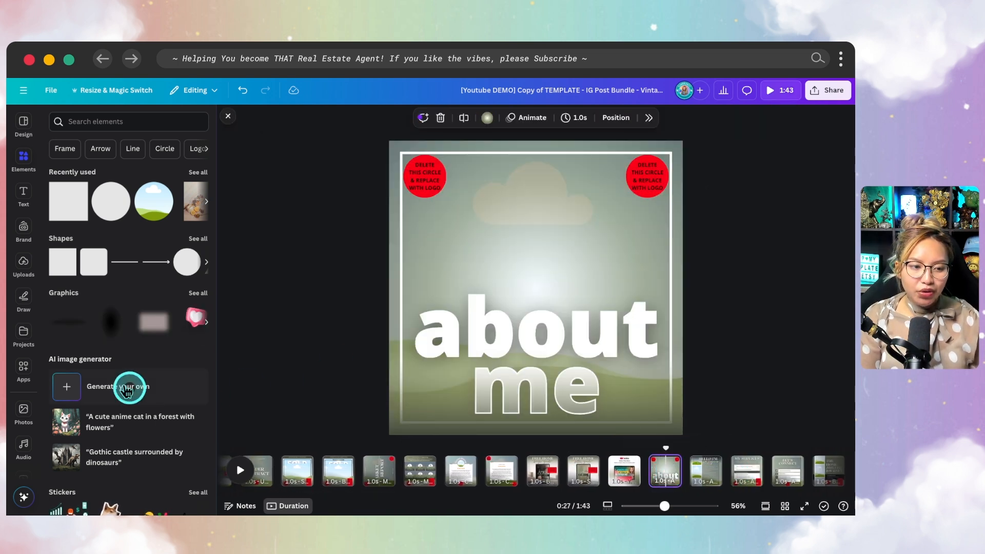
- Make the uploaded sunset city photo the About Me page background
left_click(23, 265)
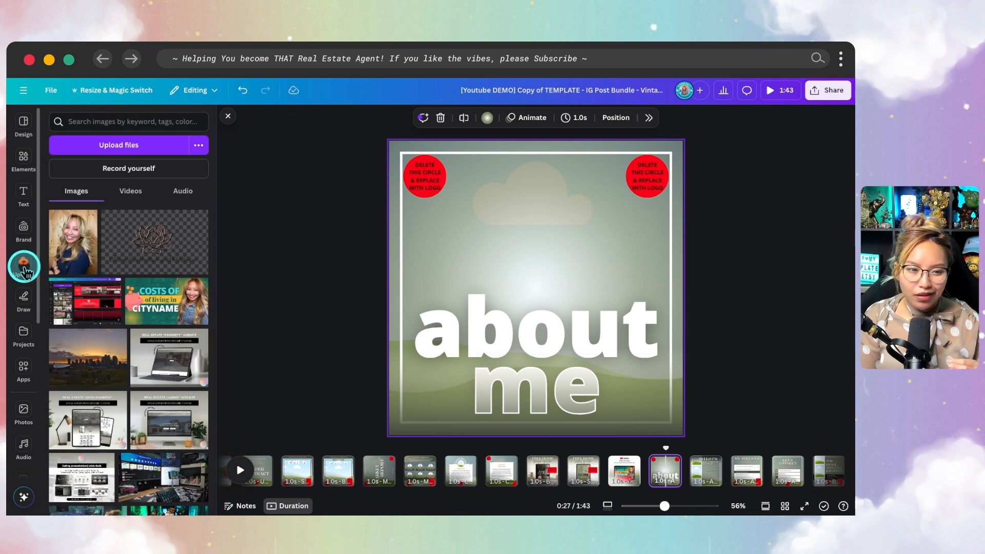
left_click_drag(85, 362, 398, 271)
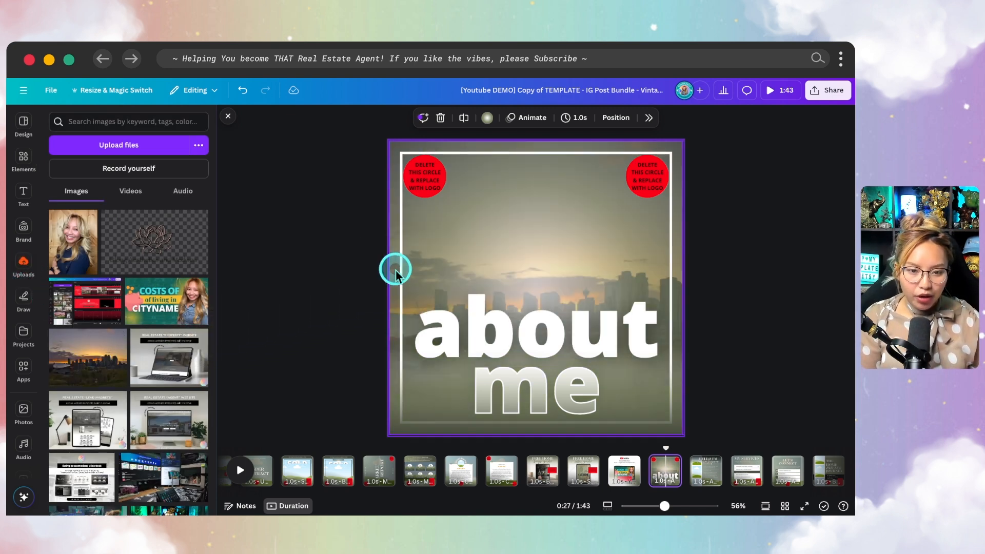
scroll(487, 471, "left", 5)
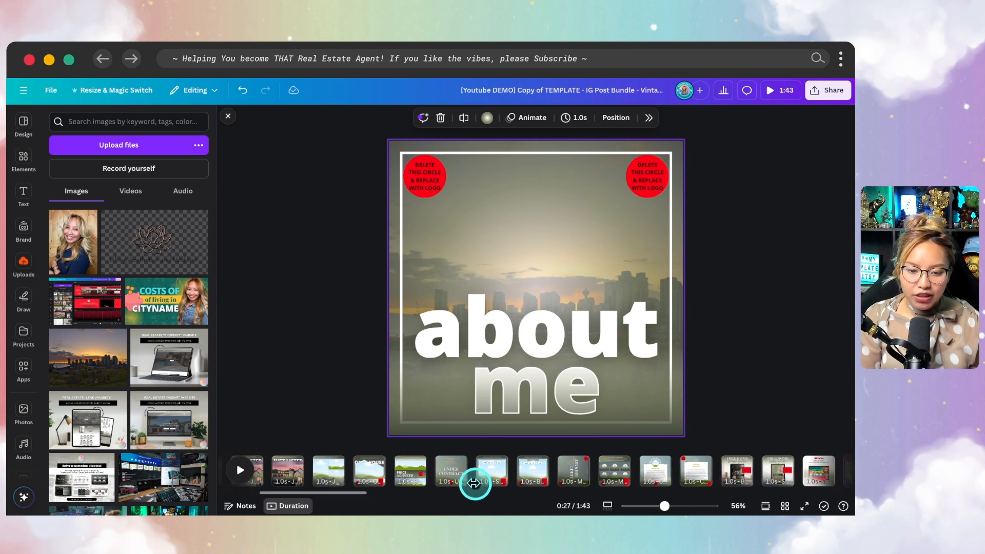
- Copy the agent headshot from the Just Listed page and return to About Me
left_click(451, 474)
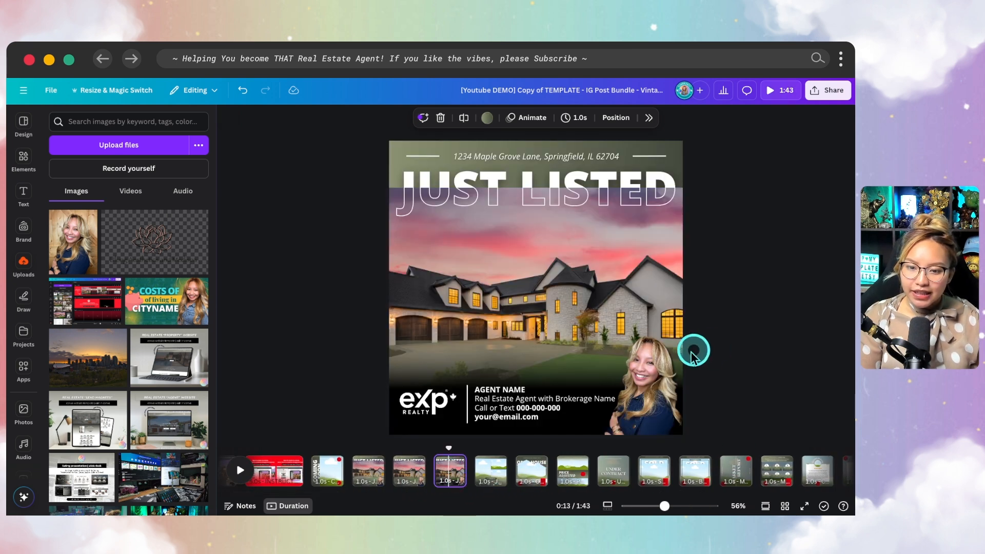
left_click(643, 379)
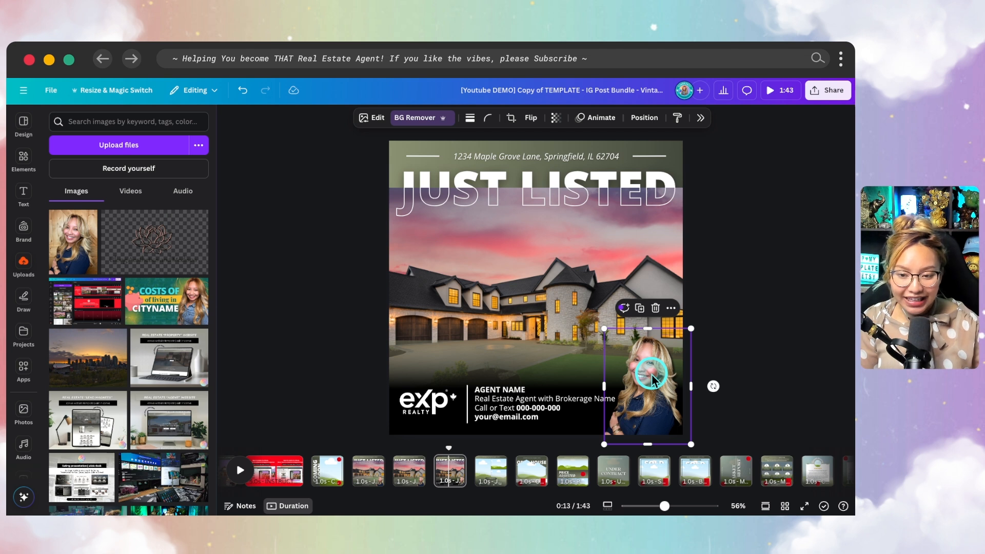
left_click(671, 308)
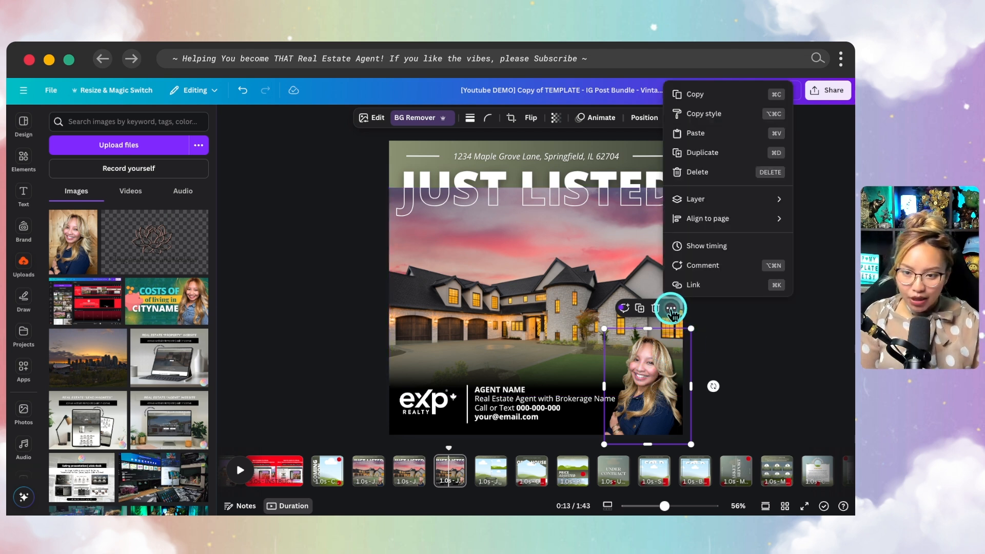
left_click(714, 94)
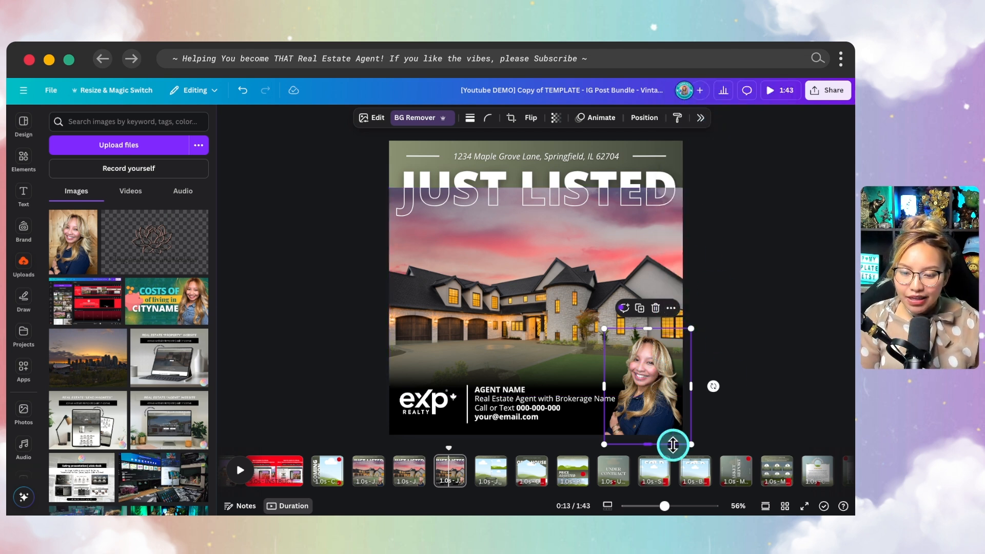
scroll(700, 464, "right", 10)
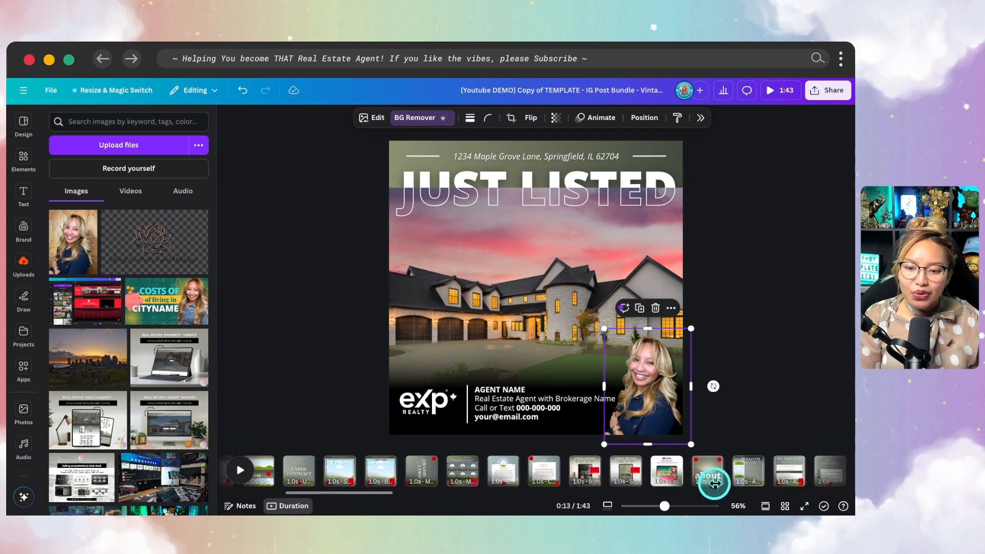
left_click(579, 472)
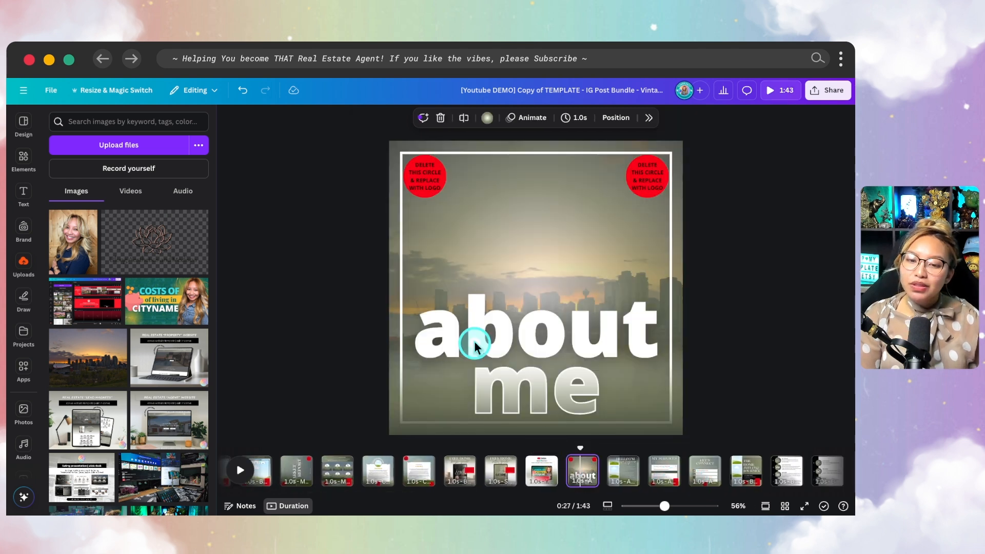
- Paste the agent headshot onto the About Me page and enlarge it to fill the page
right_click(492, 235)
left_click(537, 277)
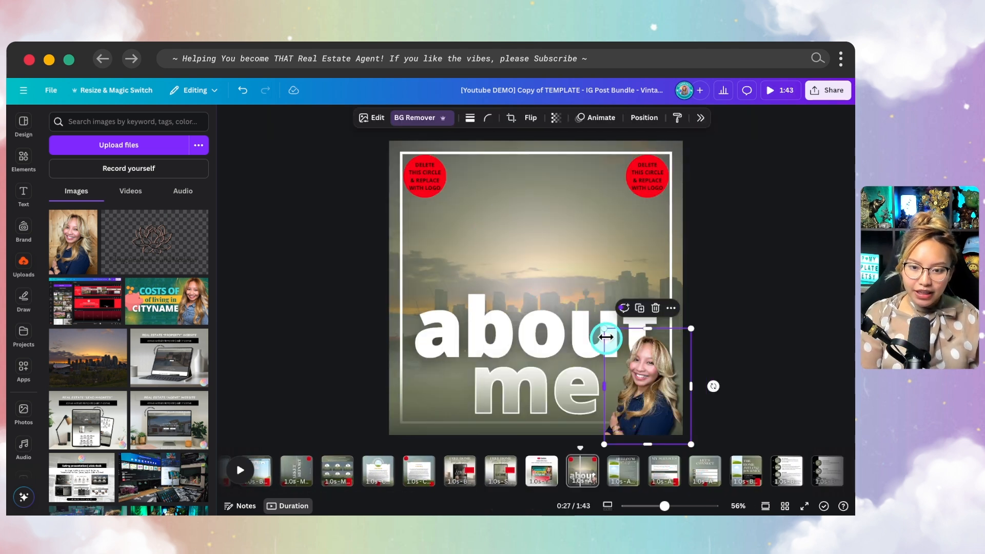
left_click_drag(603, 330, 340, 152)
left_click_drag(520, 225, 525, 250)
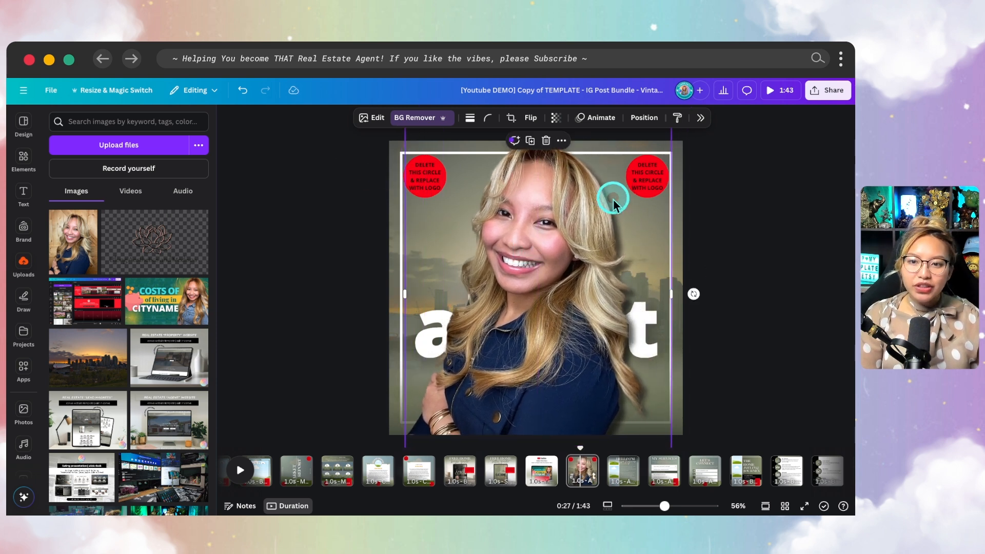
- Reorder layers so the headshot sits between the outlined and solid 'about me' headings
left_click(645, 119)
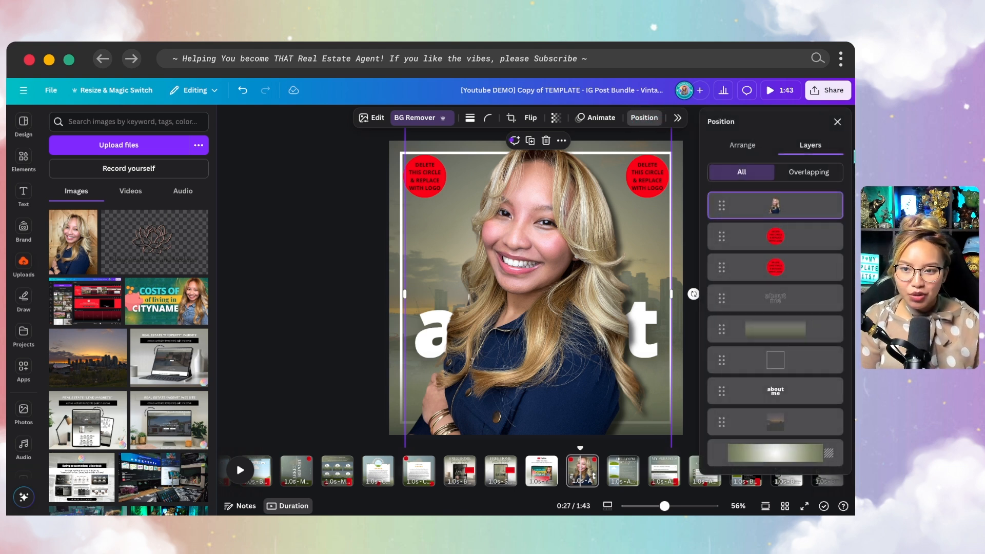
left_click(803, 180)
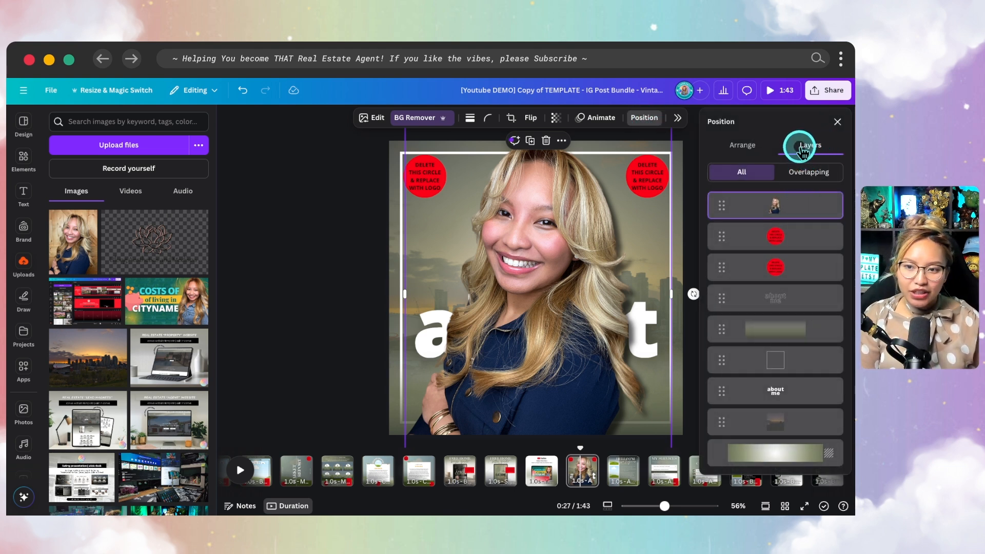
left_click(779, 210)
left_click_drag(778, 214, 782, 319)
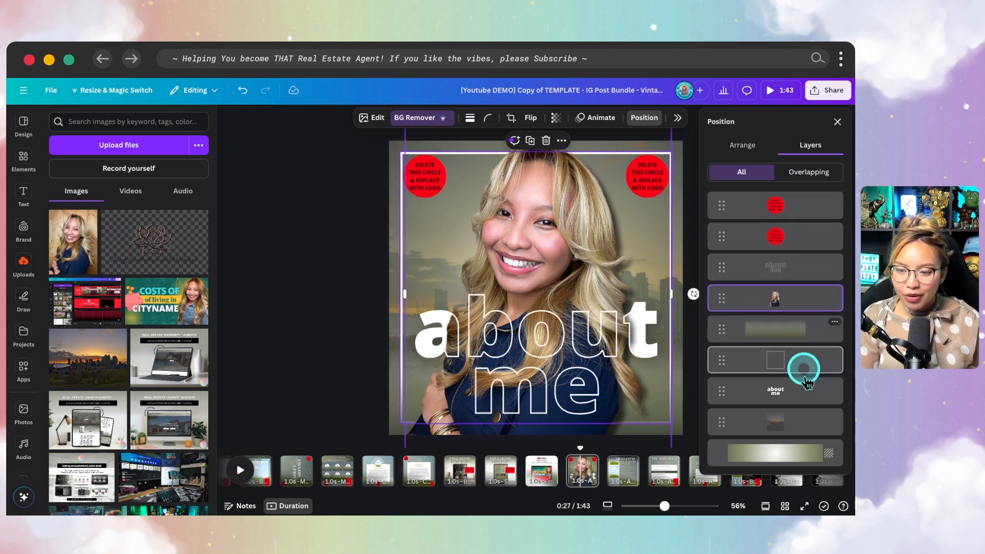
left_click_drag(795, 385, 797, 323)
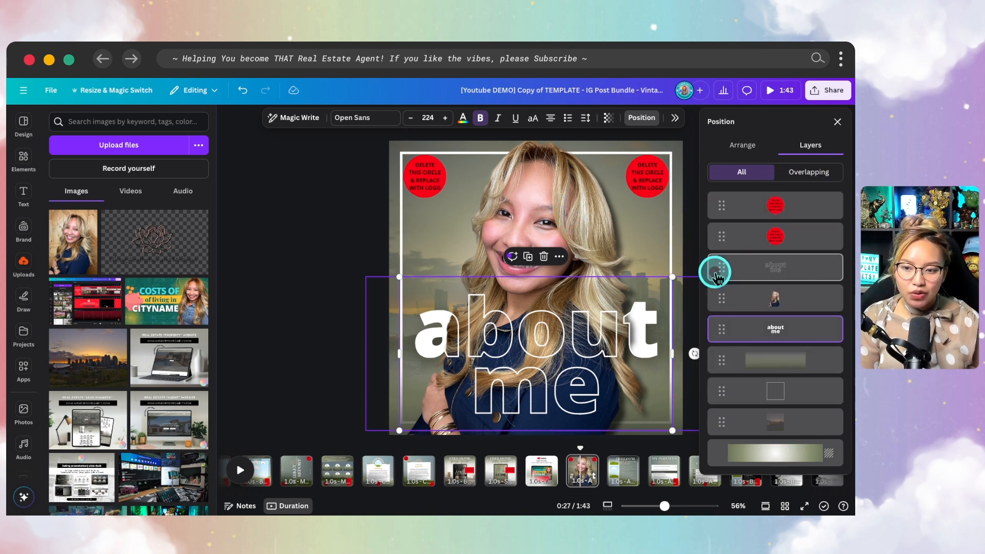
left_click(741, 300)
mouse_move(564, 219)
left_mouse_down()
mouse_move(503, 262)
mouse_move(644, 238)
mouse_move(543, 195)
mouse_move(516, 237)
mouse_move(598, 189)
mouse_move(523, 224)
mouse_move(566, 215)
left_mouse_up()
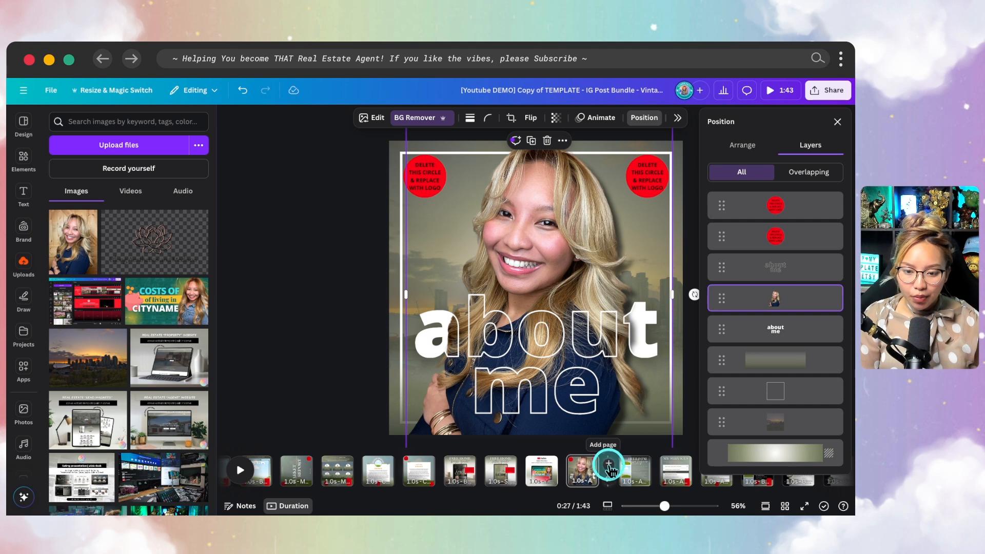
- Add a new blank page and place an 'Add a heading' text box on it
left_click(608, 466)
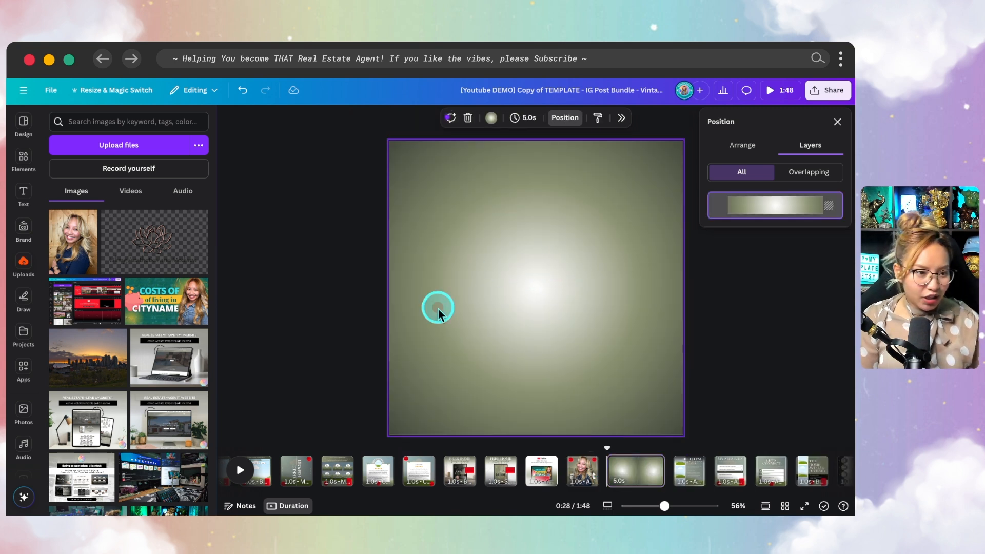
left_click(23, 194)
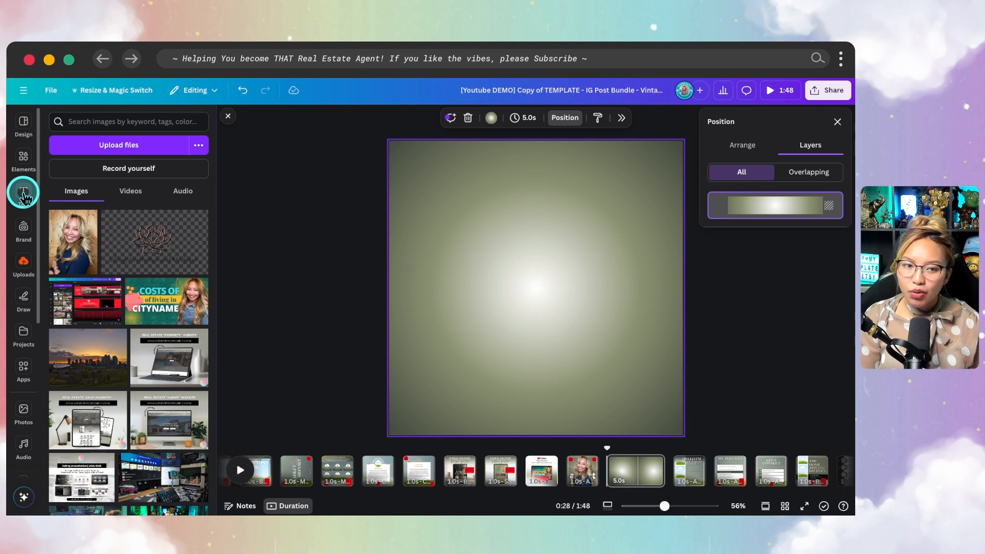
left_click(24, 195)
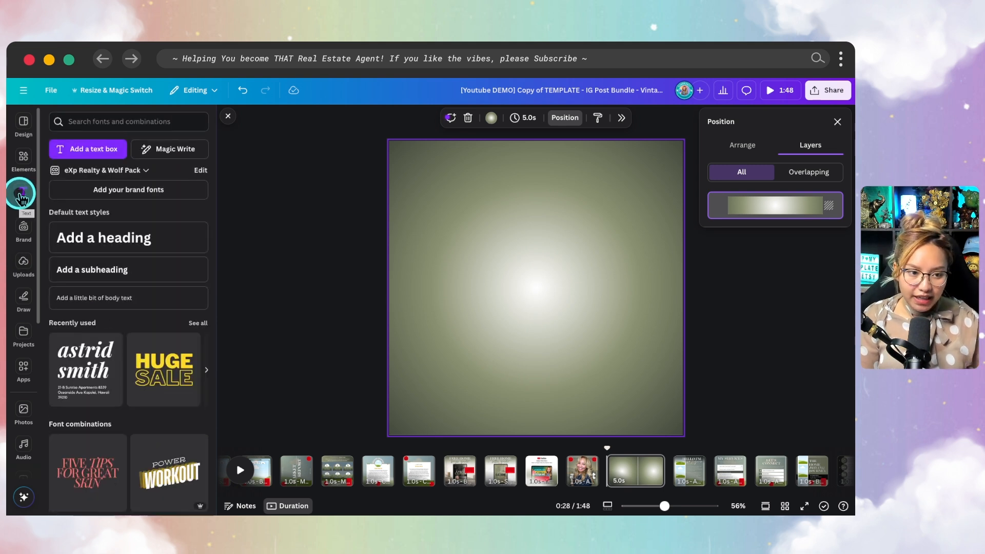
left_click(150, 246)
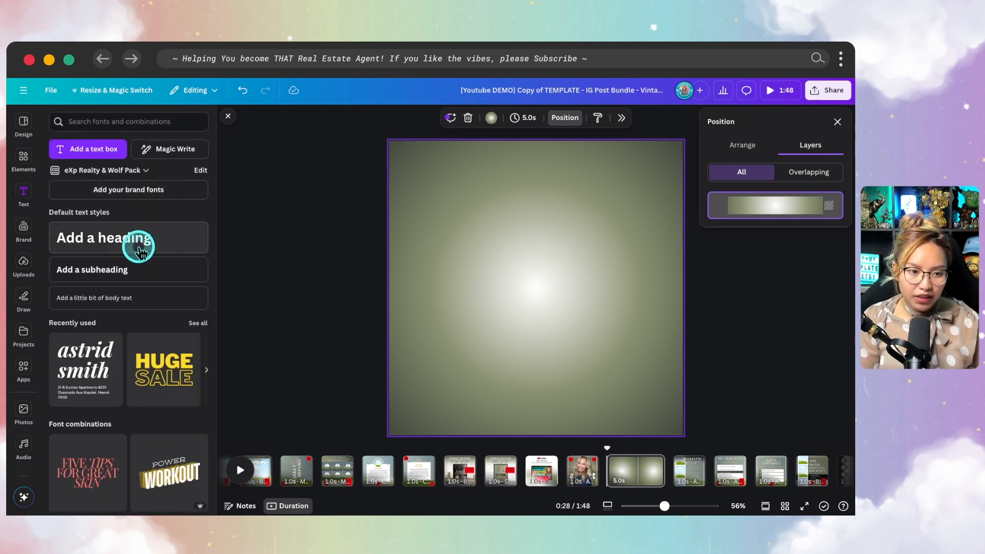
- Change the heading font to Sergio Trendy, found by searching fonts for 'bold'
left_click(365, 123)
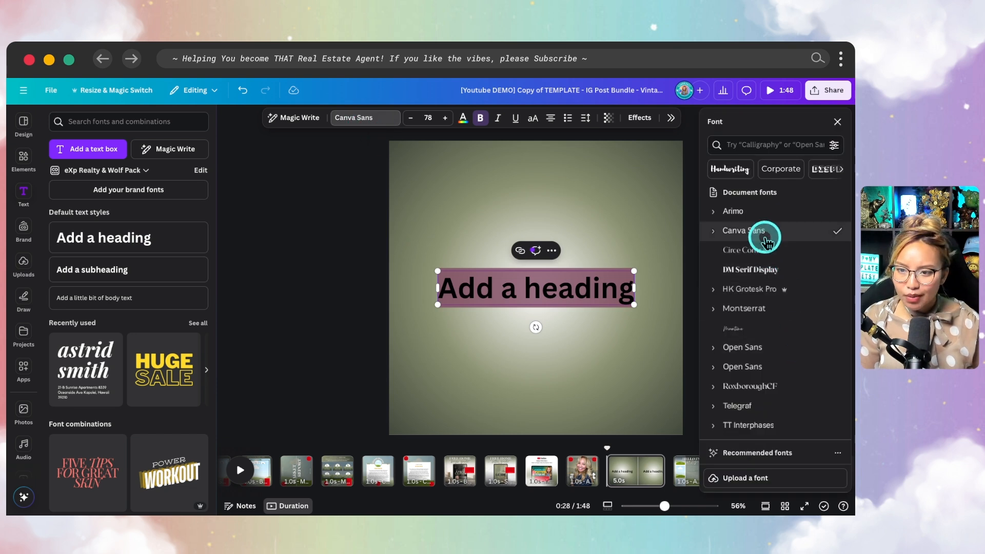
left_click(767, 146)
type("bold")
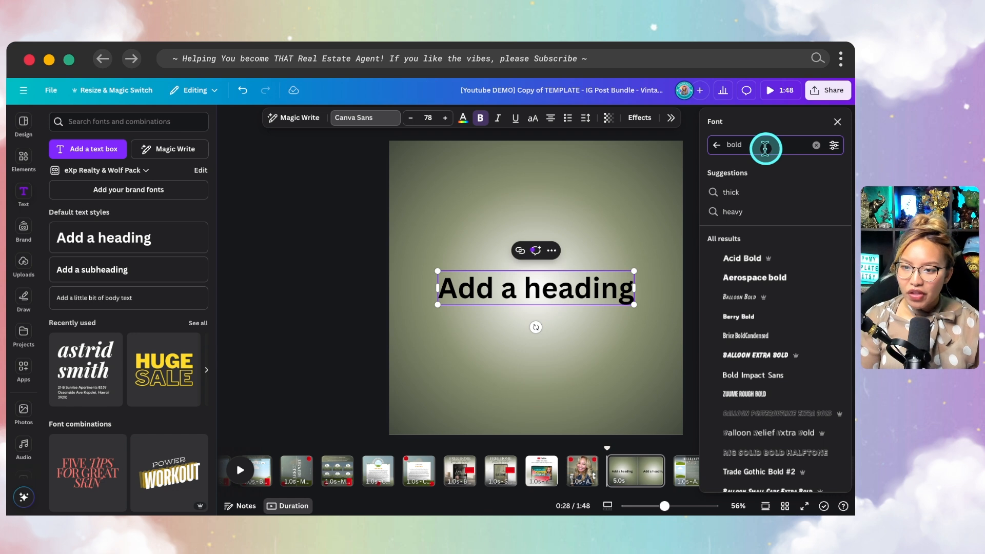
key("fn")
left_click(753, 282)
key("fn")
left_click(745, 289)
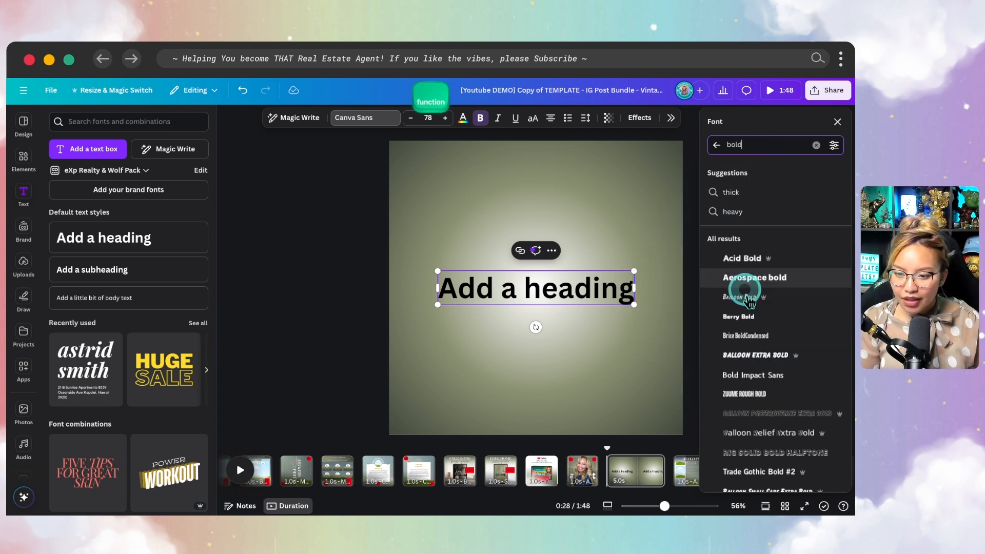
scroll(790, 323, "down", 6)
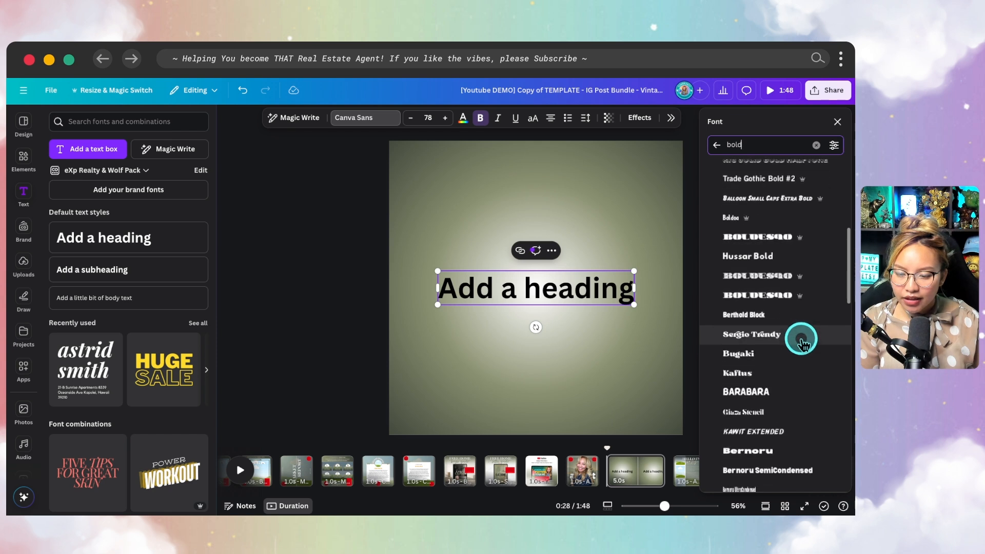
scroll(827, 372, "down", 1)
scroll(826, 373, "down", 1)
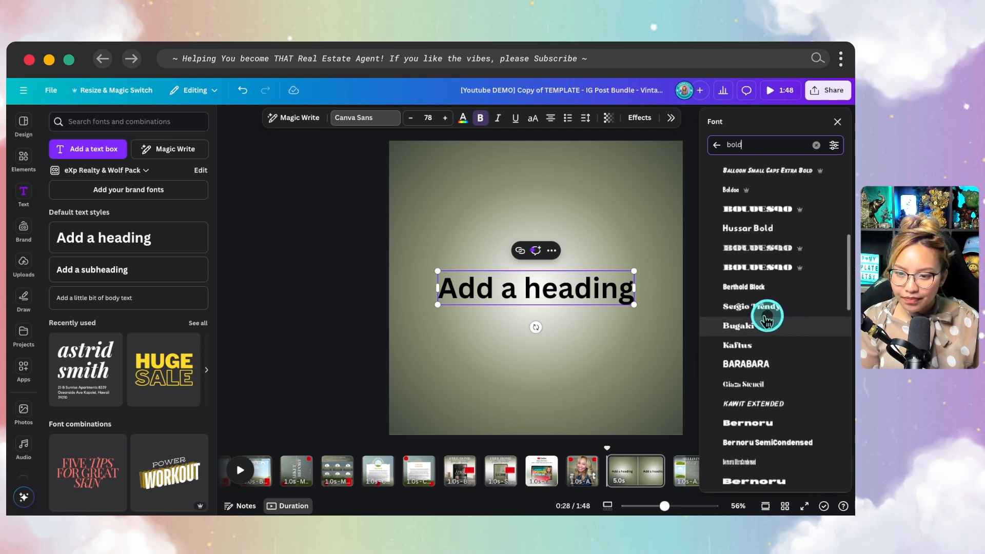
left_click(836, 306)
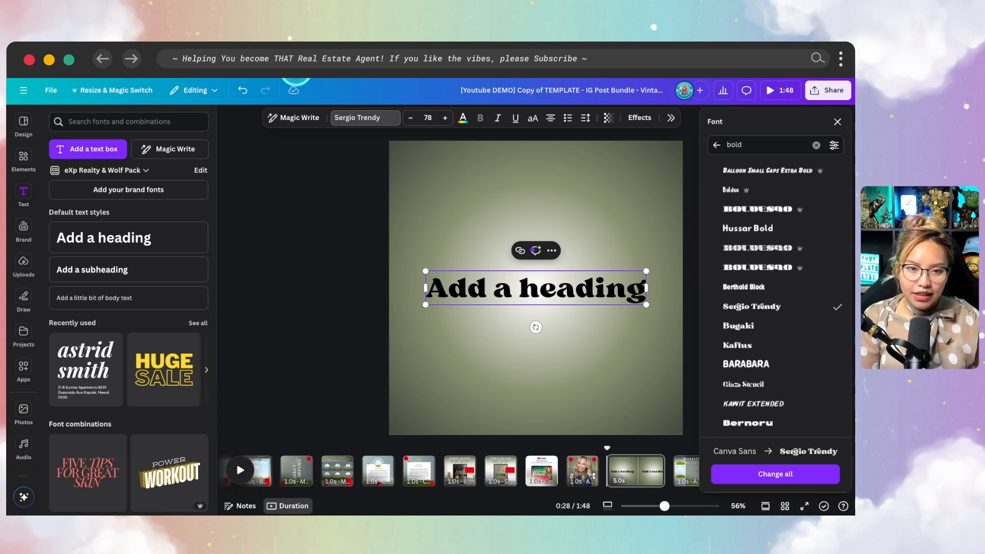
- Make the heading text white
left_click(462, 118)
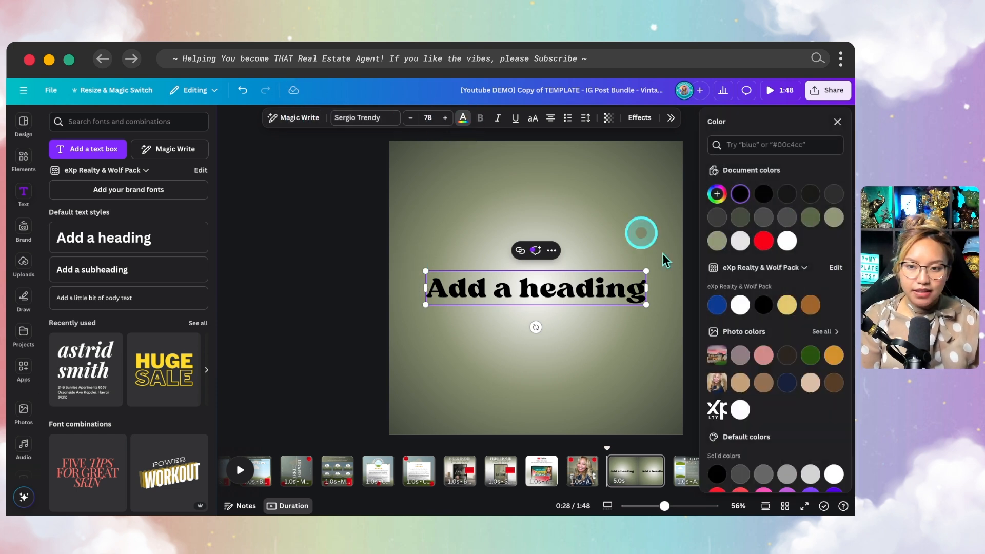
left_click(786, 241)
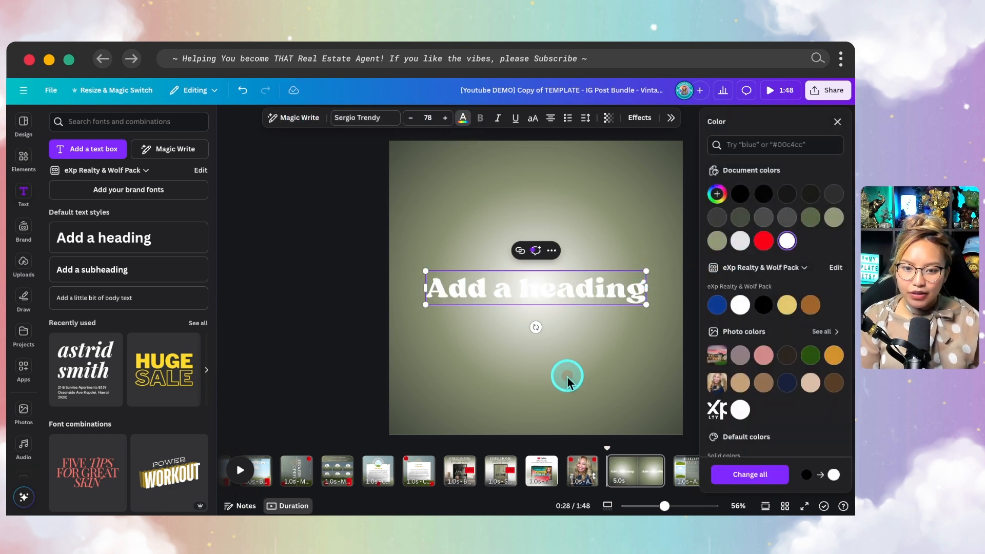
left_click(584, 373)
- Move the heading to the page top, enlarge it to size 91 and centre it horizontally
left_click_drag(609, 288, 603, 197)
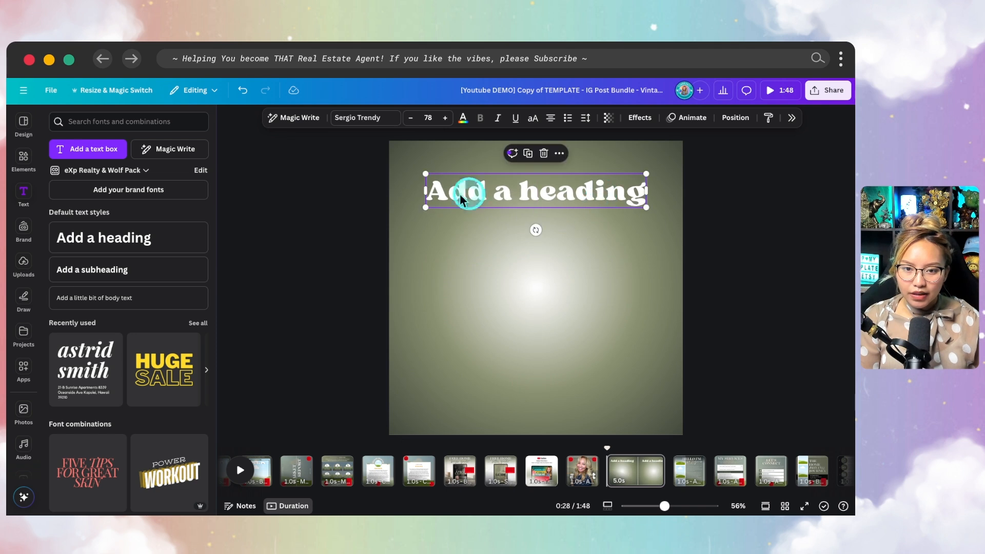
left_click_drag(423, 206, 389, 224)
left_click_drag(502, 196, 519, 195)
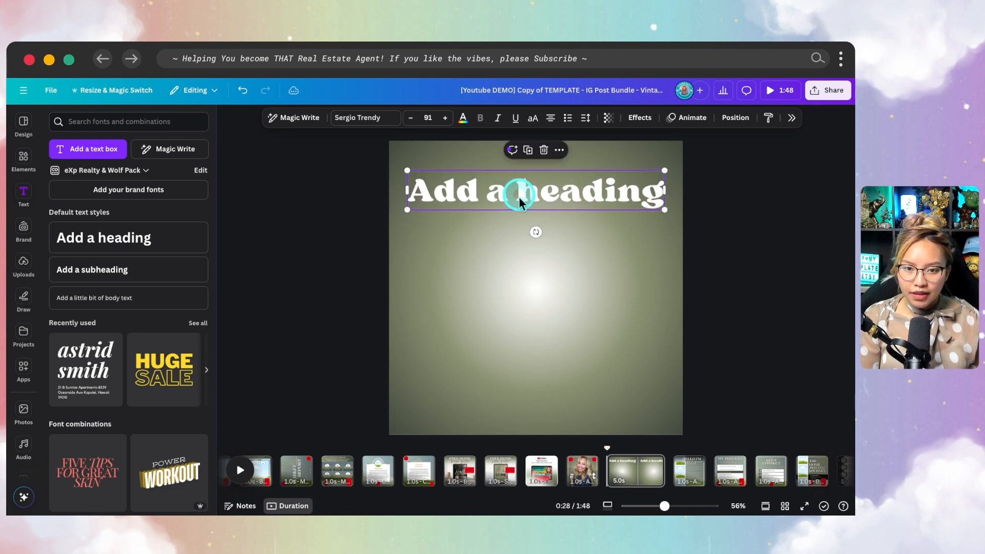
key("super+equal")
scroll(699, 271, "up", 1)
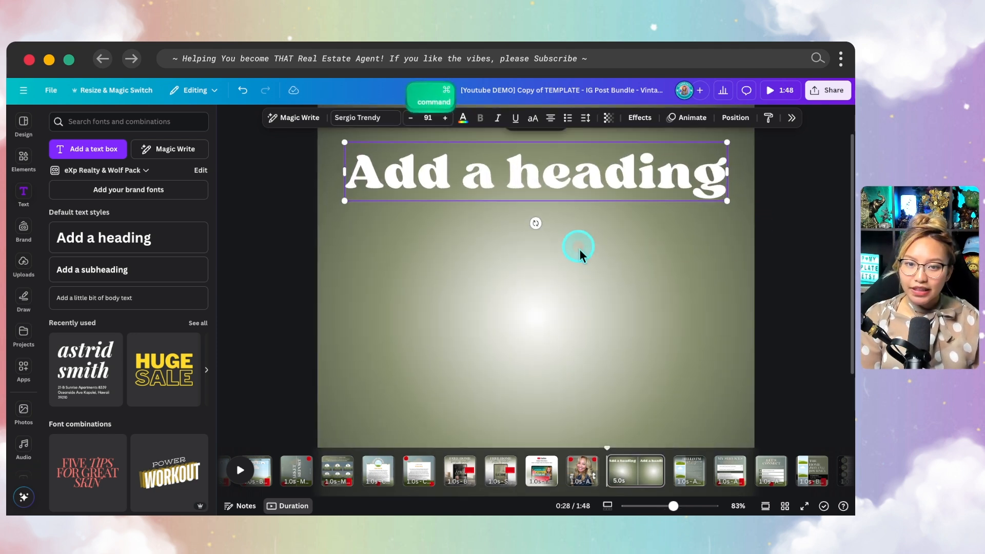
scroll(616, 266, "up", 1)
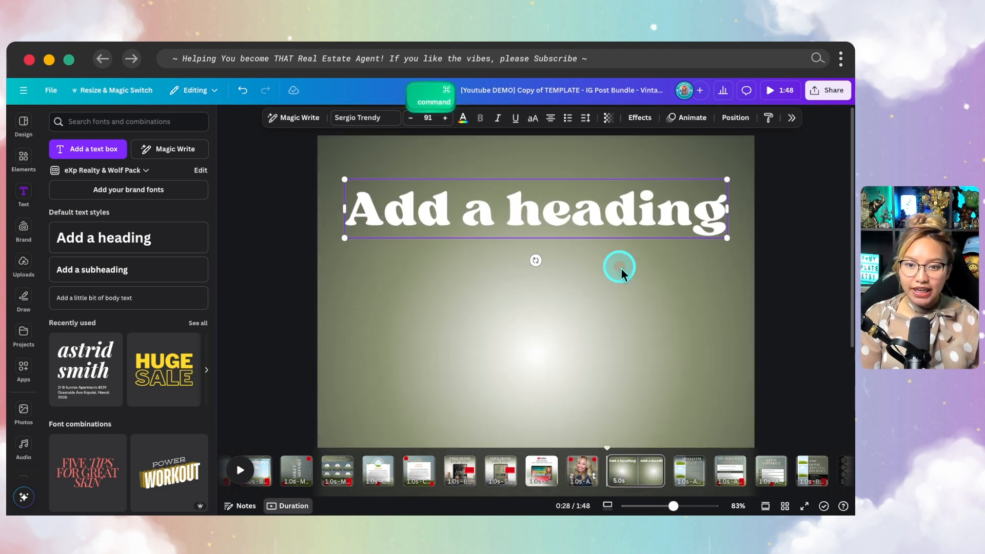
left_click(784, 215)
left_click(585, 220)
left_click(613, 234)
left_click(697, 288)
left_click(621, 217)
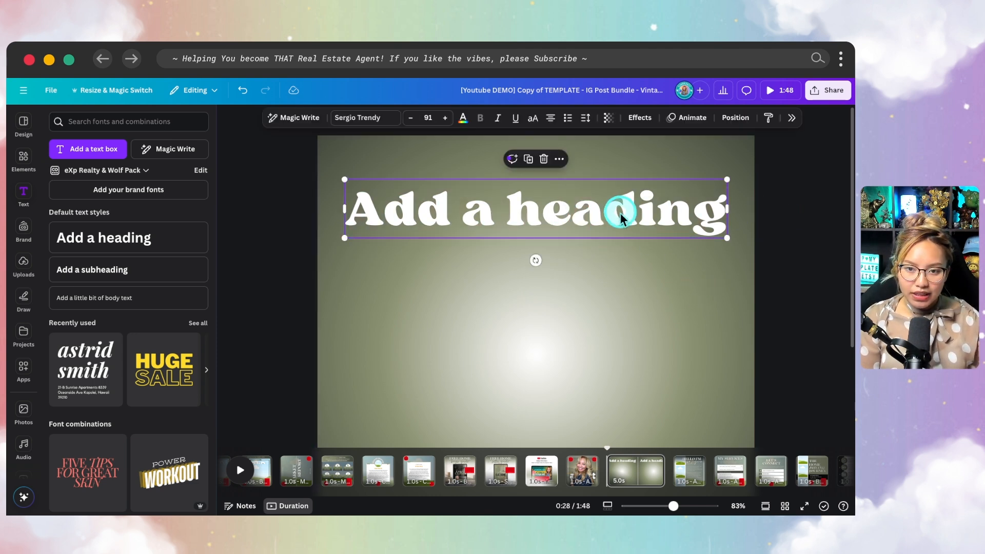
left_click(560, 160)
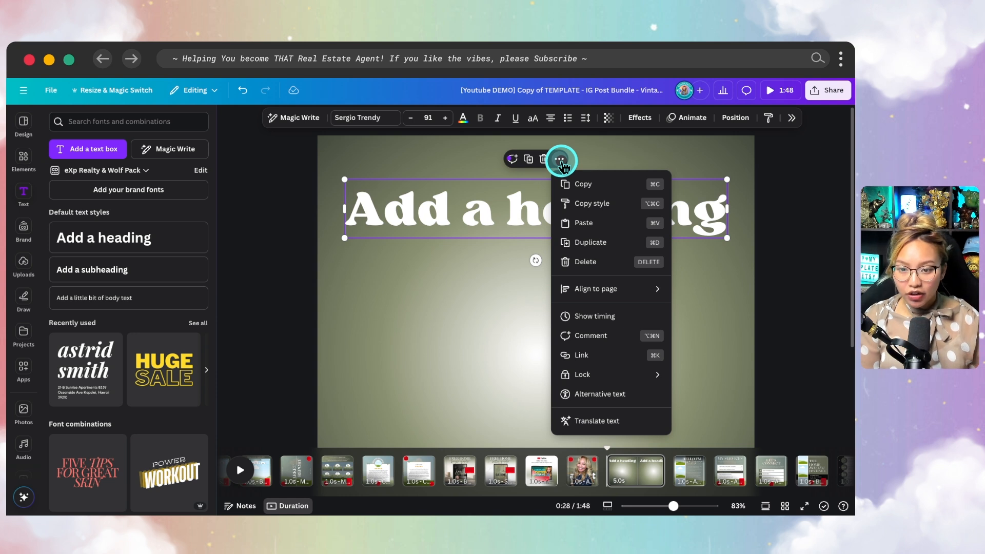
- Duplicate the white heading and place the copy back onto the original
left_click(608, 243)
left_click_drag(615, 237, 609, 226)
double_click(609, 226)
left_click(723, 123)
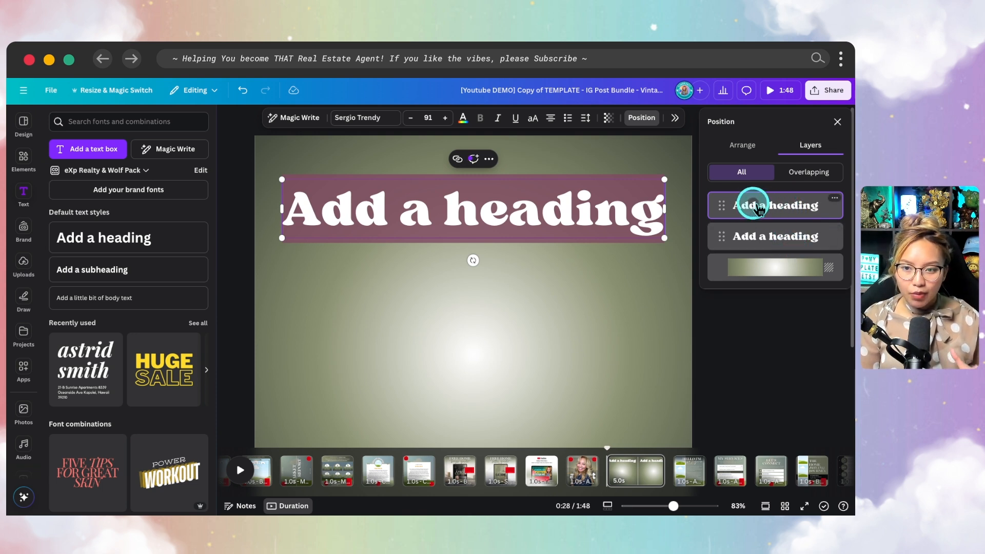
- Apply the Hollow effect to the copy at thickness 35 and lay it over the solid heading
left_click(675, 120)
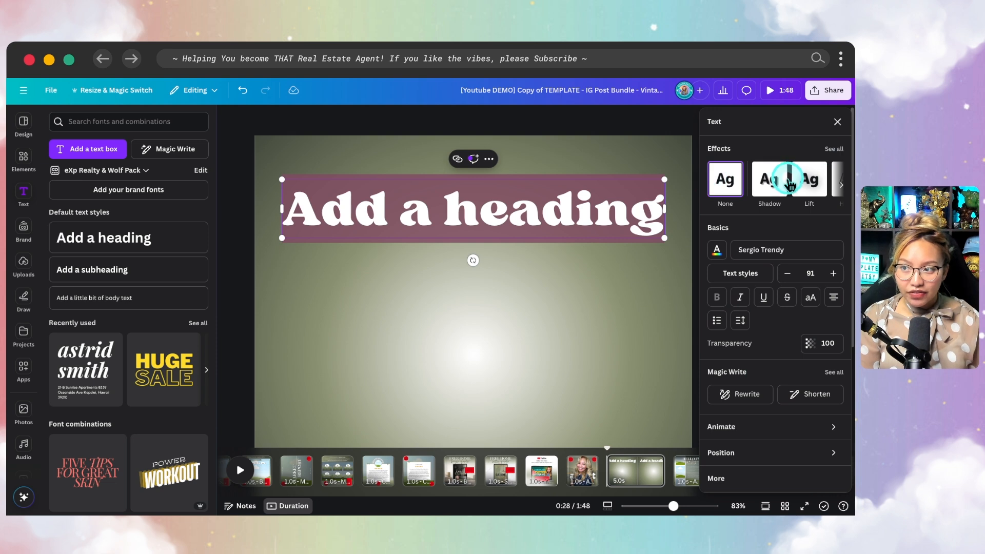
scroll(792, 285, "down", 1)
scroll(798, 246, "up", 1)
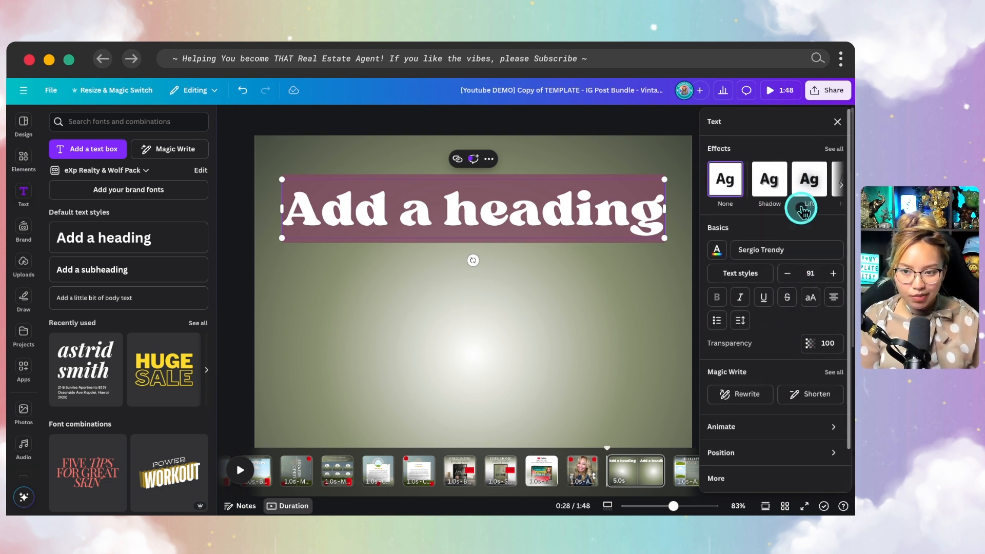
left_click(833, 150)
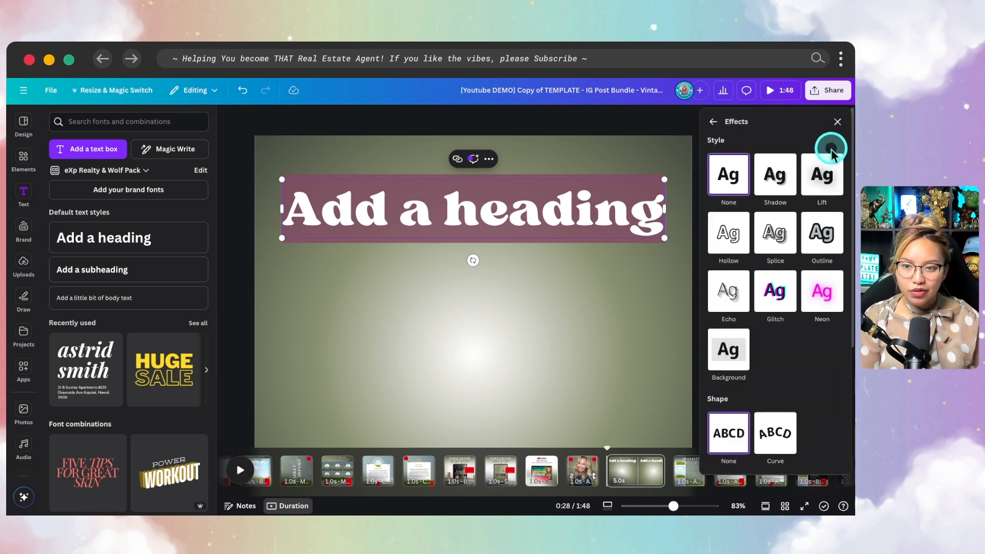
left_click(735, 241)
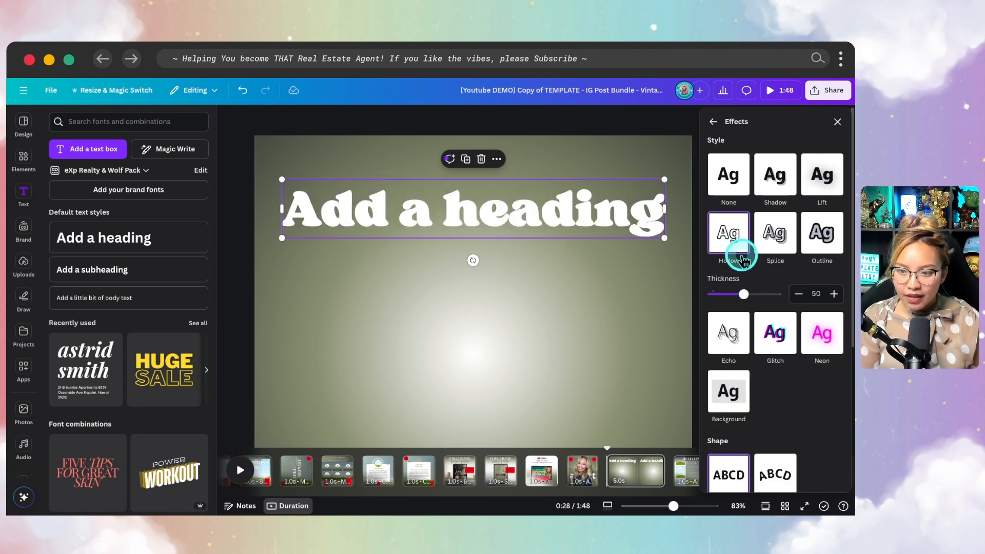
left_click_drag(744, 299, 731, 302)
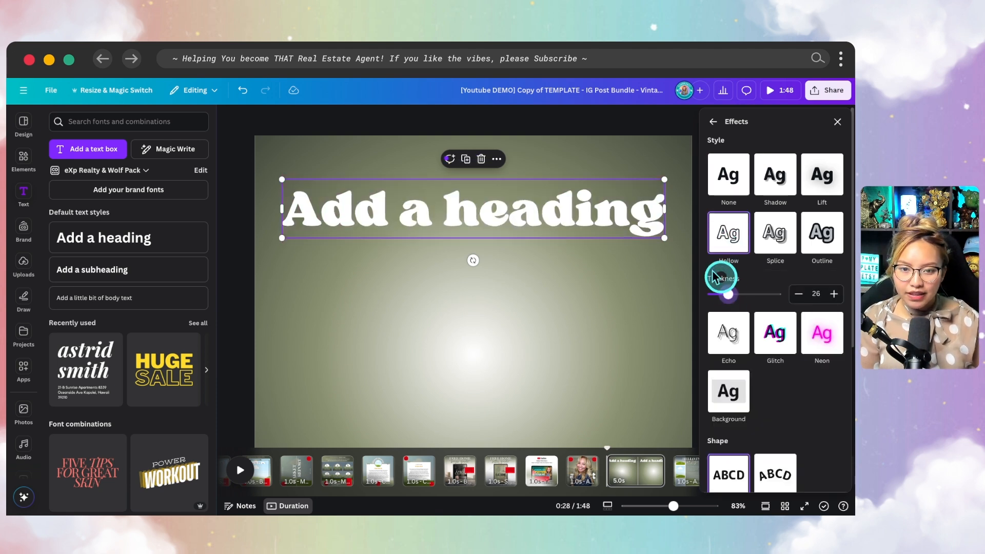
left_click_drag(525, 212, 527, 270)
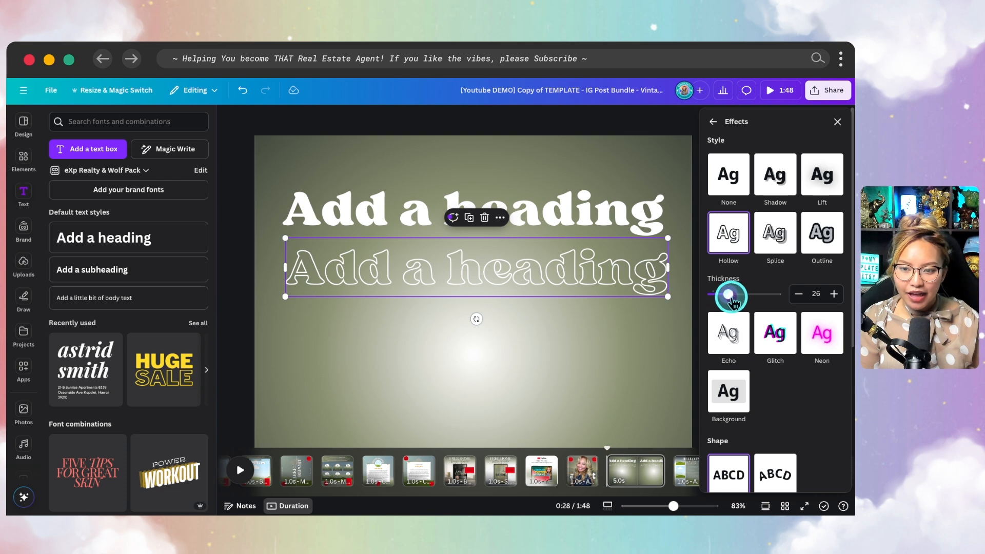
left_click_drag(725, 303, 735, 304)
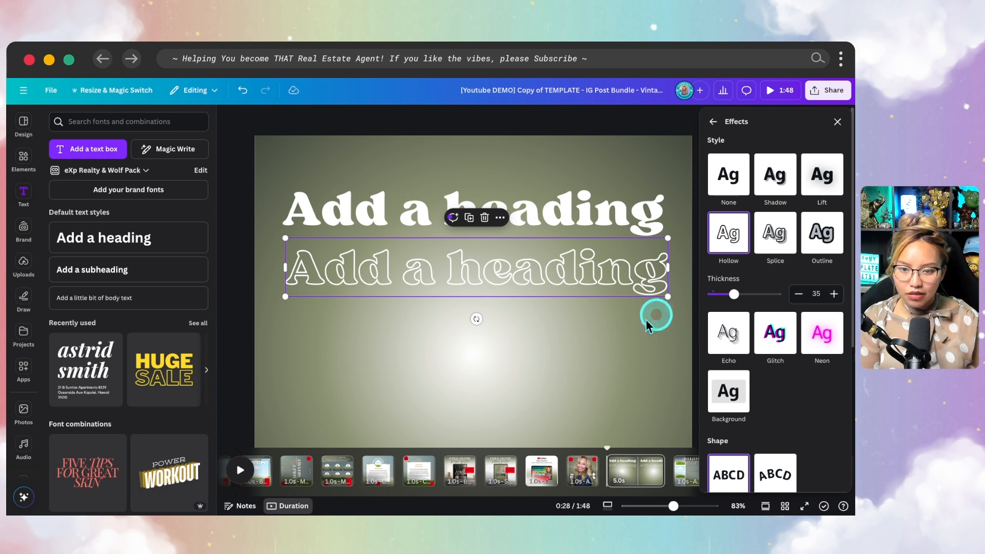
left_click_drag(553, 282, 545, 218)
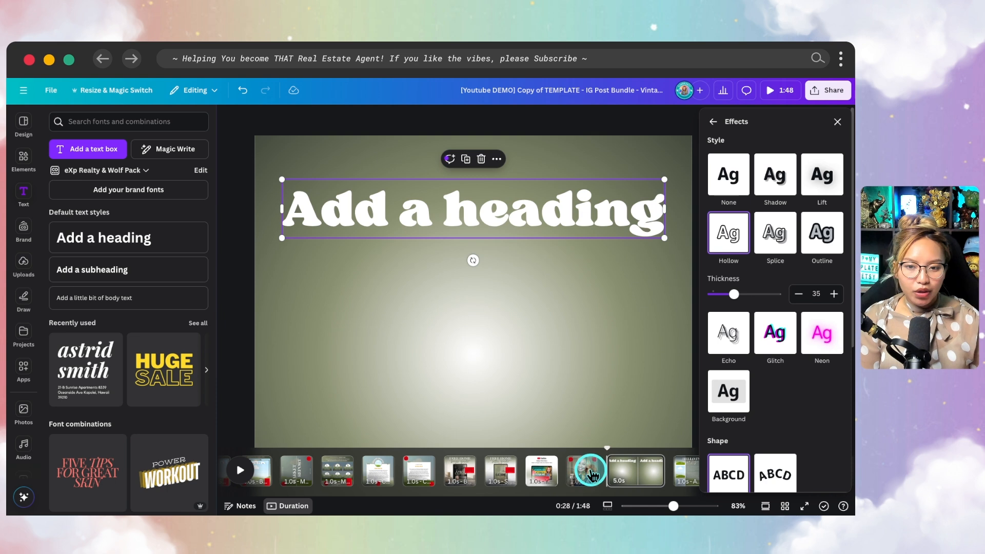
- Paste the agent photo onto the olive page, enlarge it and shift it slightly left
right_click(513, 291)
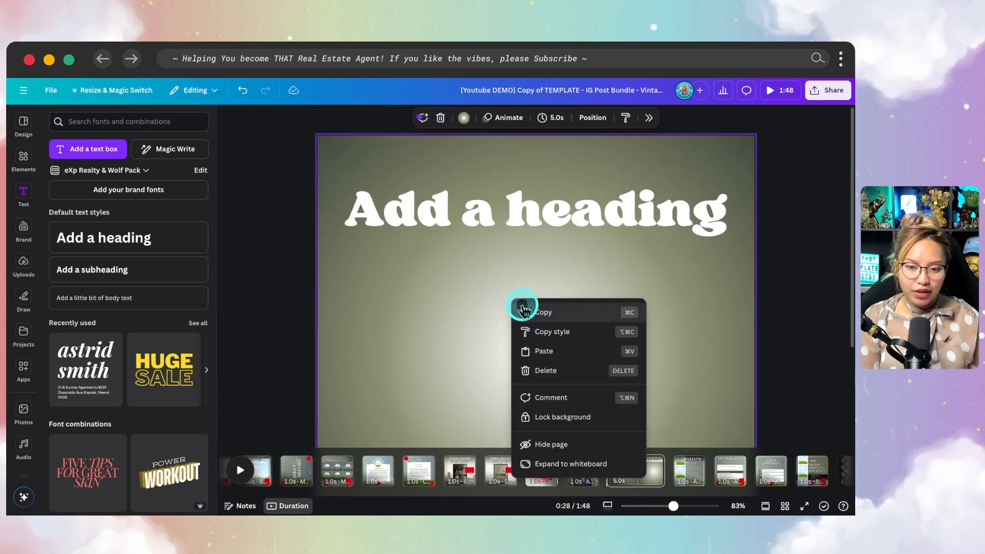
left_click(553, 351)
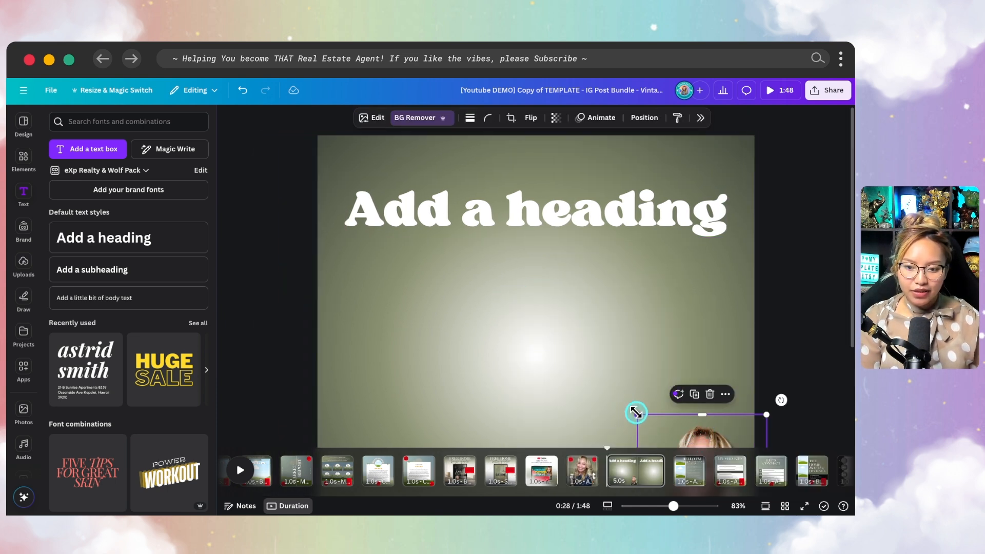
left_click_drag(639, 371, 383, 154)
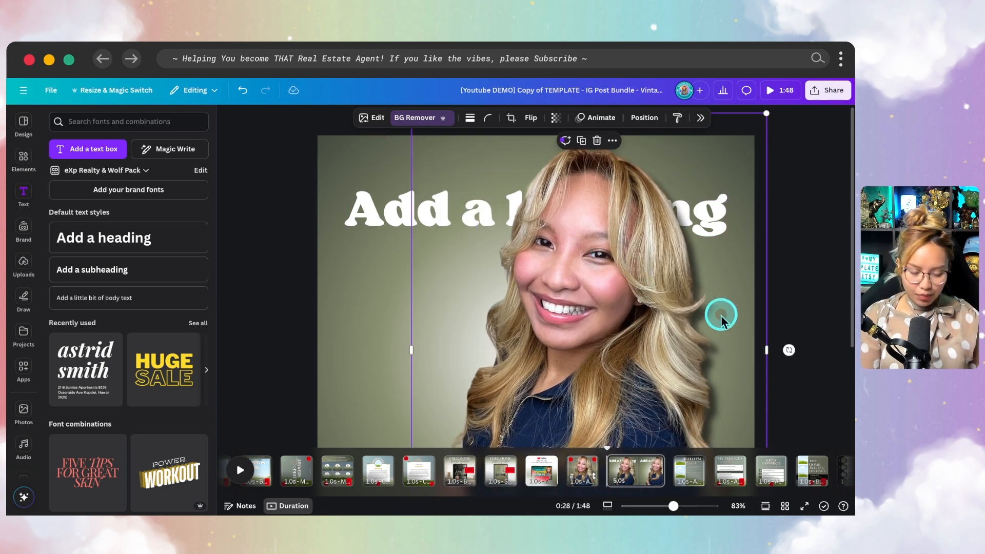
scroll(713, 312, "down", 3)
left_click_drag(593, 271, 562, 270)
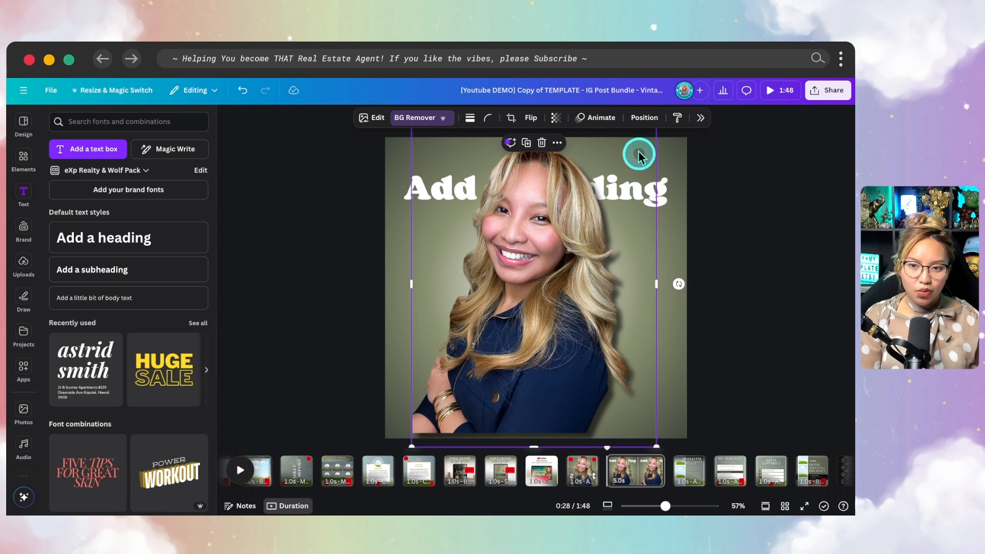
- Move the photo layer between the two headings, then close the layer position options
left_click(661, 125)
left_click_drag(798, 205, 799, 253)
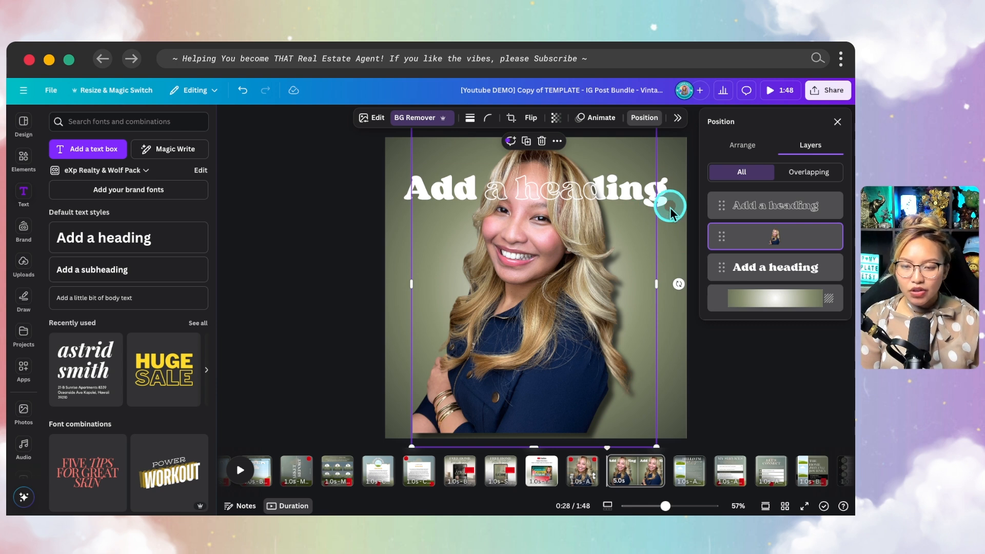
left_click(723, 382)
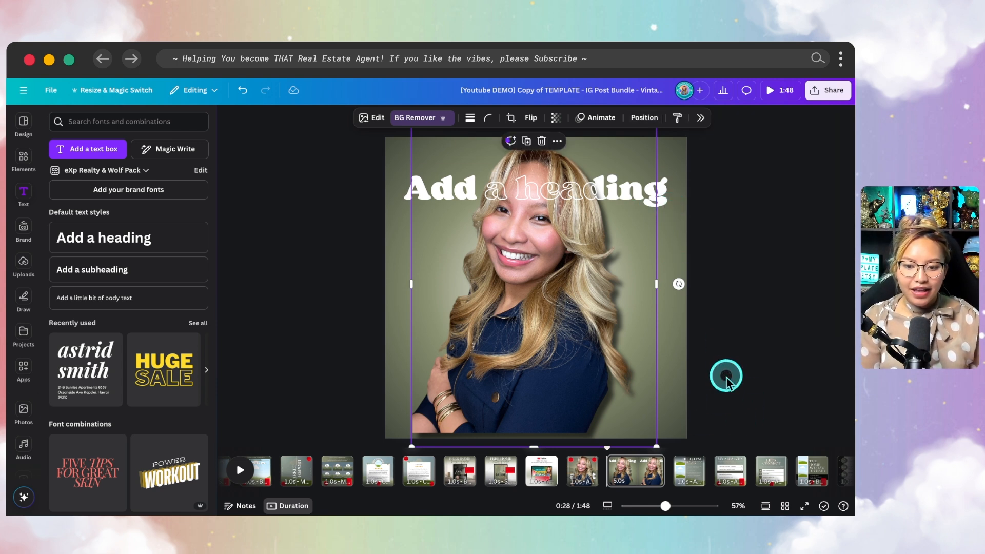
scroll(460, 467, "left", 10)
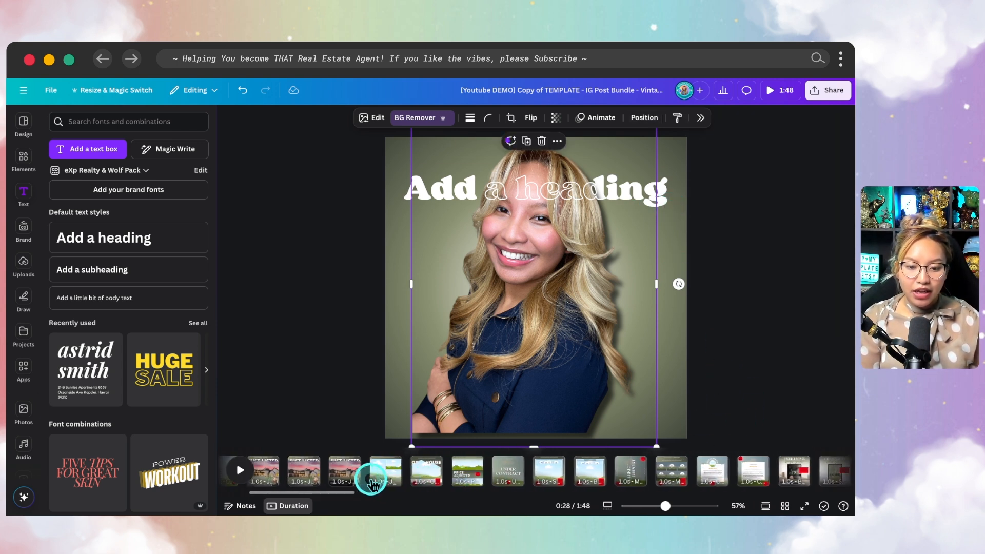
- Drag the pink-sky house photo from Uploads into the Coming Soon post
scroll(425, 479, "left", 5)
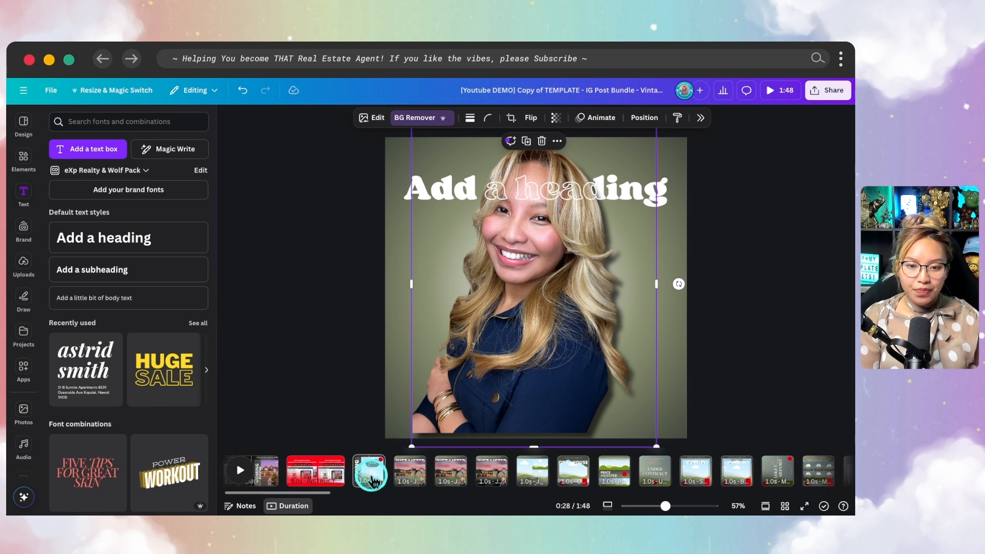
left_click(370, 473)
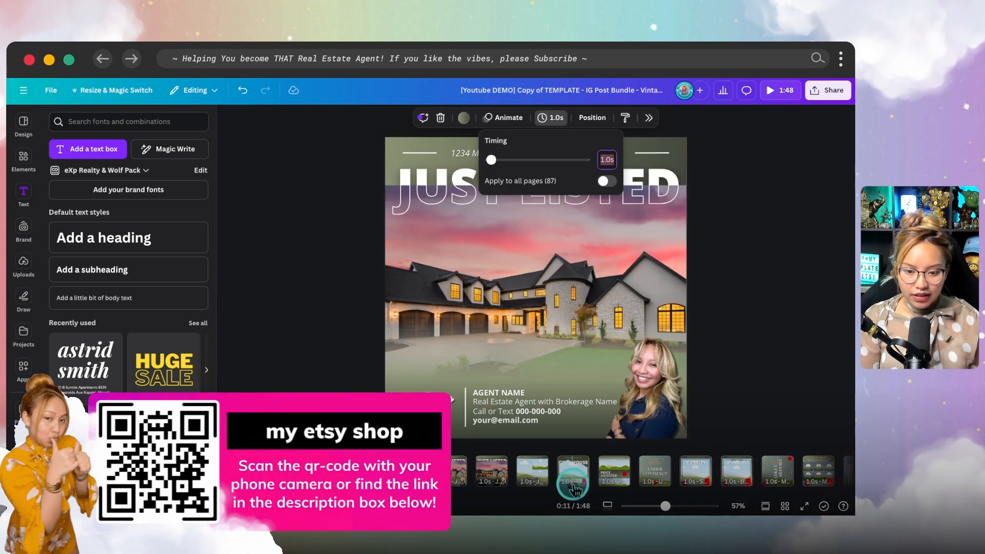
left_click(570, 471)
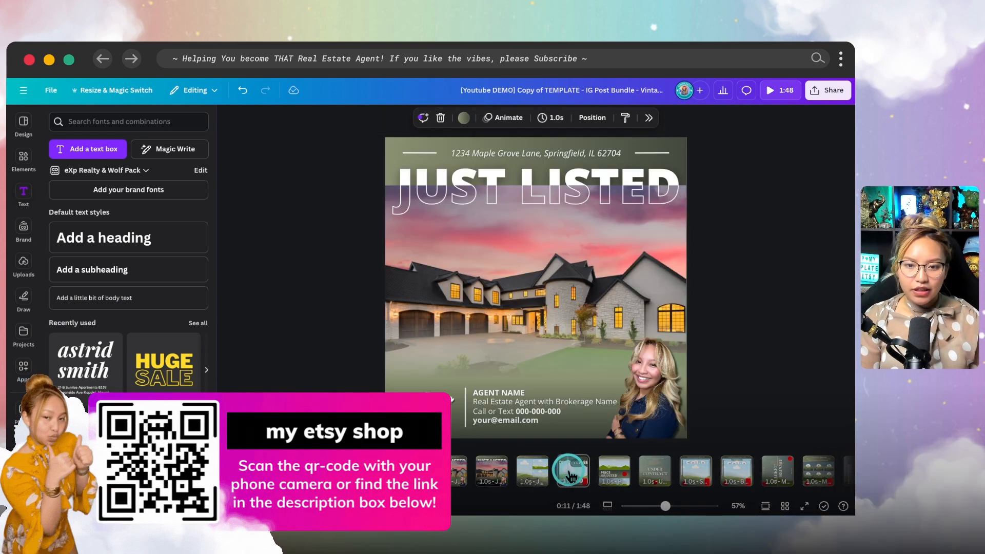
left_click(692, 469)
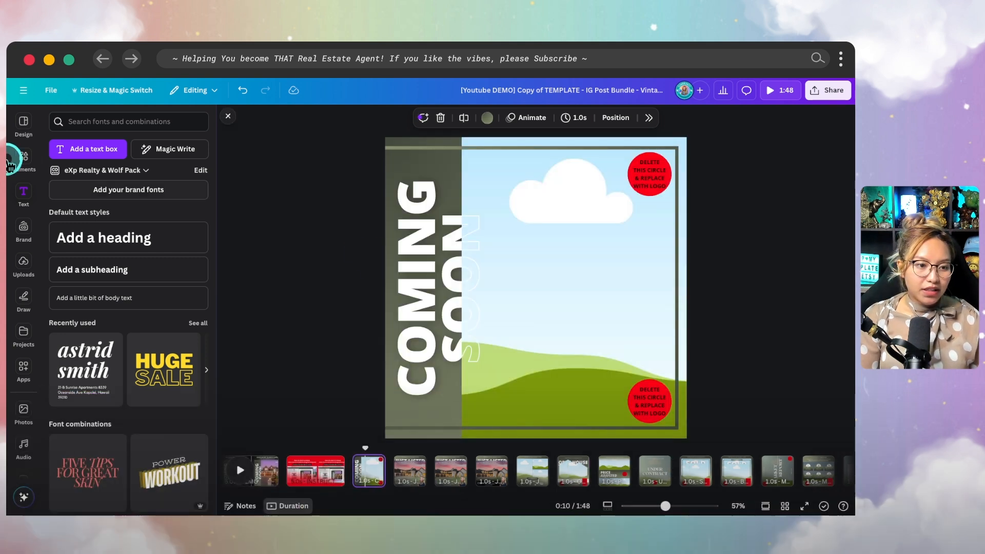
left_click(24, 276)
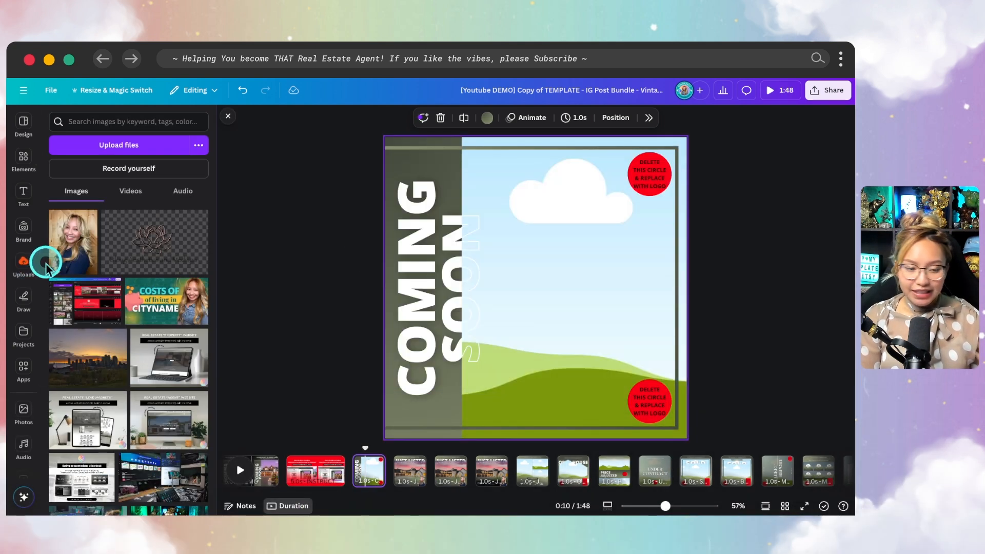
scroll(200, 333, "down", 5)
left_click_drag(125, 371, 684, 288)
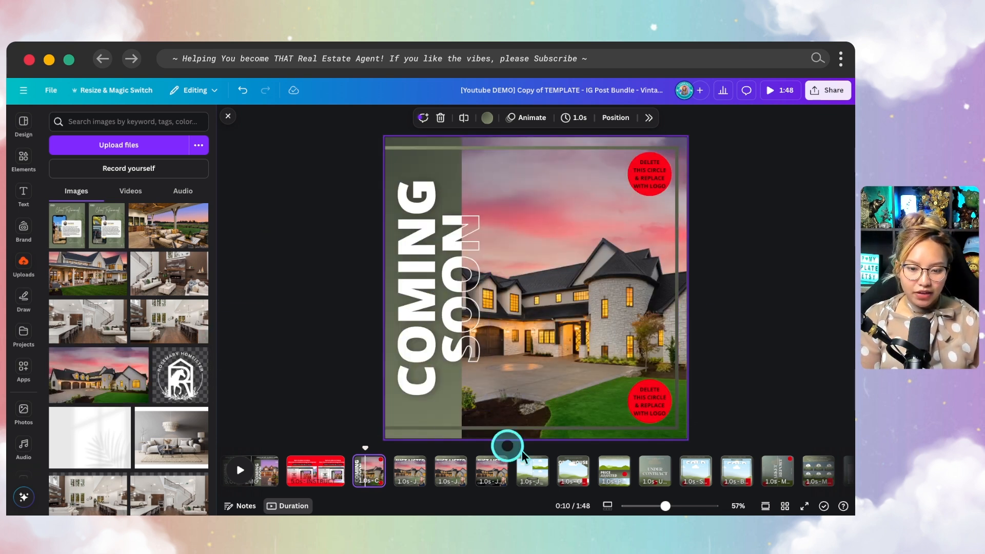
- Put the house photo into the Open House house-shaped frame and crop-enlarge it to fill
left_click(574, 470)
left_click_drag(127, 378, 575, 299)
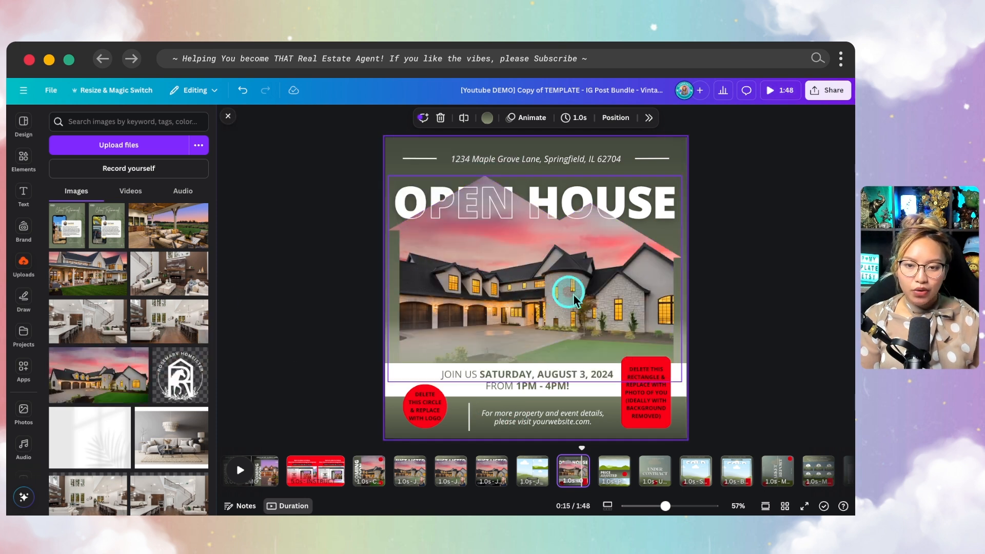
double_click(501, 303)
left_click_drag(344, 169, 319, 143)
left_click(824, 376)
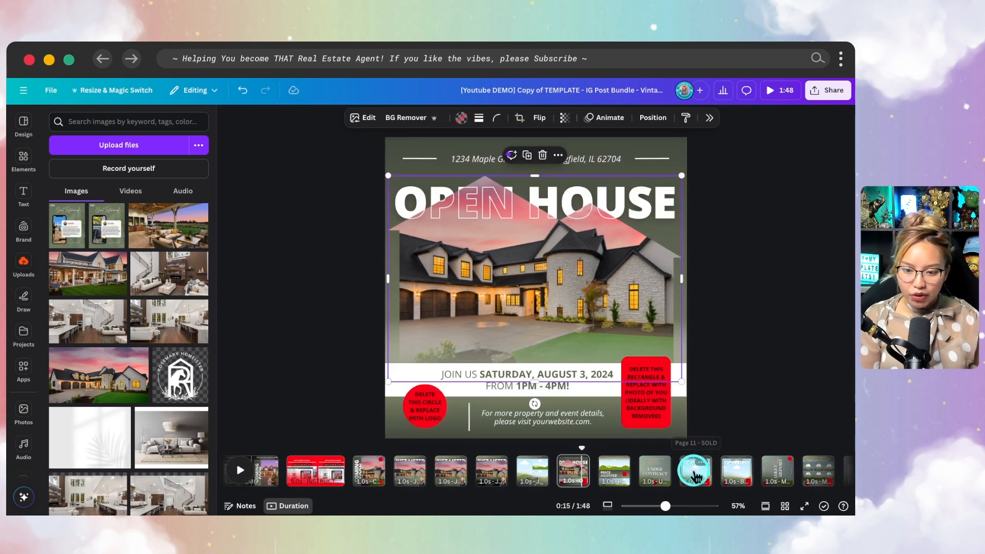
left_click(696, 476)
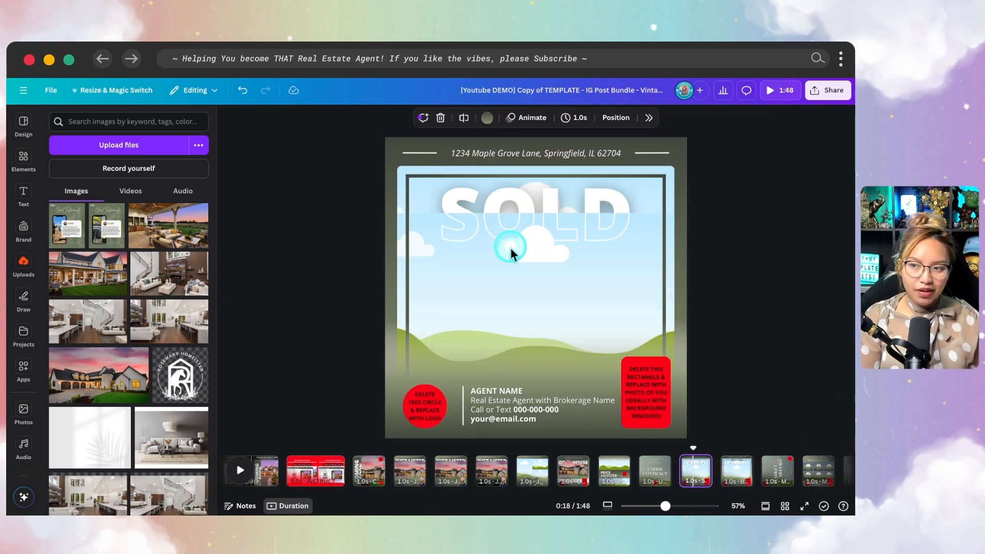
- Fill the SOLD frame with the house-at-dusk photo behind the SOLD lettering
left_click(123, 378)
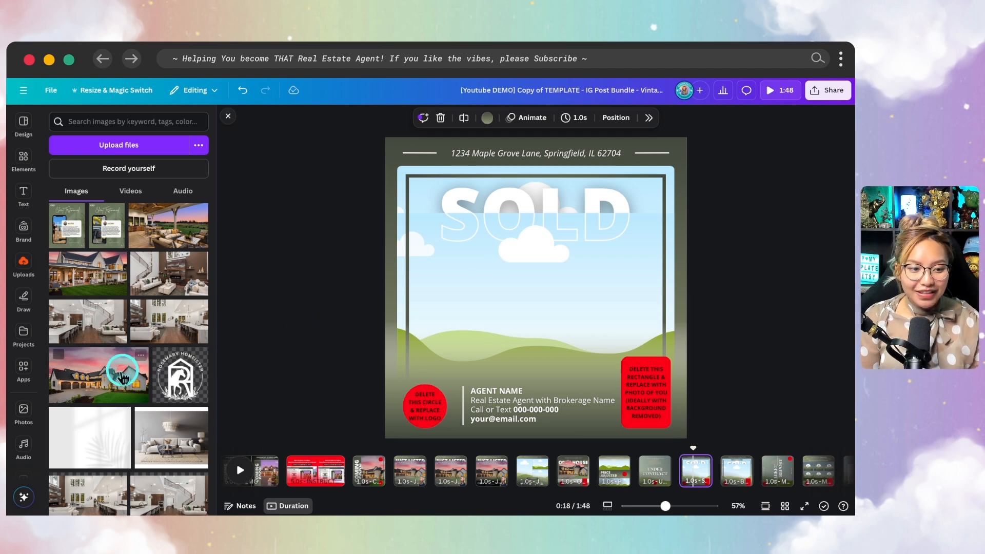
left_click_drag(107, 383, 400, 276)
left_click_drag(105, 381, 403, 173)
left_click_drag(130, 367, 406, 174)
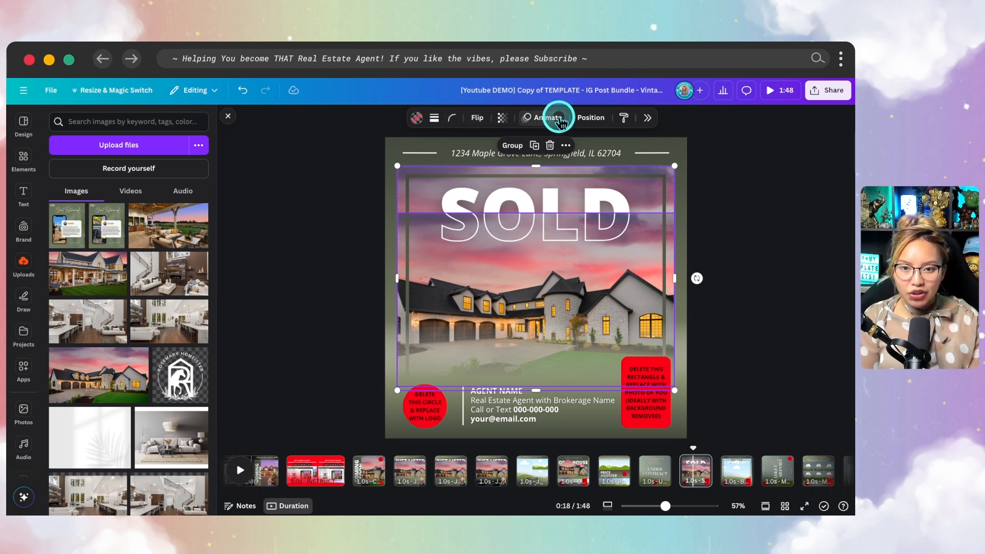
left_click(647, 118)
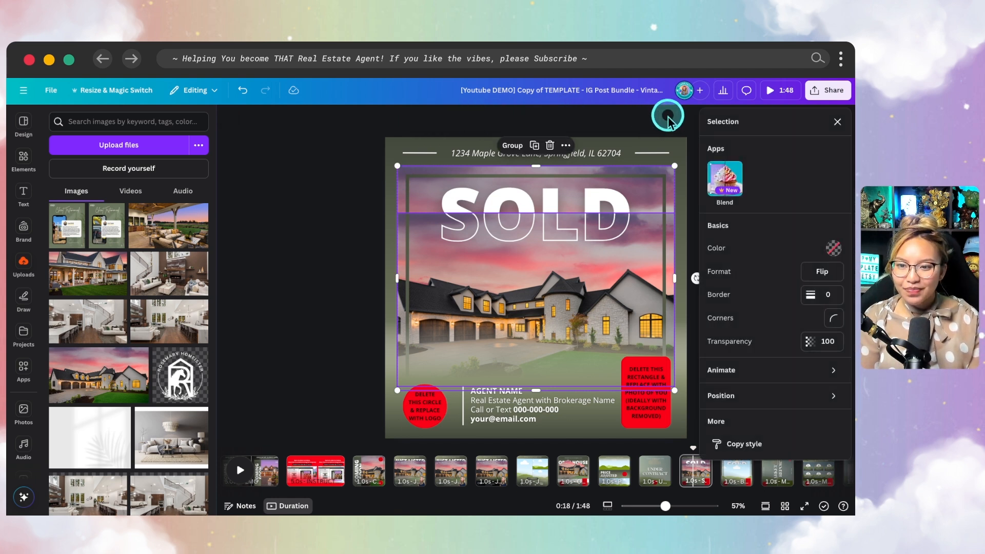
left_click(340, 247)
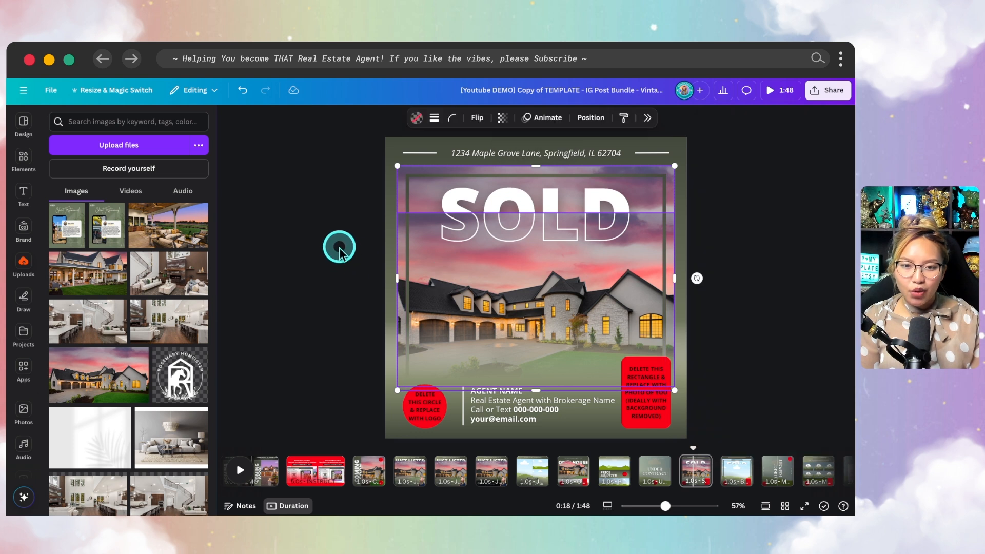
left_click(327, 224)
left_click(672, 170)
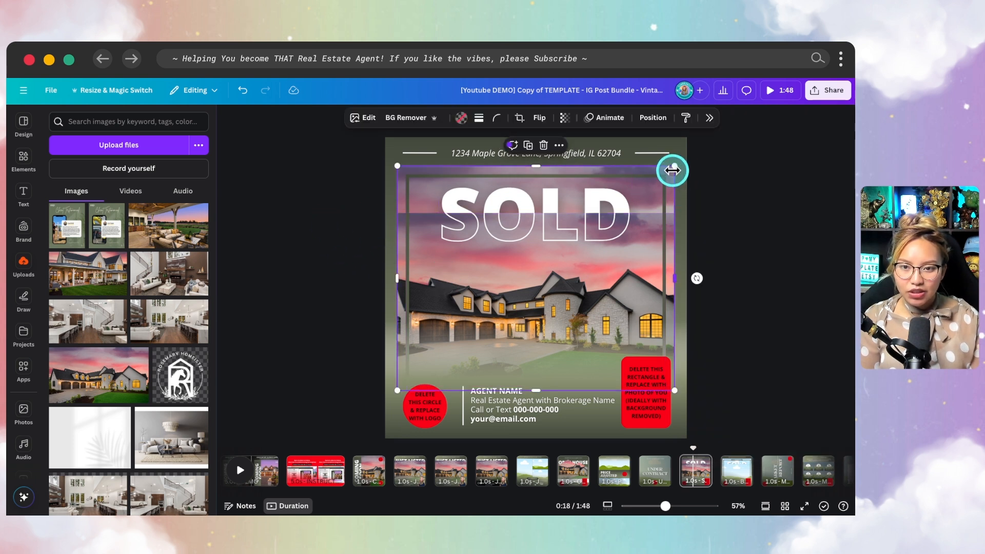
- Try a whole-image blur on the house photo, then exit without keeping it
left_click(708, 118)
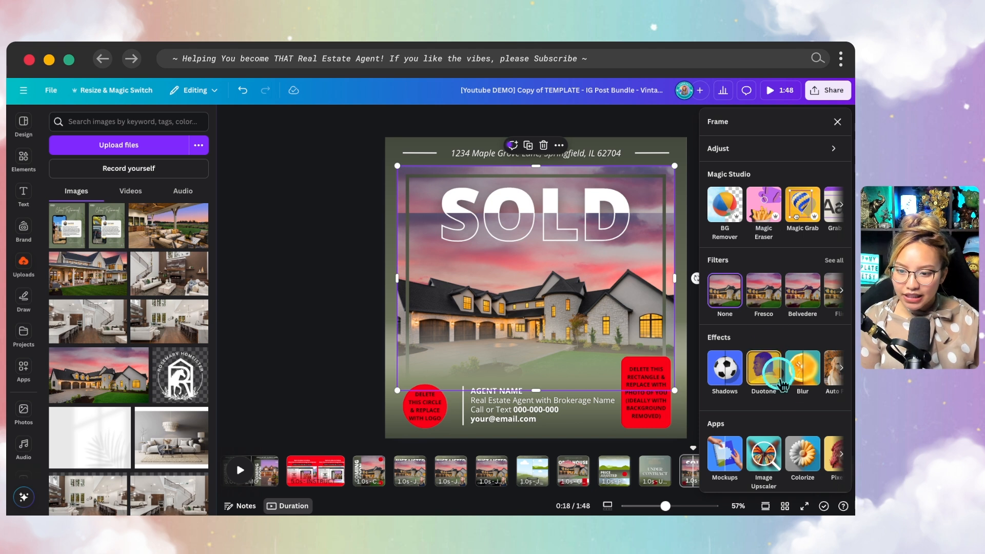
left_click(782, 378)
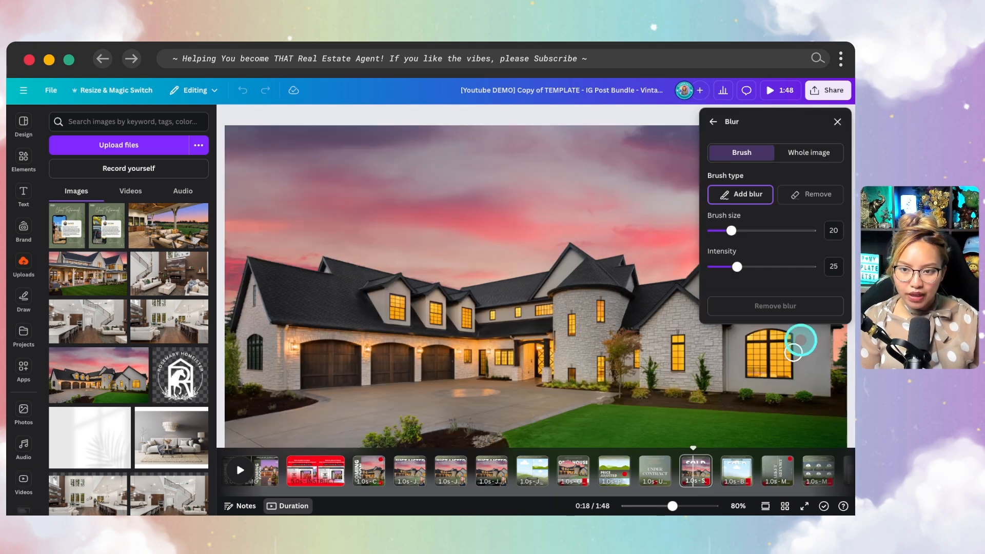
left_click(809, 153)
mouse_move(743, 196)
left_mouse_down()
mouse_move(731, 196)
mouse_move(743, 196)
left_mouse_up()
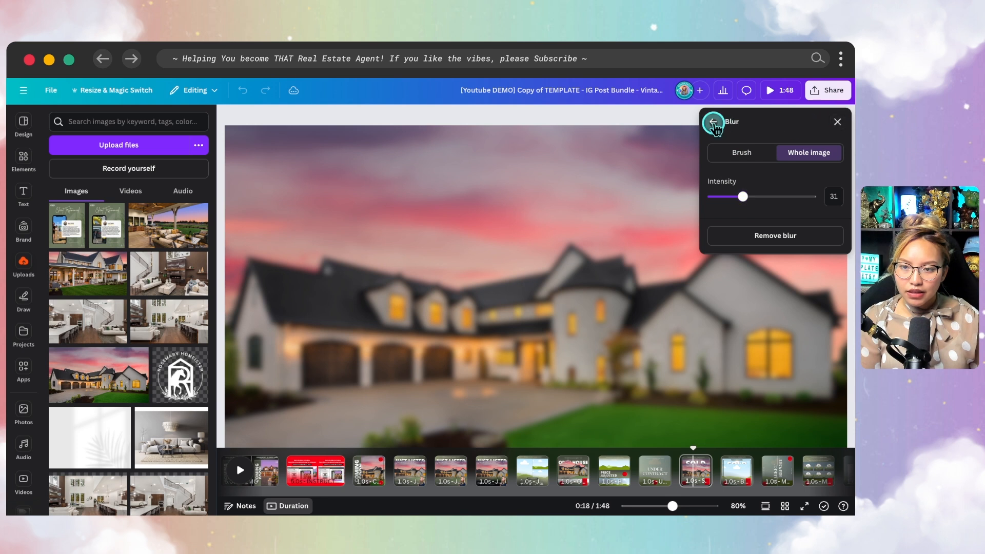
left_click(713, 122)
left_click(335, 222)
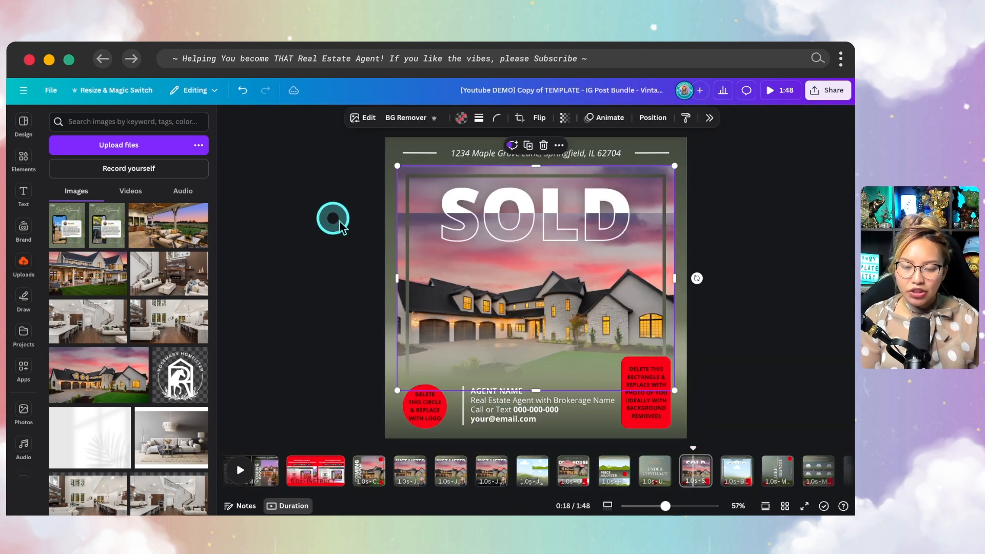
scroll(724, 345, "down", 3)
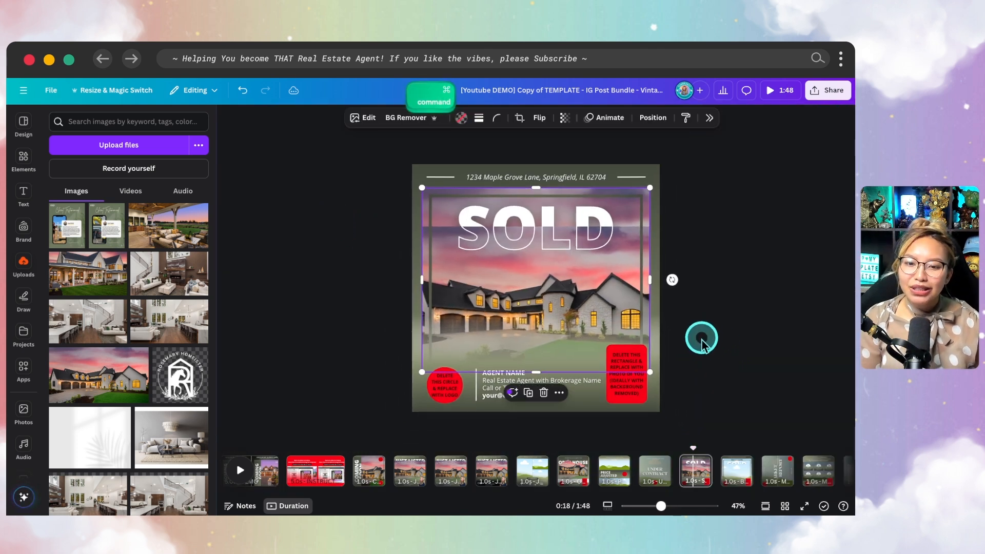
left_click(728, 395)
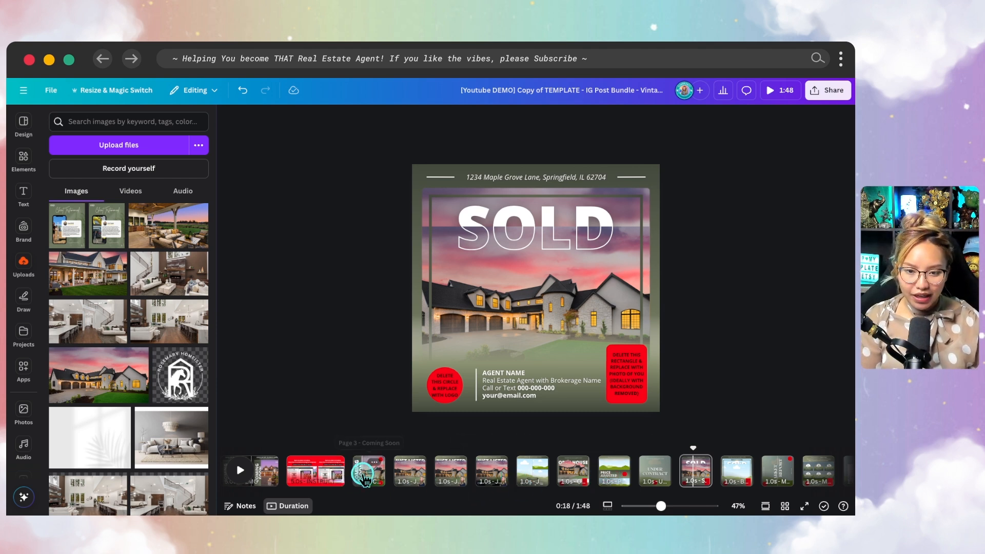
left_click(368, 471)
left_click(416, 478)
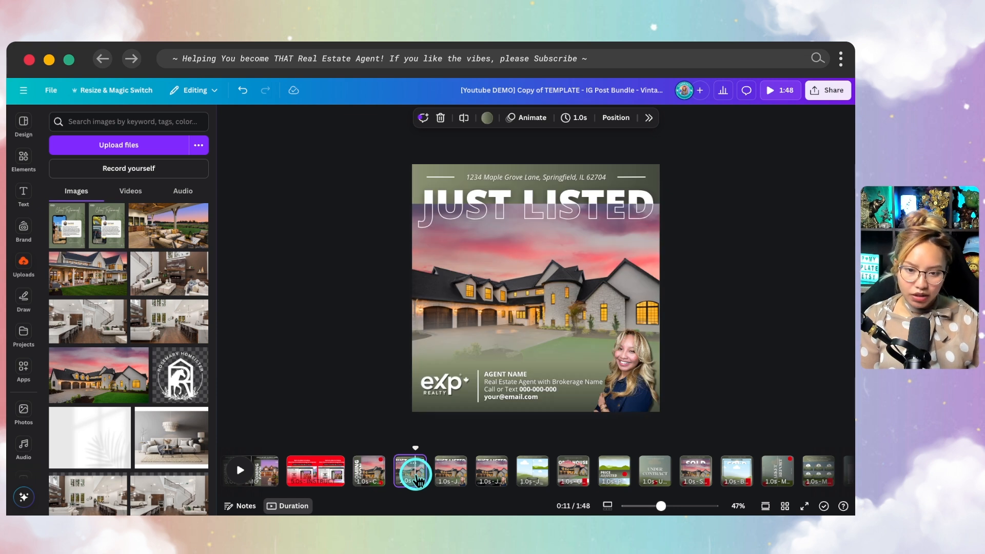
left_click(572, 469)
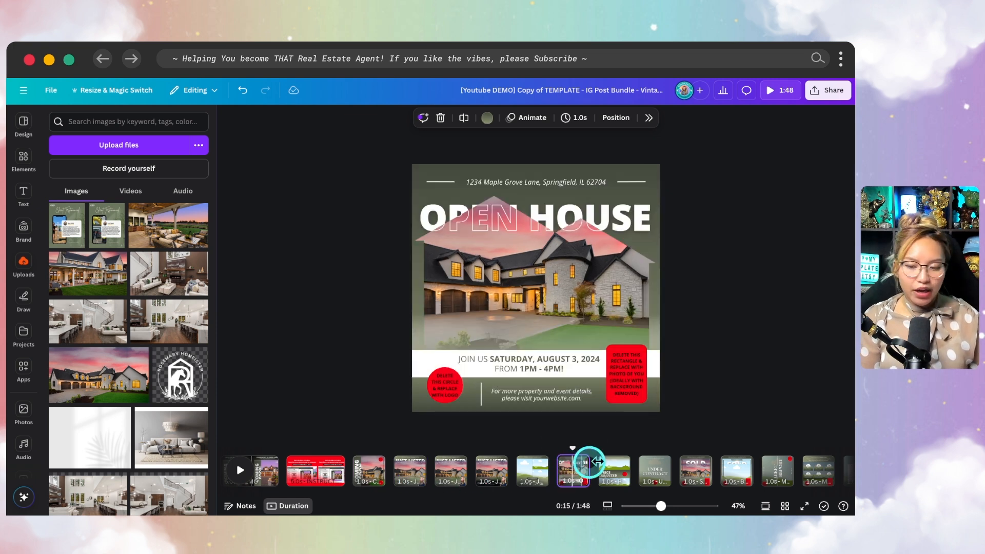
left_click(686, 481)
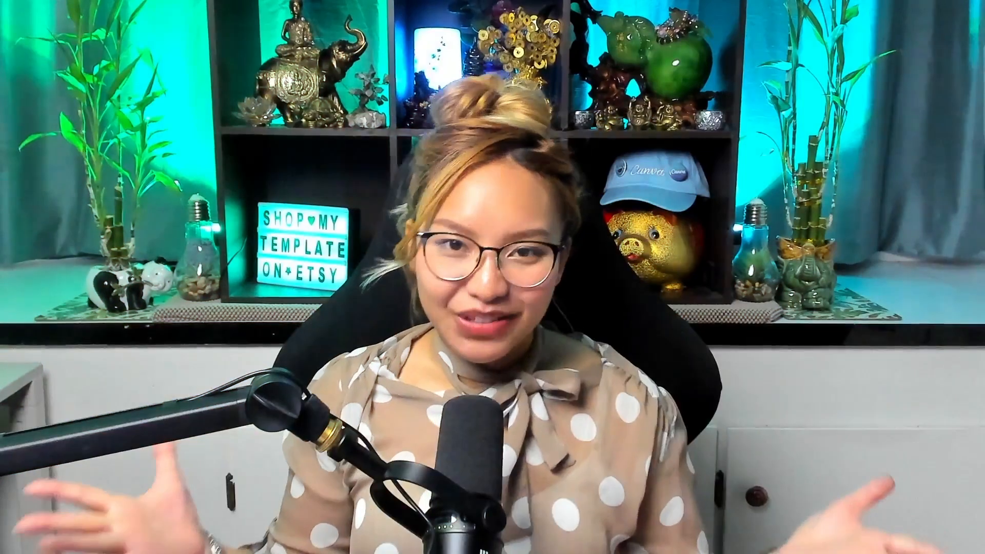